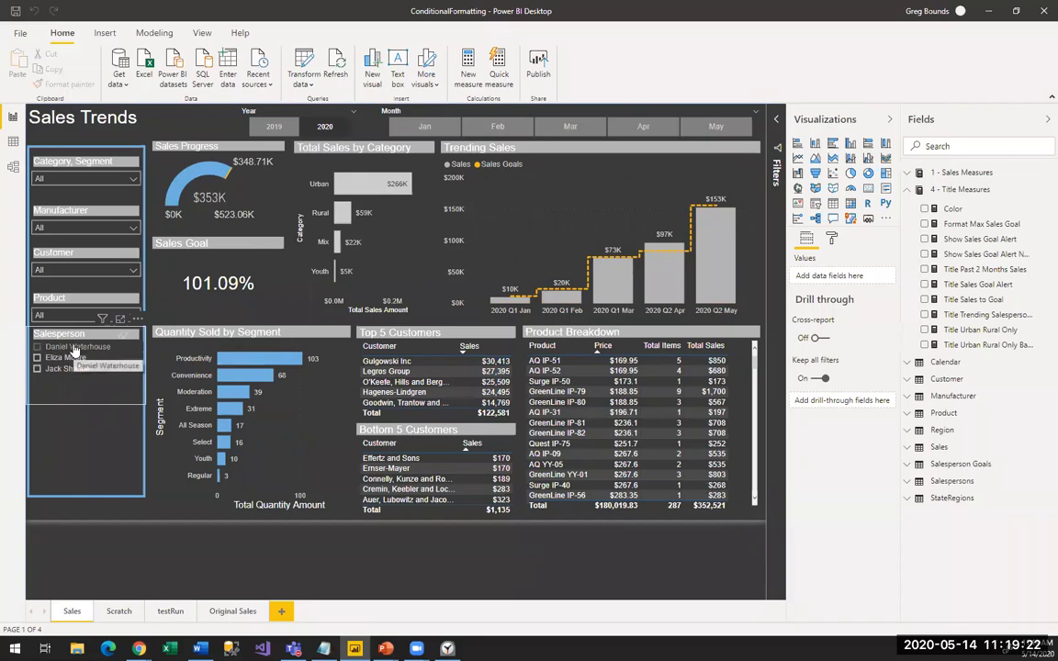
Step: Filter the report by each salesperson in turn to compare goal results, and clear the salesperson filter
left_click(74, 347)
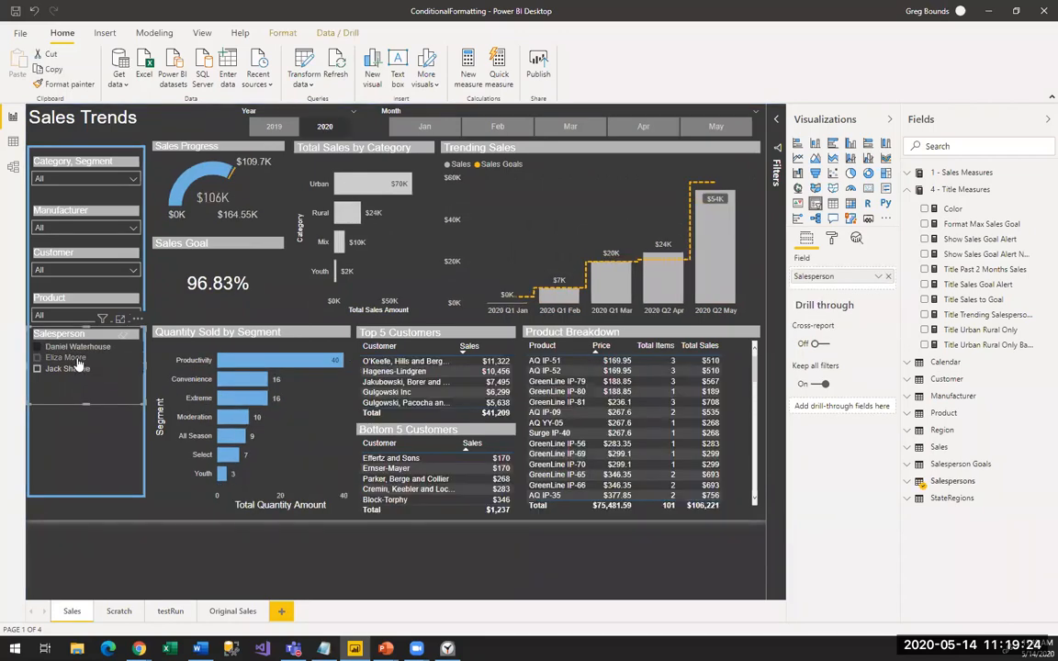
left_click(76, 369)
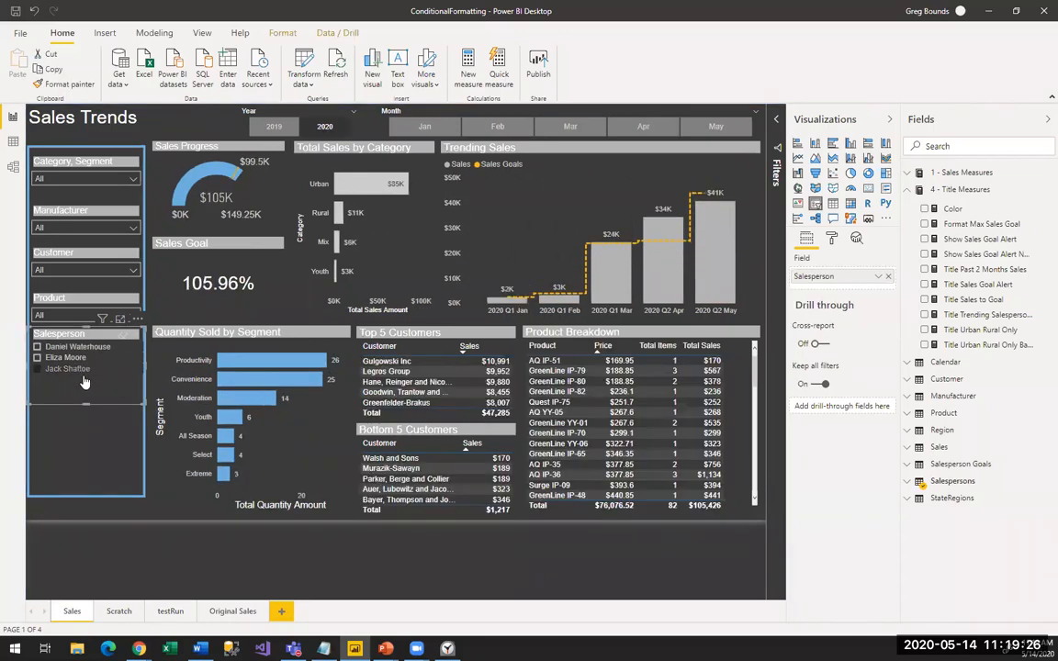
left_click(99, 360)
left_click(79, 370)
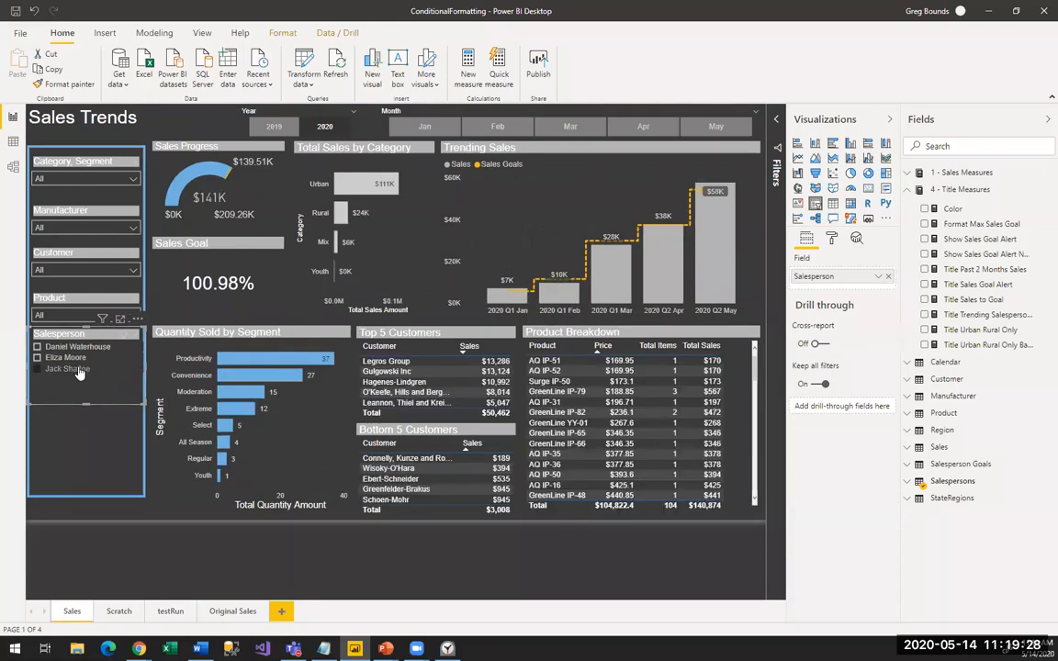
left_click(79, 370)
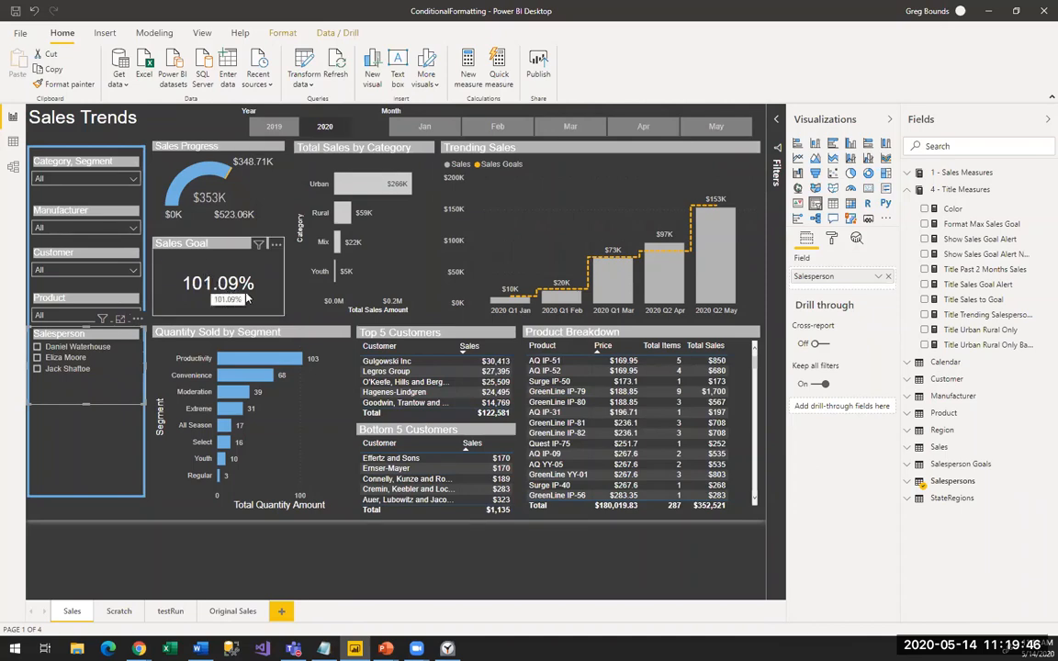
mouse_move(714, 288)
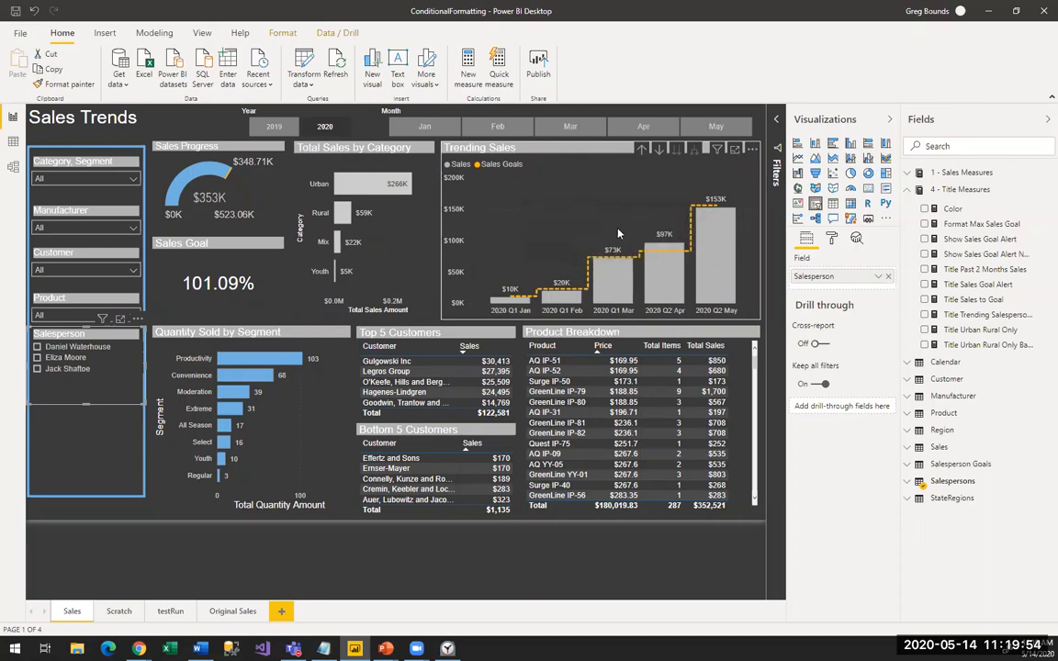
Step: Open conditional formatting for the default data color of the Quantity Sold by Segment chart, formatted by Color scale
left_click(264, 394)
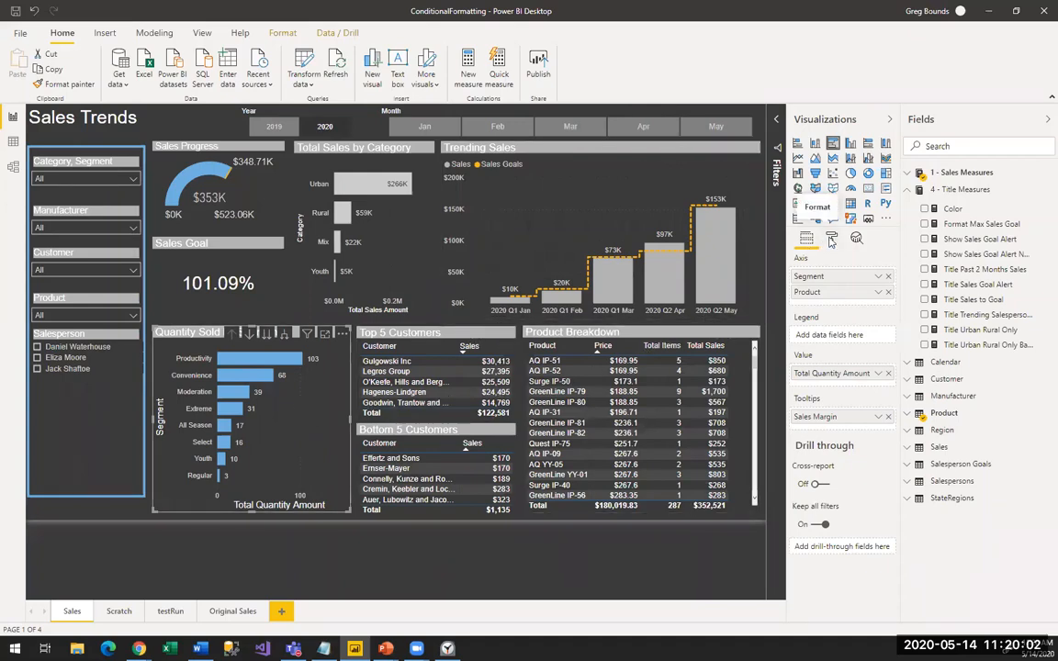
left_click(831, 241)
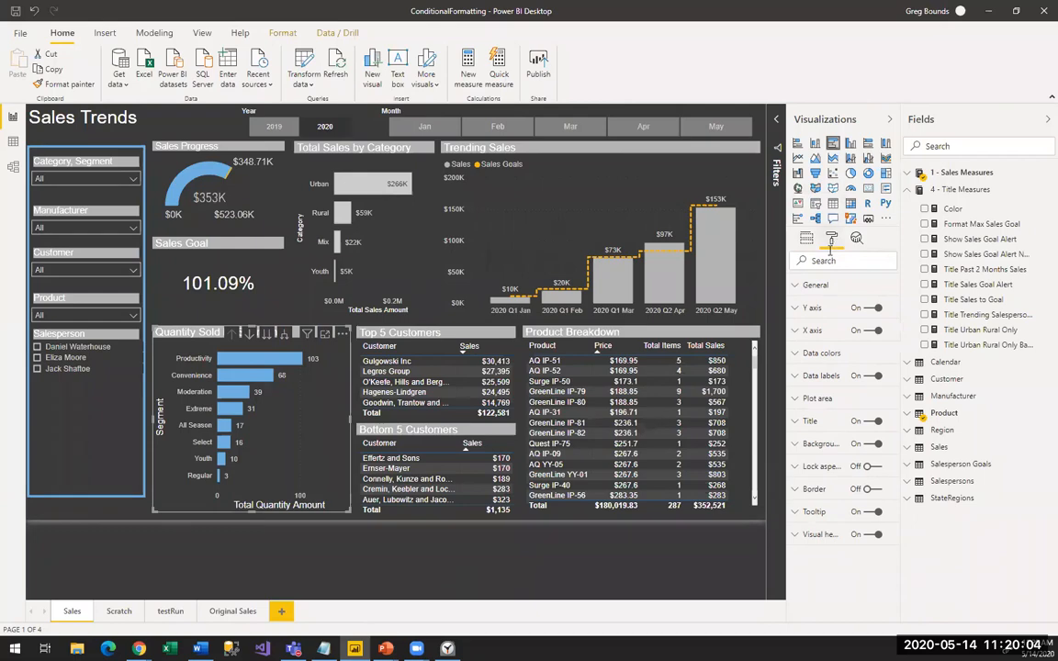
left_click(822, 354)
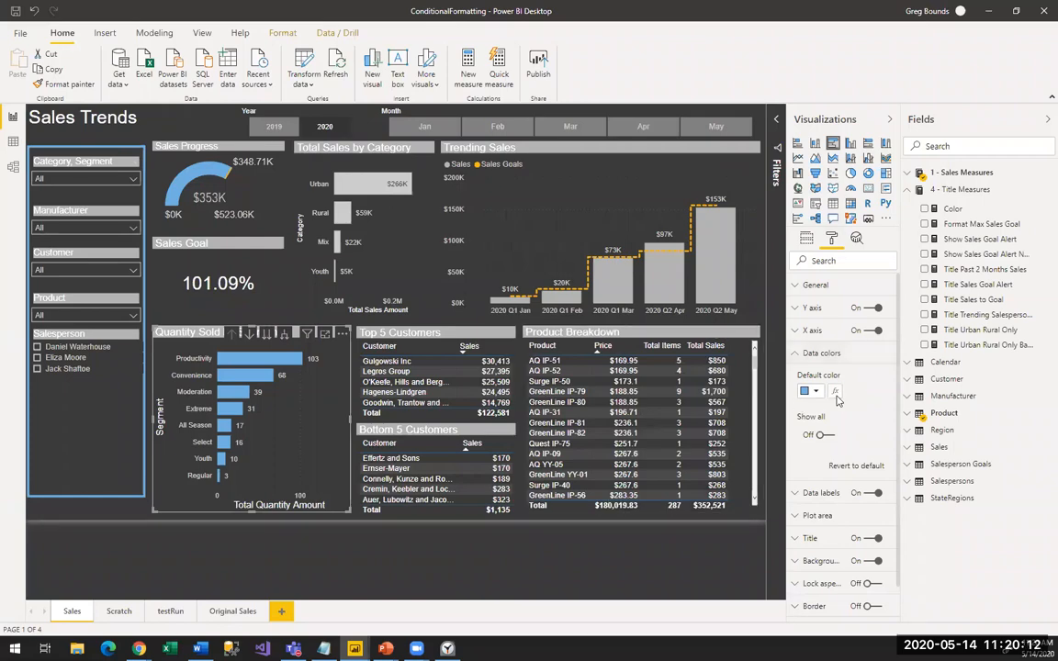
left_click(836, 392)
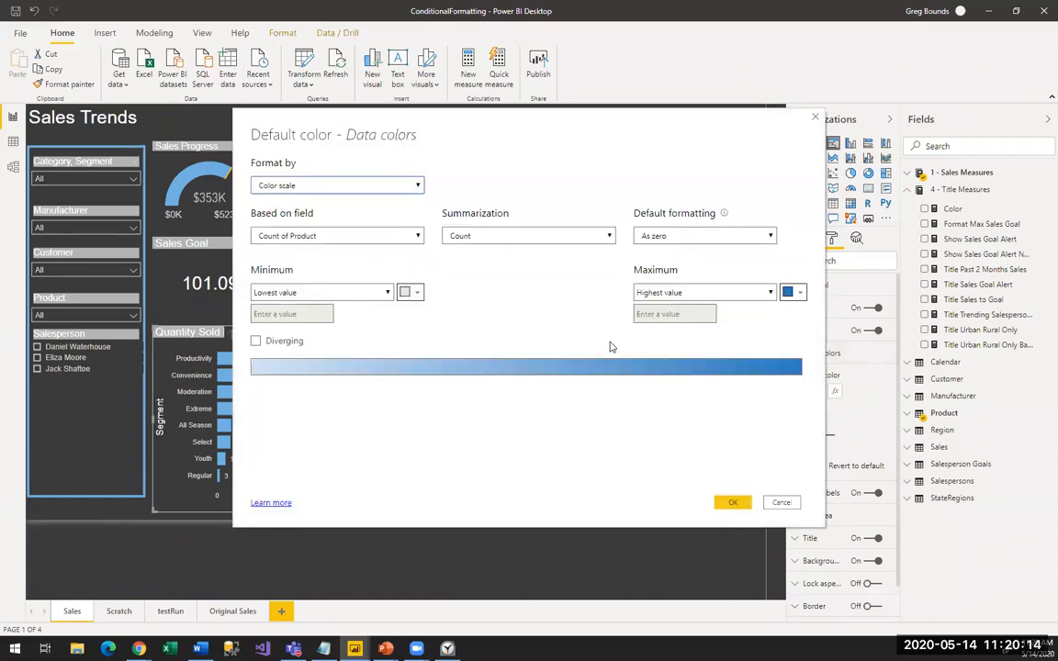
left_click(331, 187)
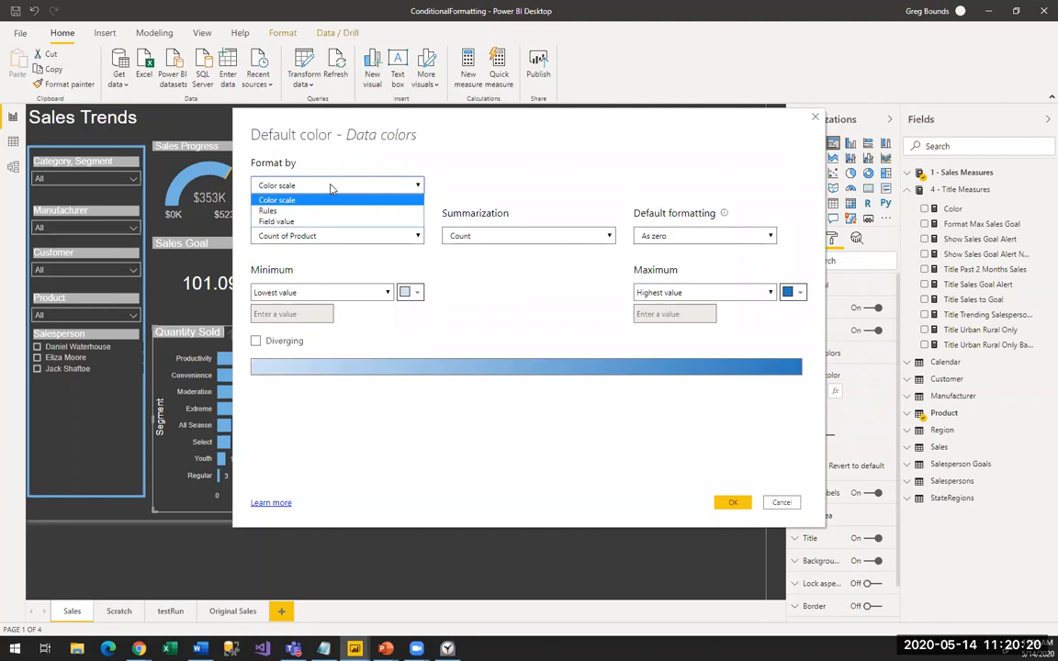
left_click(288, 185)
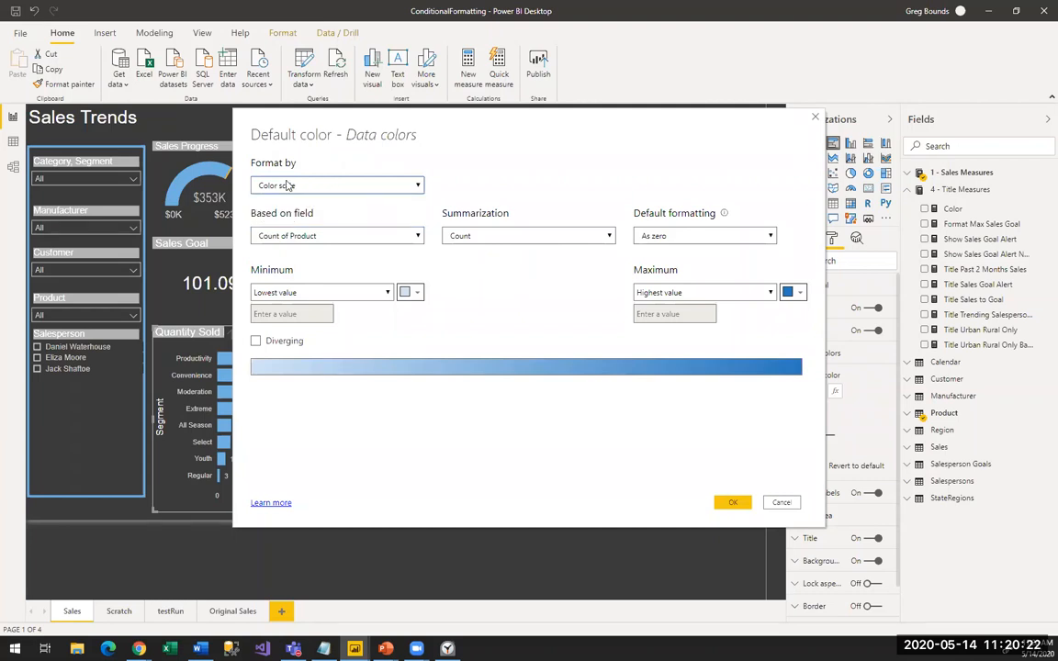
left_click(308, 186)
left_click(307, 198)
Step: Base the segment bars' color scale on the Total Sales Amount measure and apply it
left_click(314, 236)
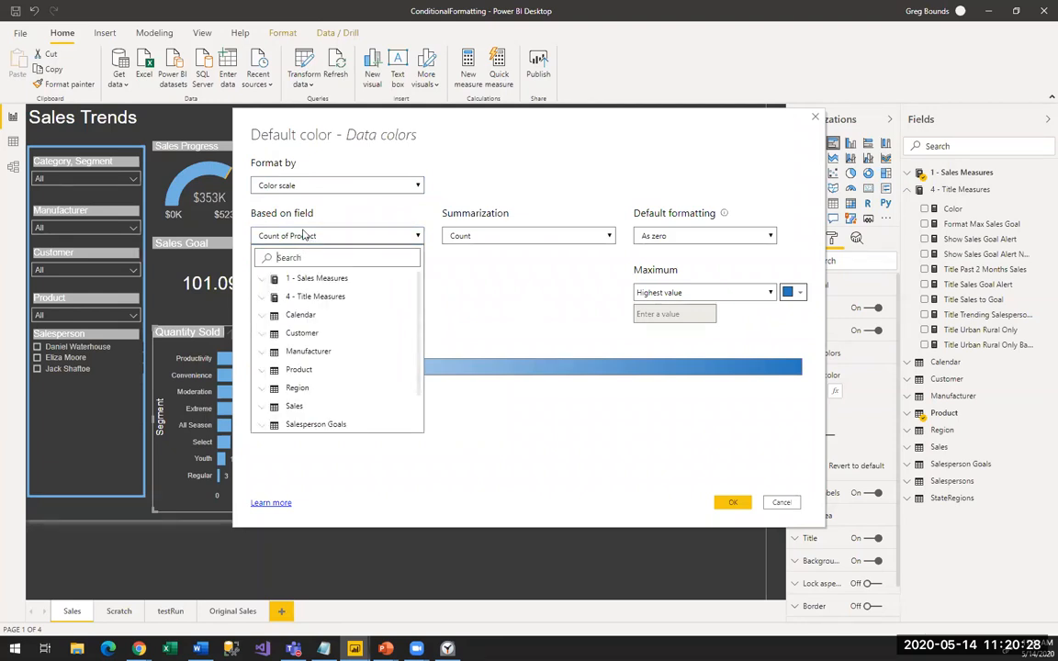
type("total sales amount")
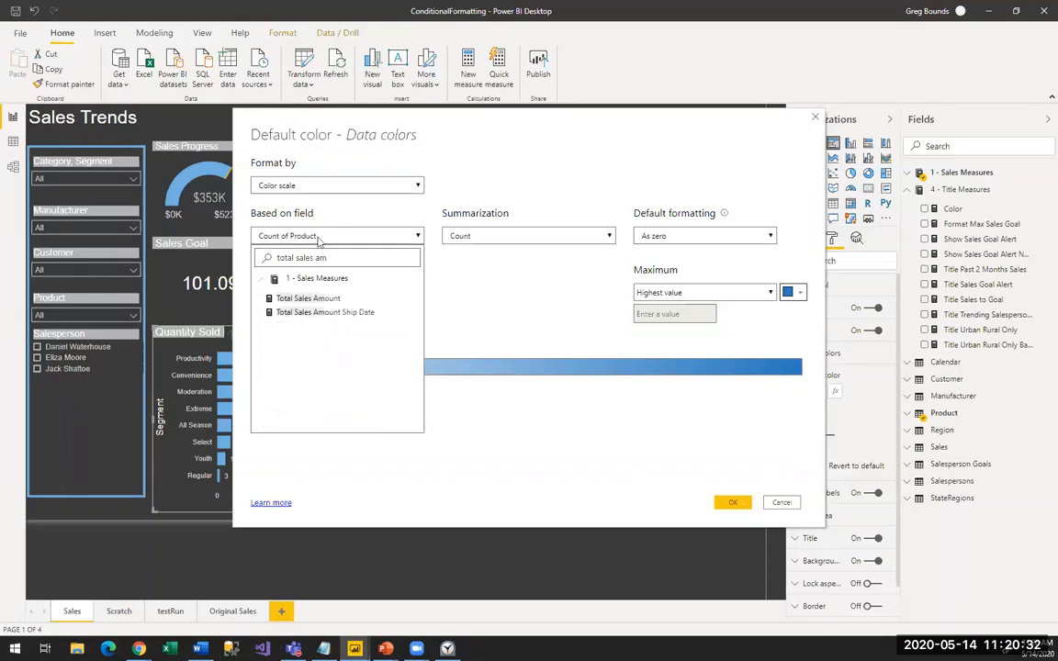
left_click(307, 295)
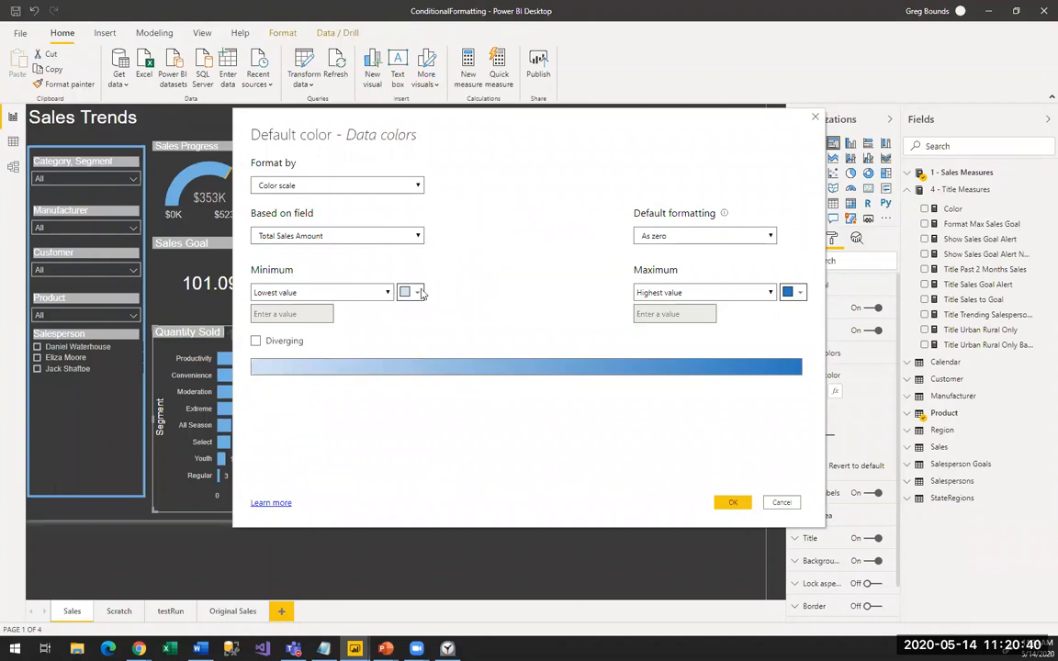
left_click(734, 504)
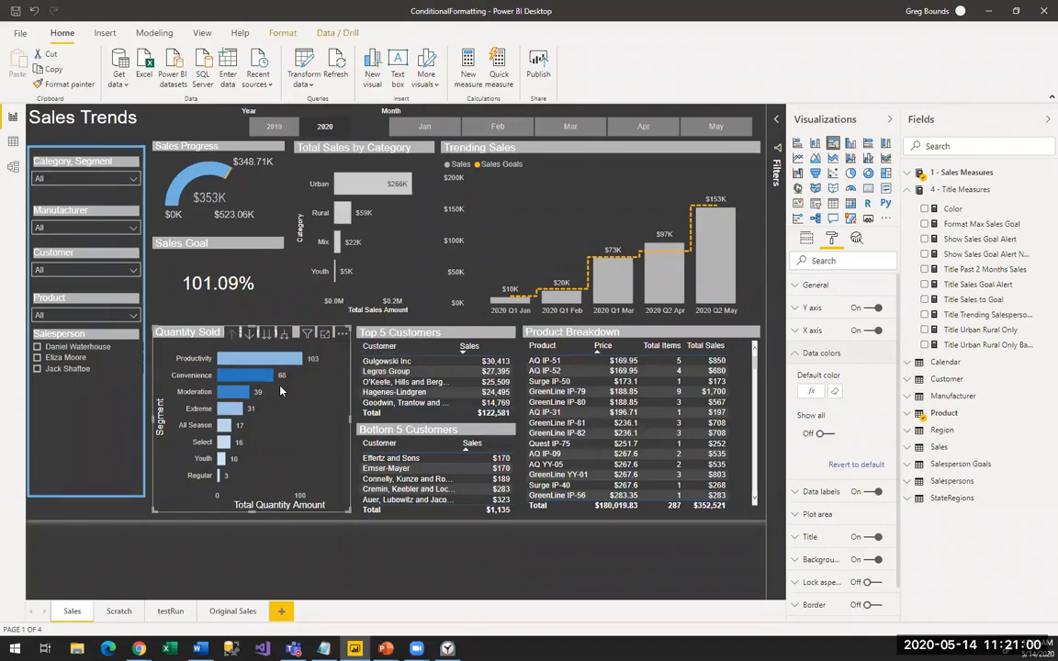
Step: Base the color scale of the Quantity Sold by Segment bars on the Sales Margin measure
mouse_move(272, 383)
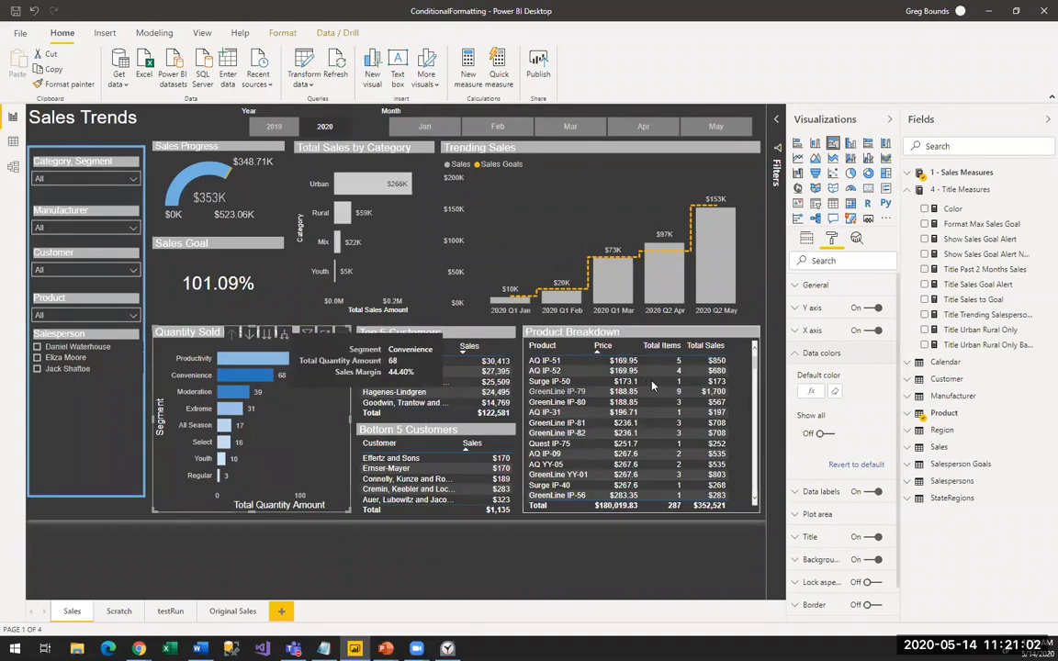
left_click(807, 393)
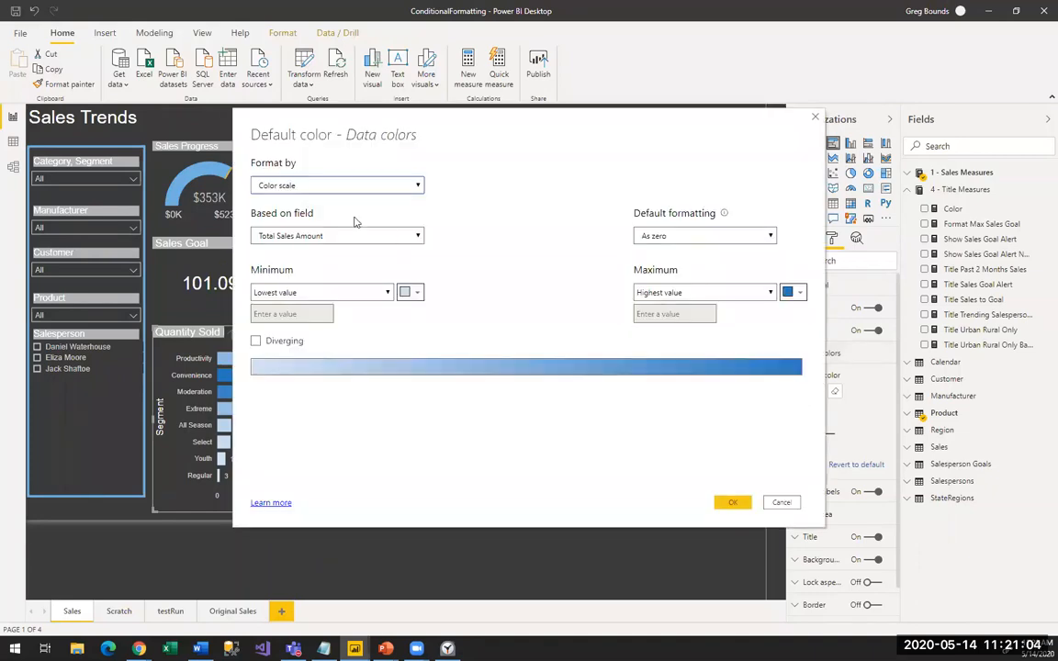
left_click(307, 235)
left_click(307, 258)
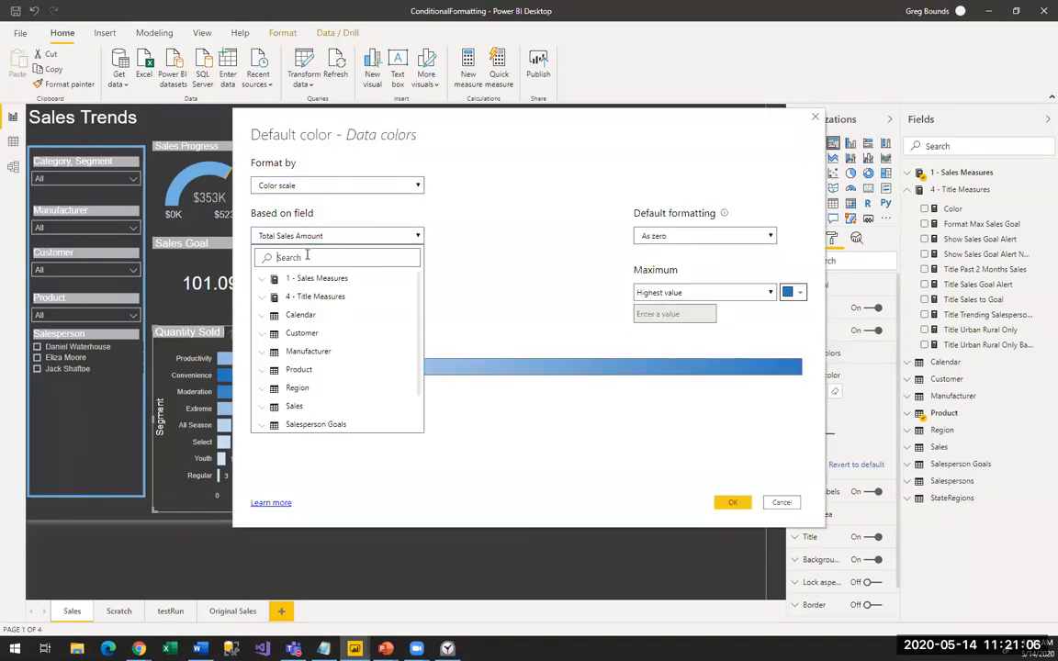
type("sales margin")
left_click(308, 299)
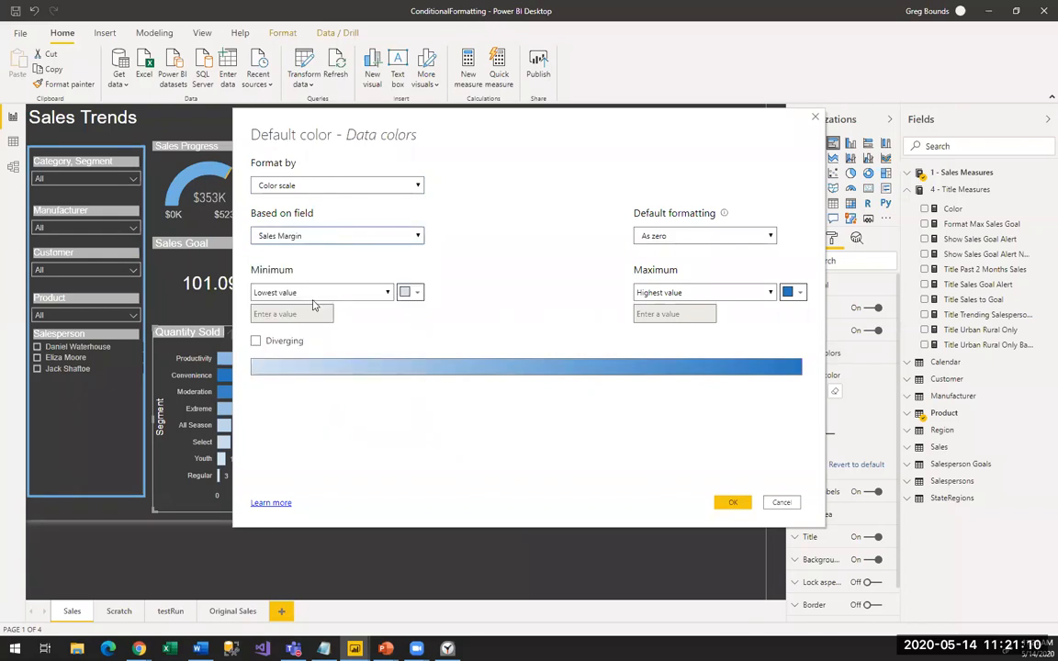
left_click(732, 504)
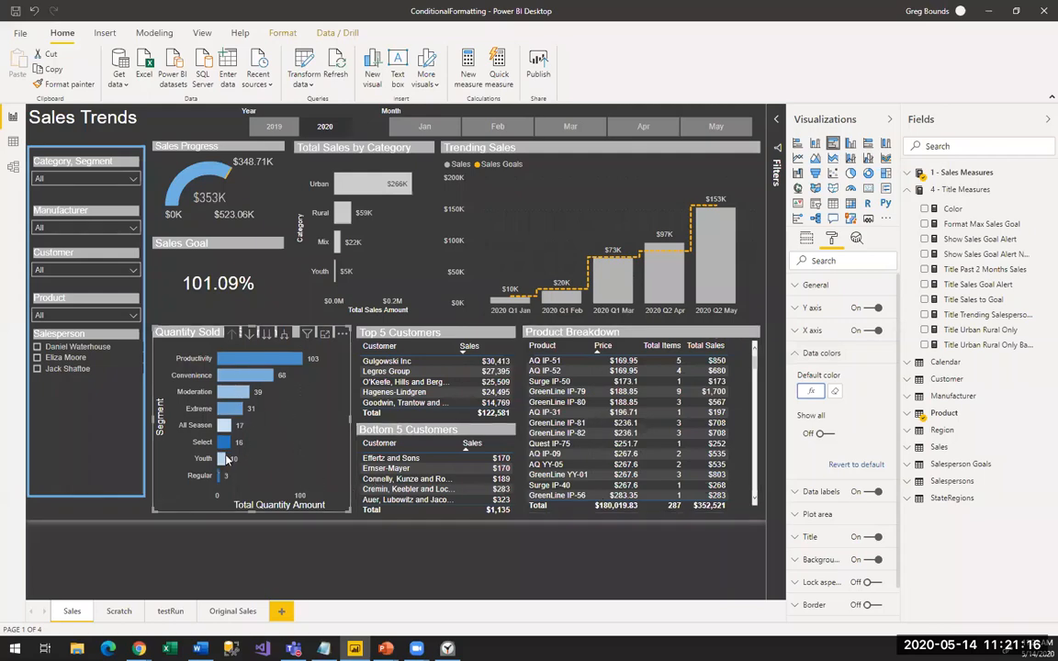
Step: Sort the Quantity Sold by Segment chart by Segment in ascending order
mouse_move(228, 444)
mouse_move(221, 476)
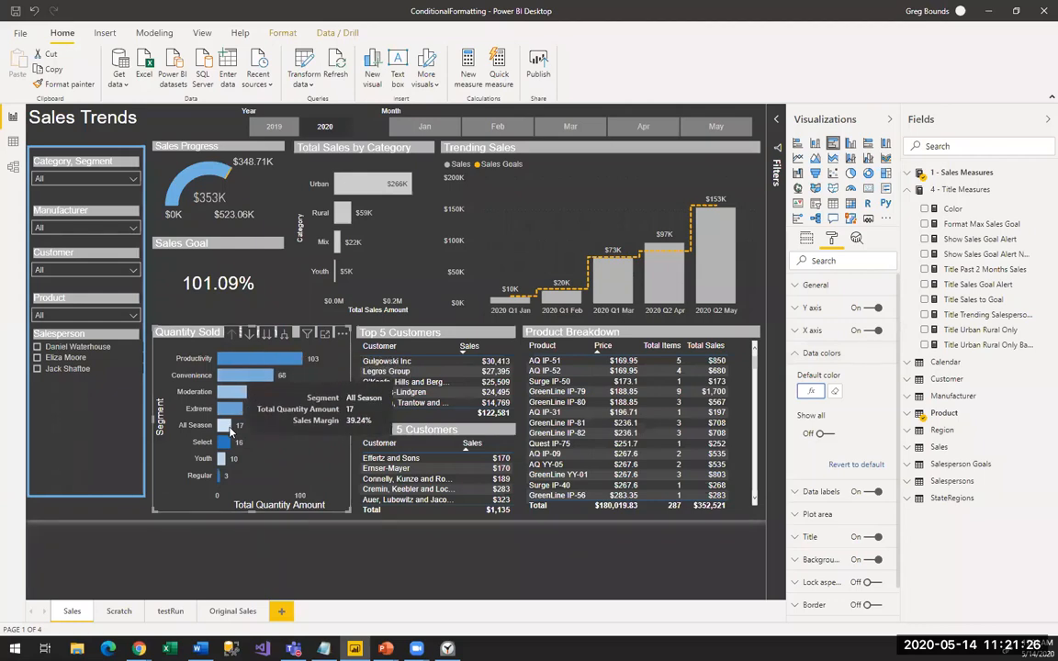
left_click(344, 336)
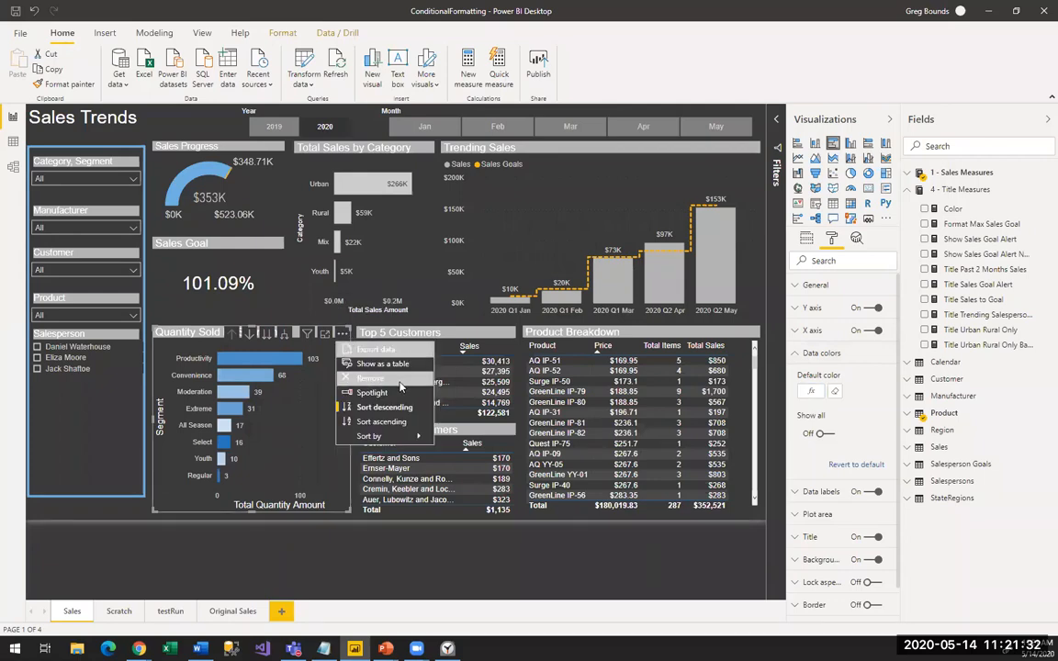
mouse_move(395, 438)
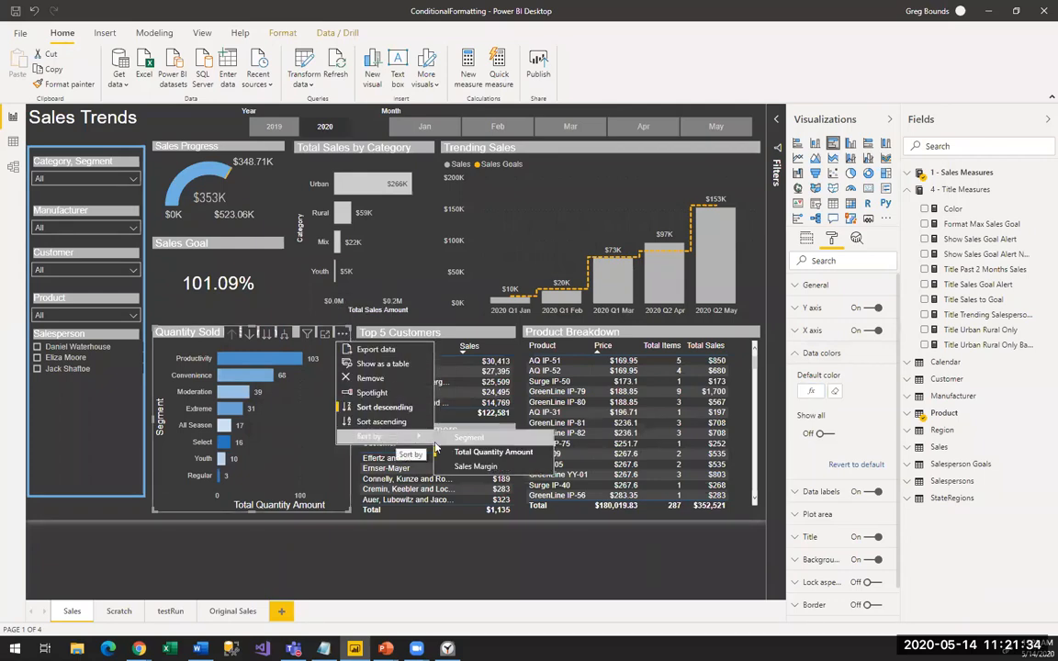
left_click(453, 444)
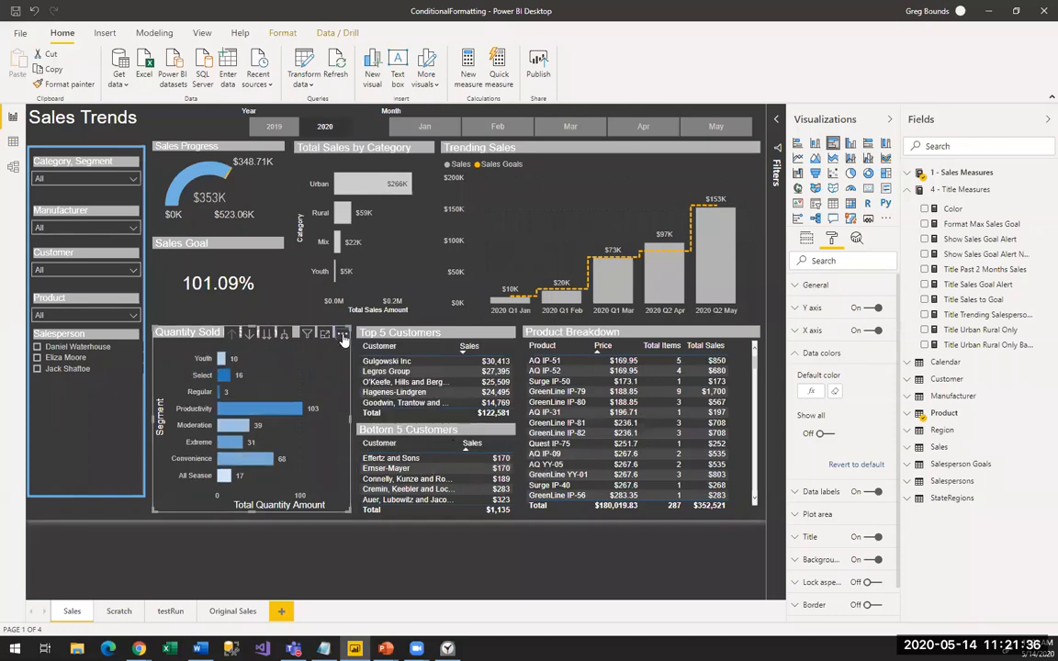
left_click(343, 337)
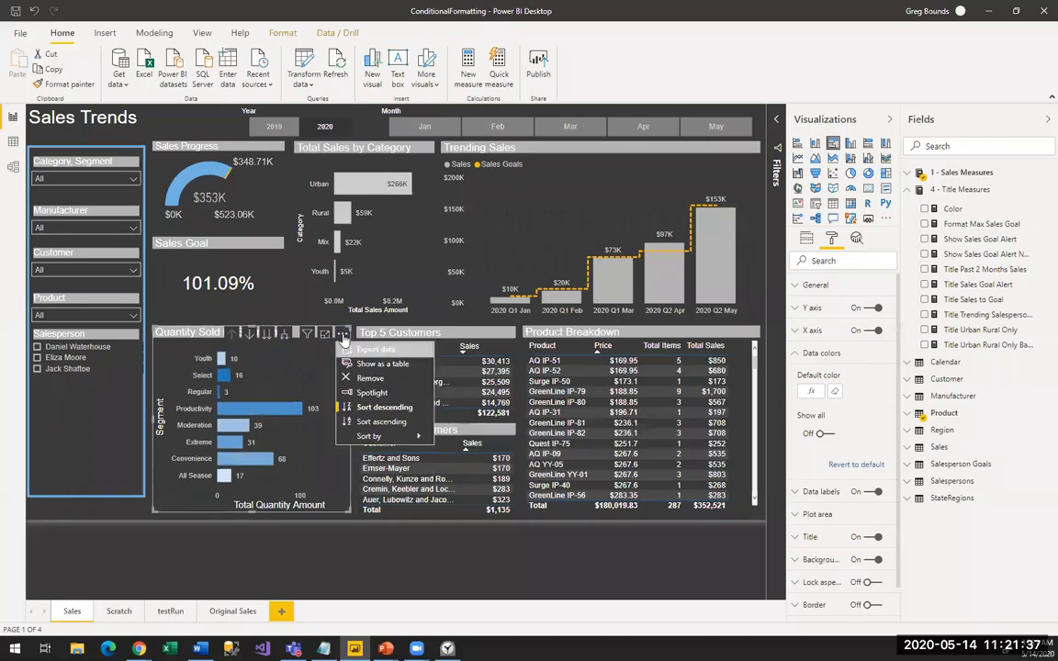
left_click(379, 422)
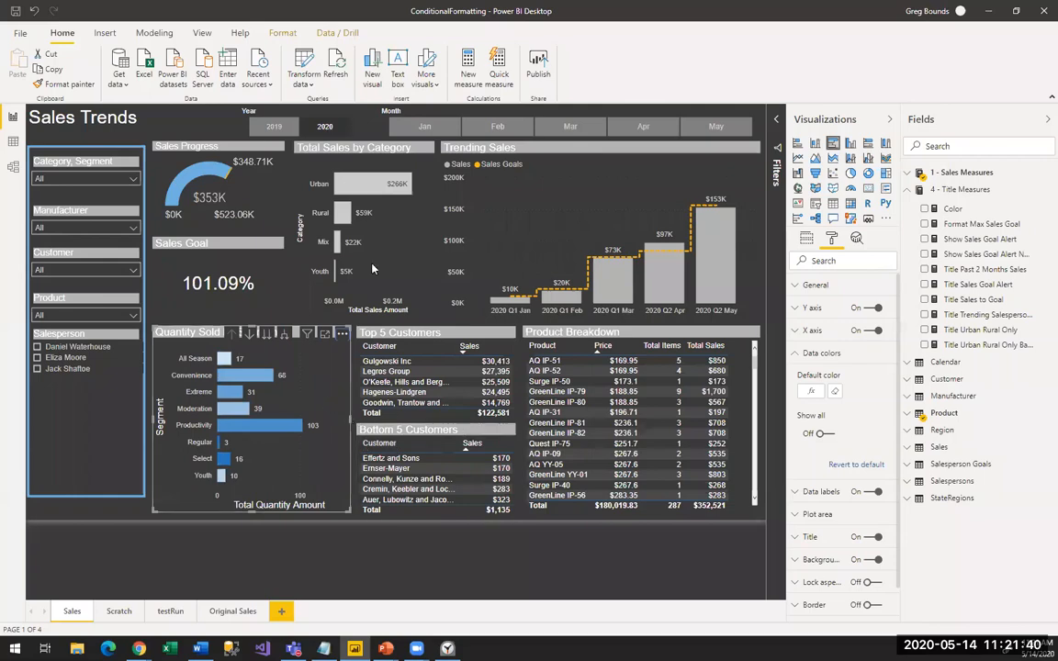
Step: Cross-filter the report by the Urban, Rural and Mix categories in turn, clear the selection, and inspect the segment bars' sales margins
left_click(362, 183)
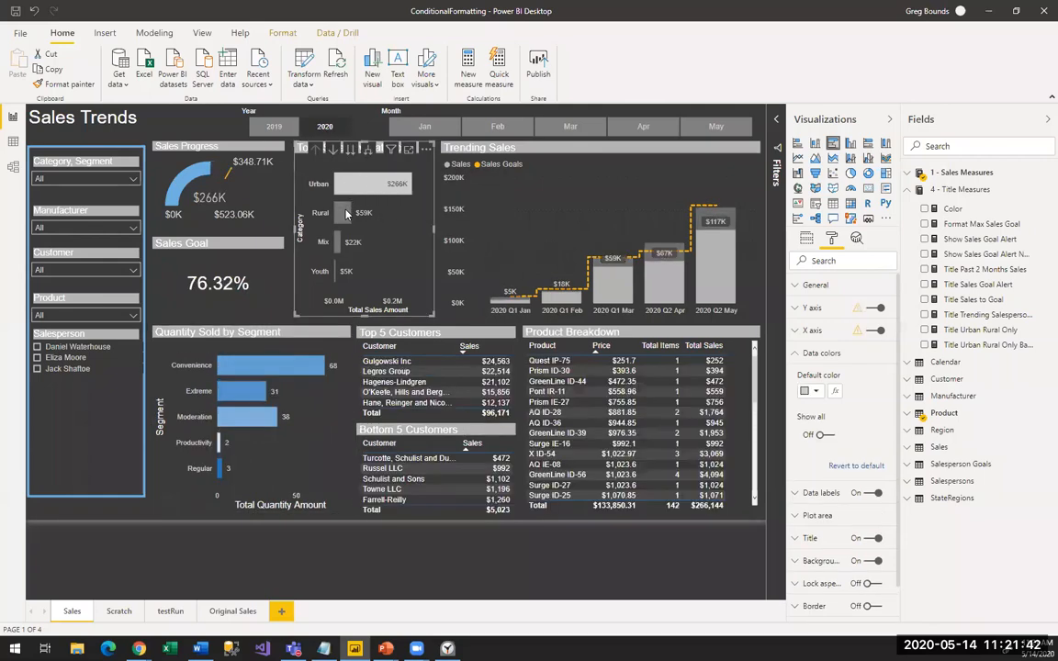
left_click(347, 214)
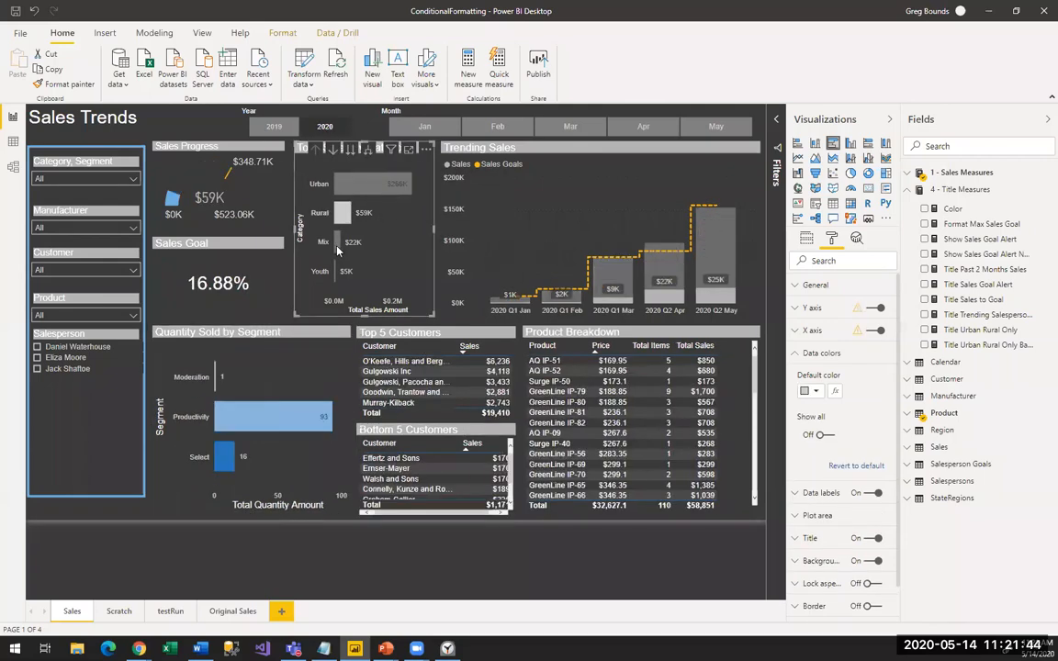
left_click(337, 246)
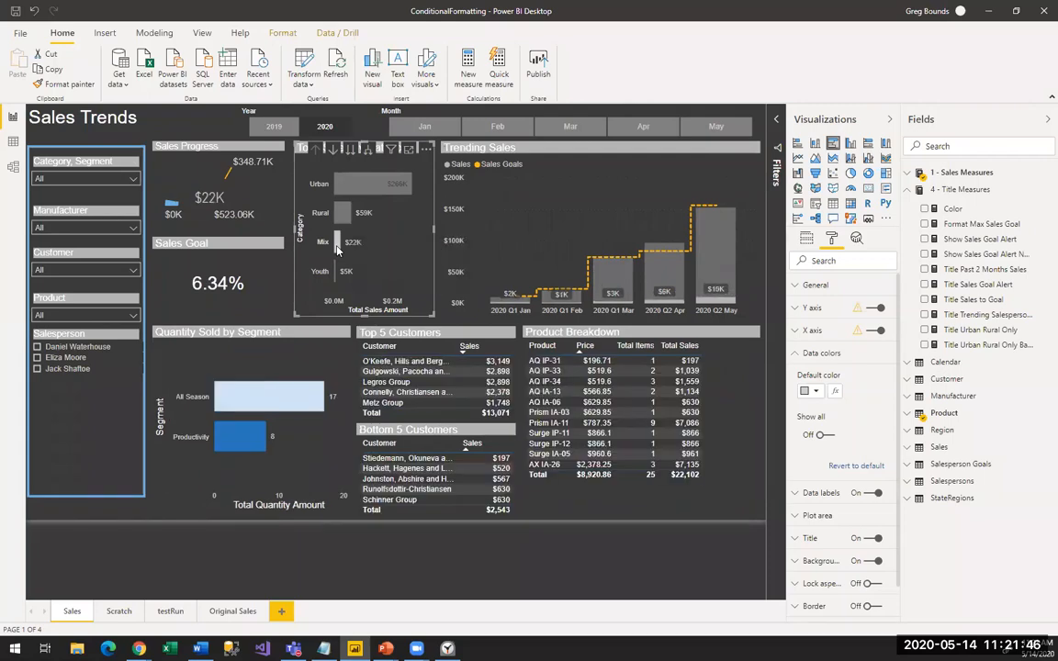
left_click(338, 244)
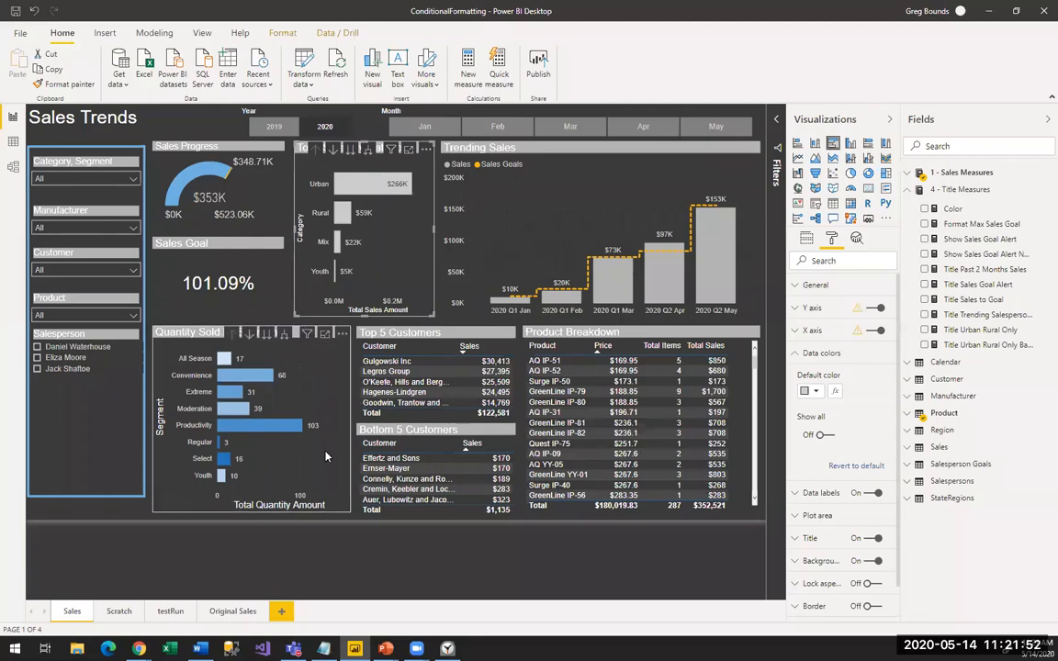
mouse_move(304, 428)
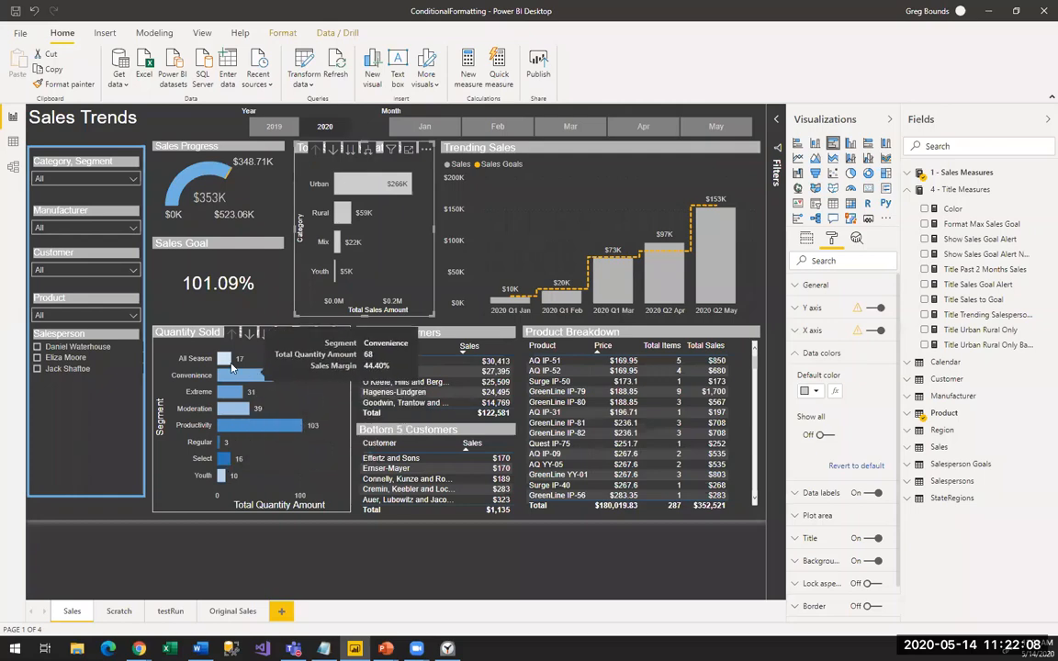
mouse_move(226, 363)
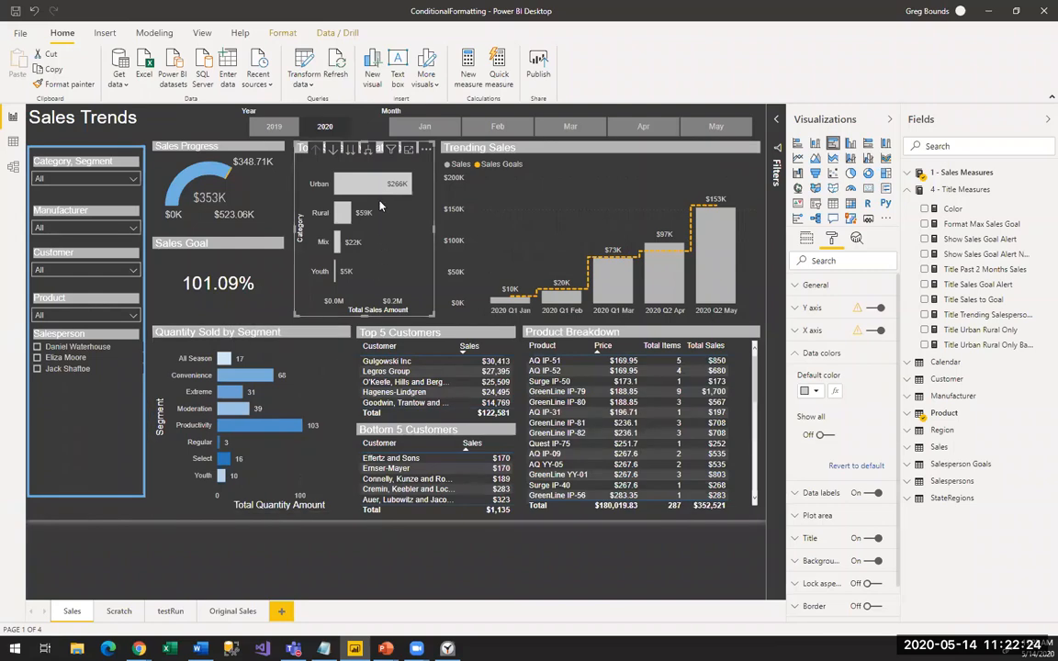
Step: Try a color scale based on the distinct count of Product on the Total Sales by Category bars, and remove it again
left_click(470, 308)
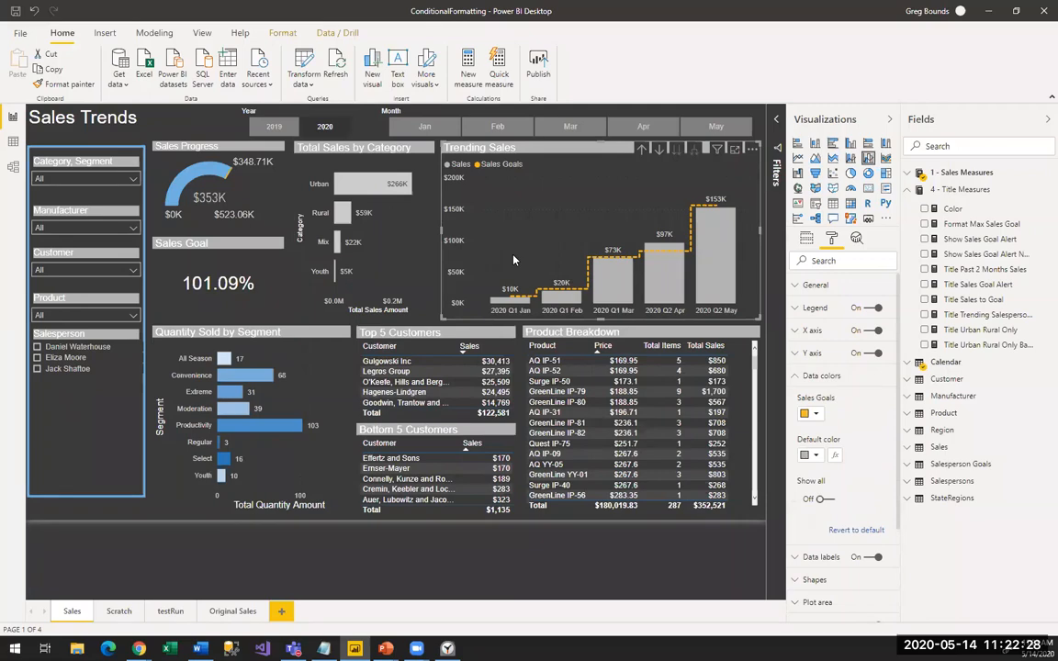
left_click(418, 245)
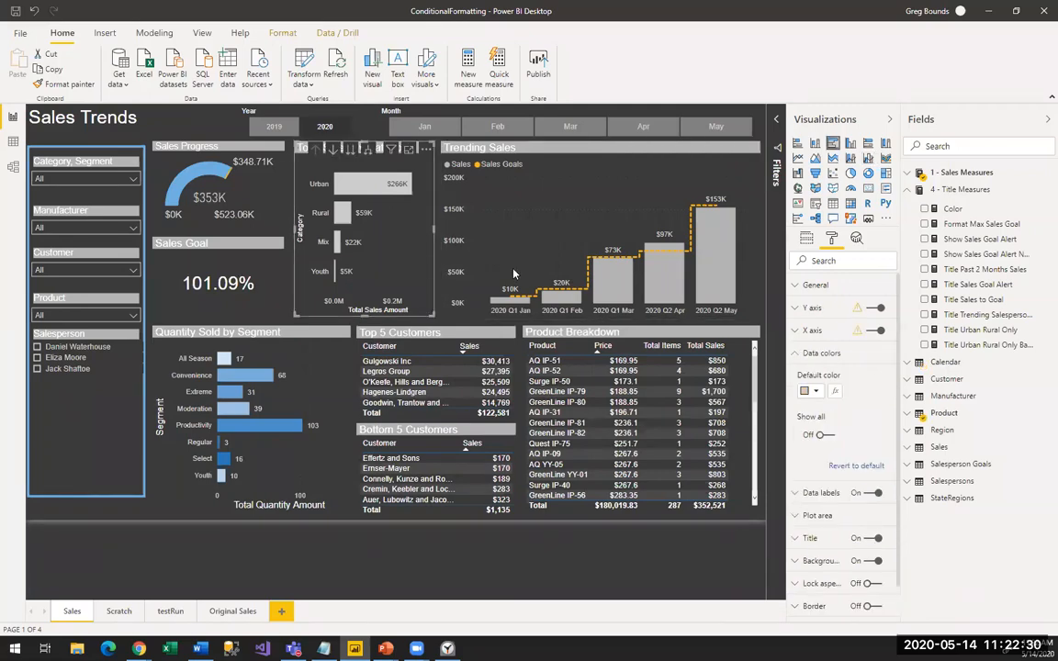
left_click(833, 391)
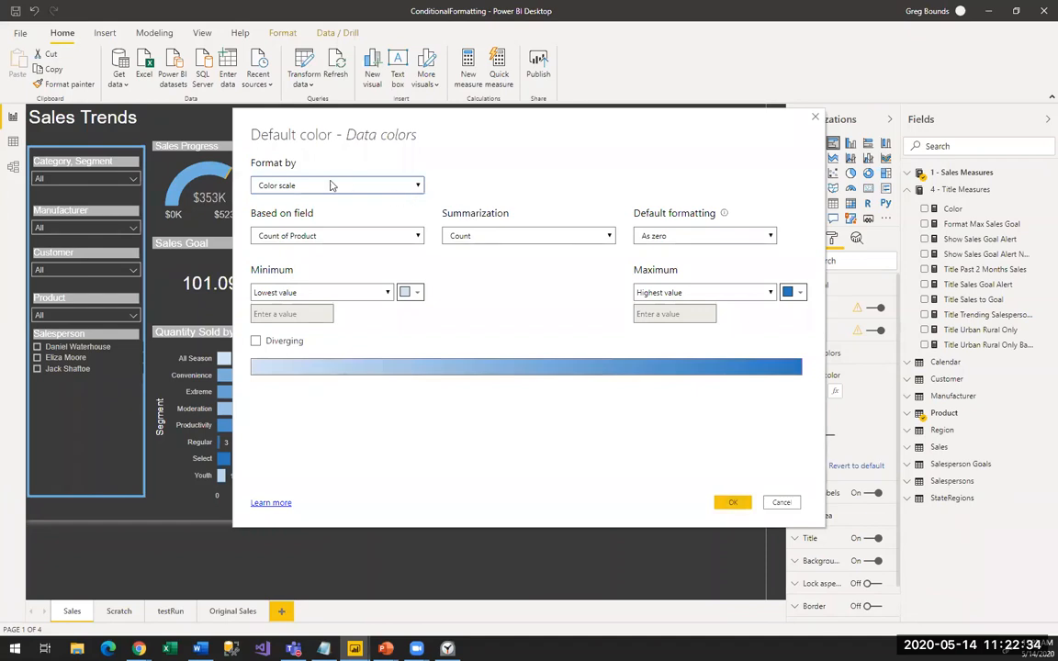
left_click(302, 239)
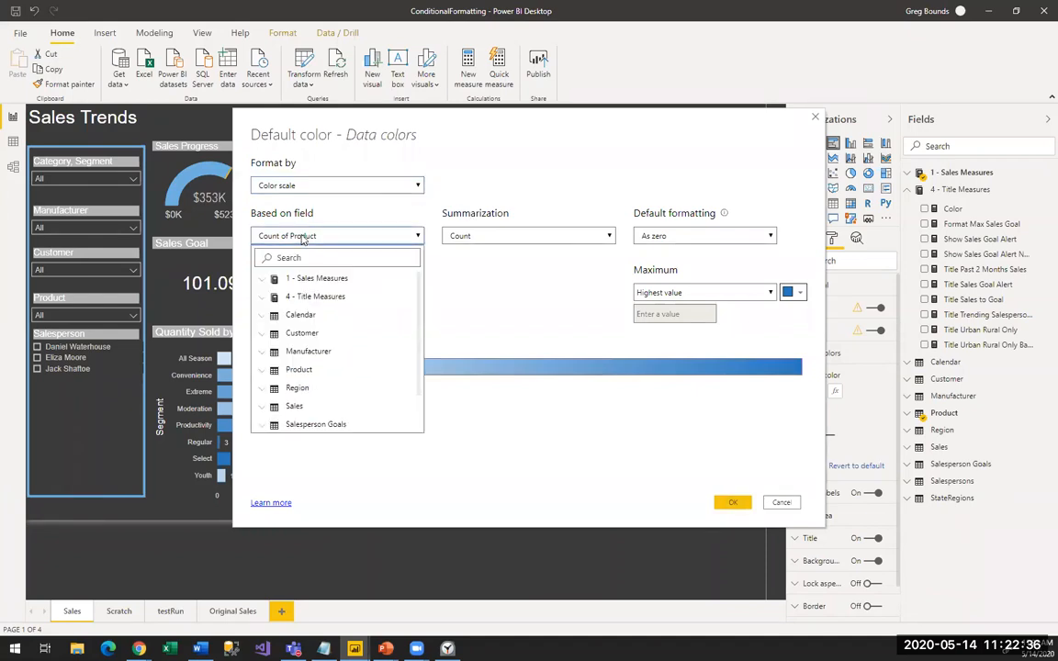
left_click(302, 239)
left_click(464, 238)
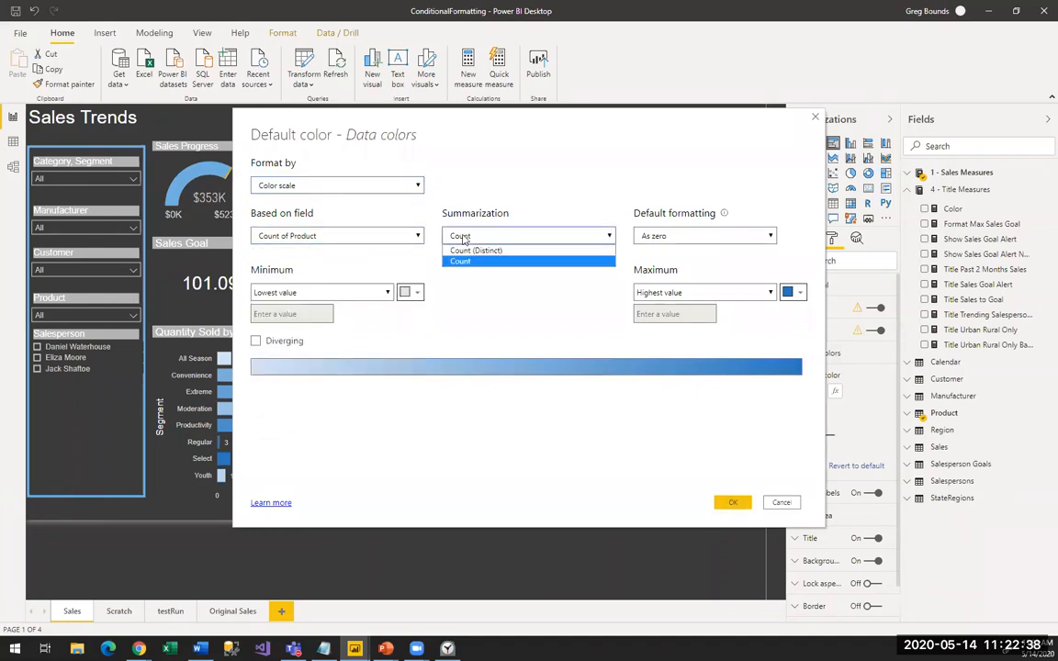
left_click(468, 250)
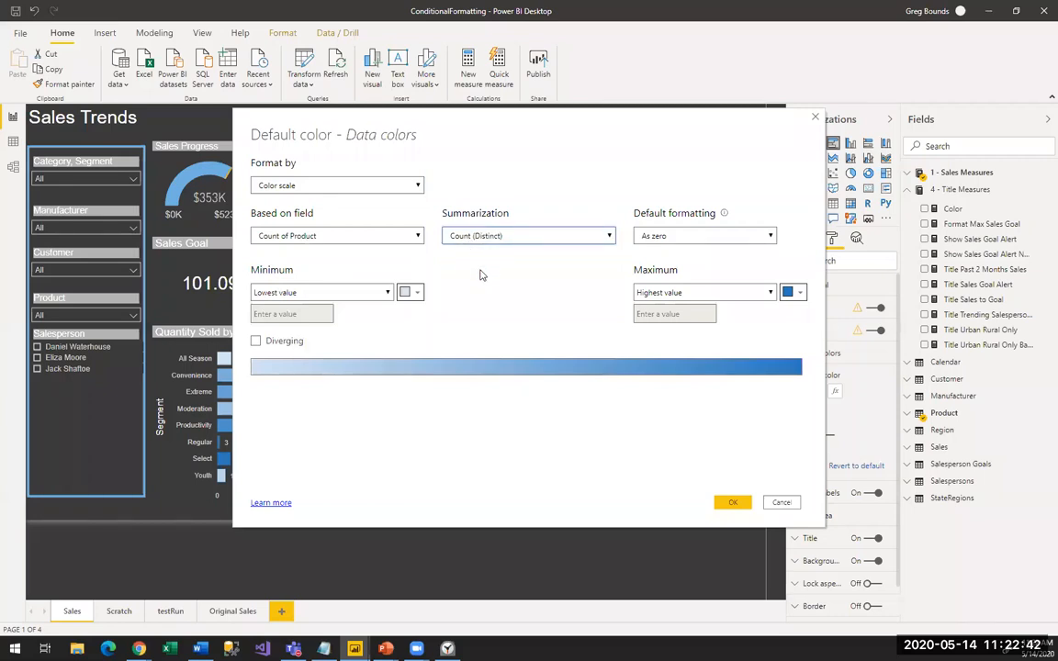
left_click(732, 505)
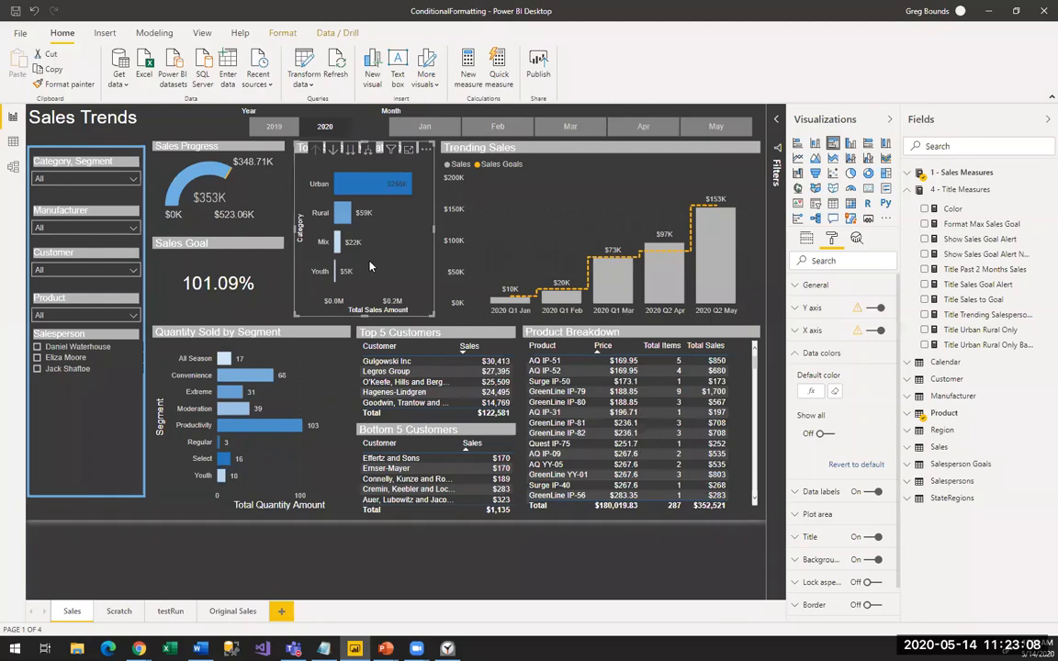
left_click(837, 395)
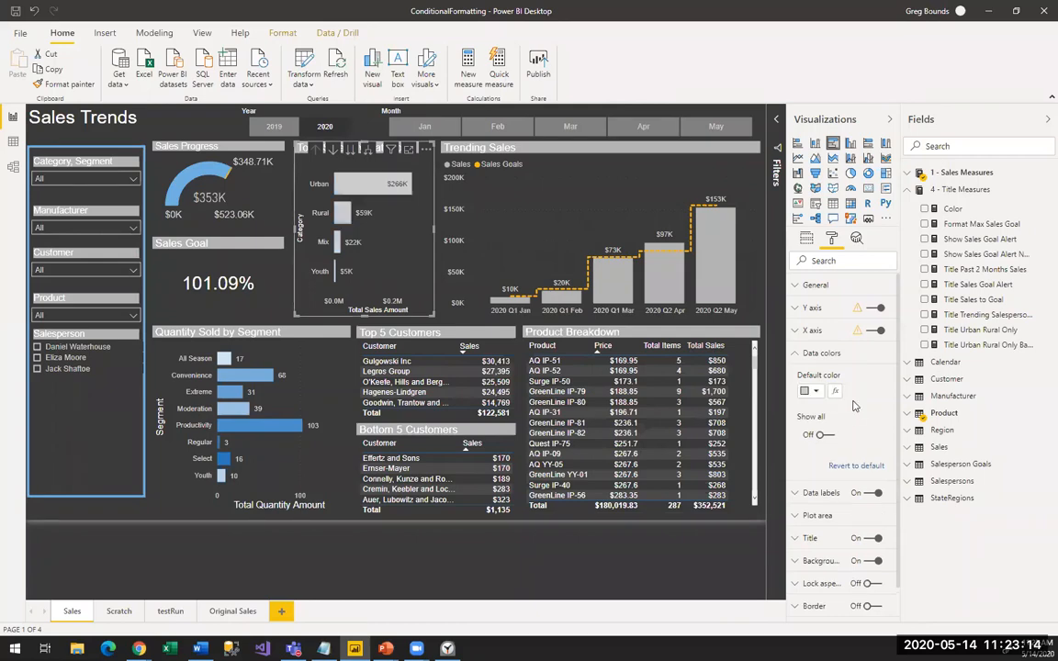
Step: Cross-filter the report by the Urban and Rural categories in turn, and clear the selection
left_click(381, 191)
left_click(342, 220)
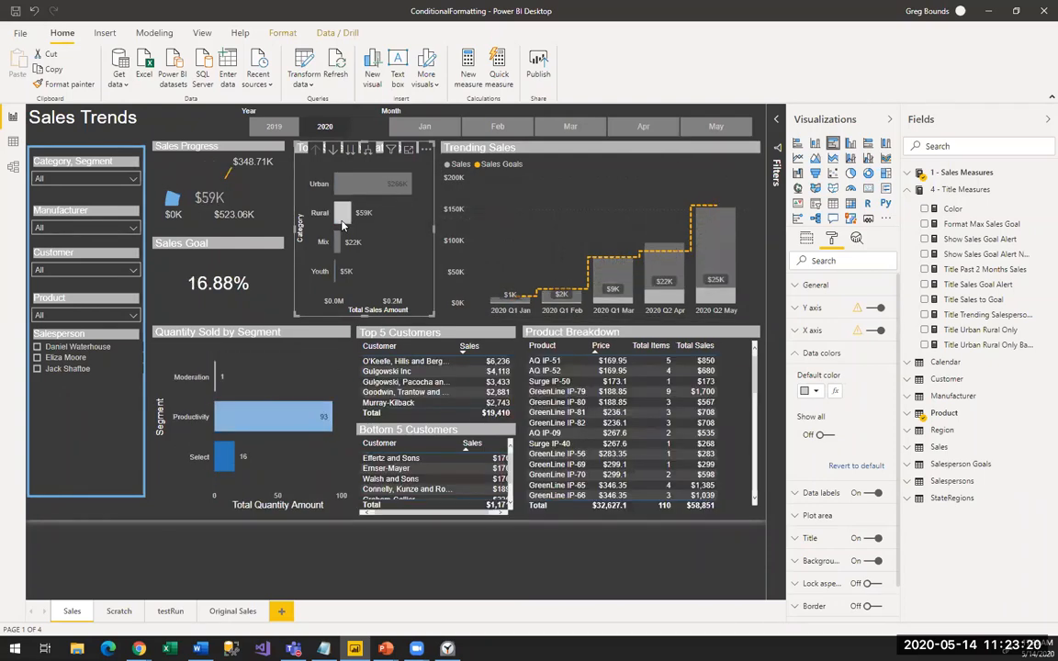
left_click(341, 221)
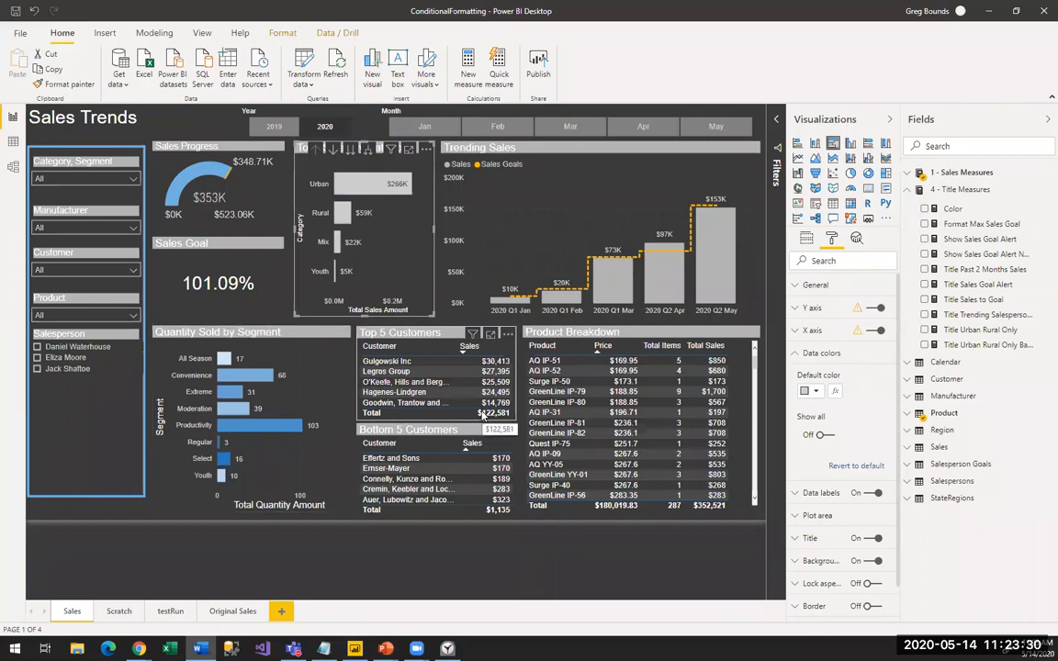
Step: Turn on conditional-formatting data bars for the Sales column of the Top 5 Customers table
left_click(401, 334)
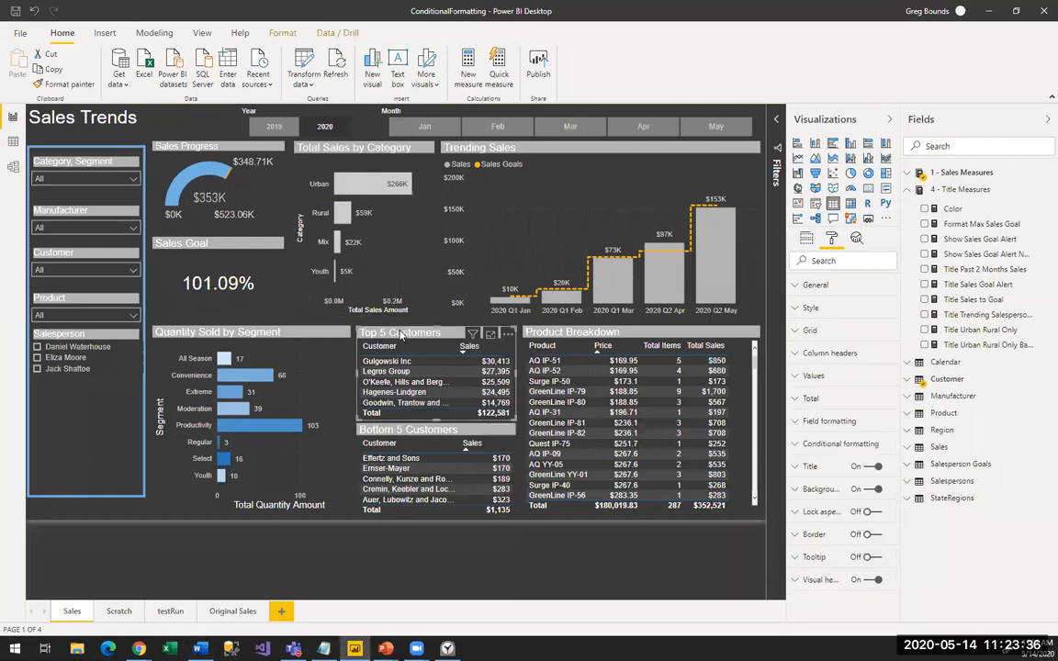
left_click(832, 443)
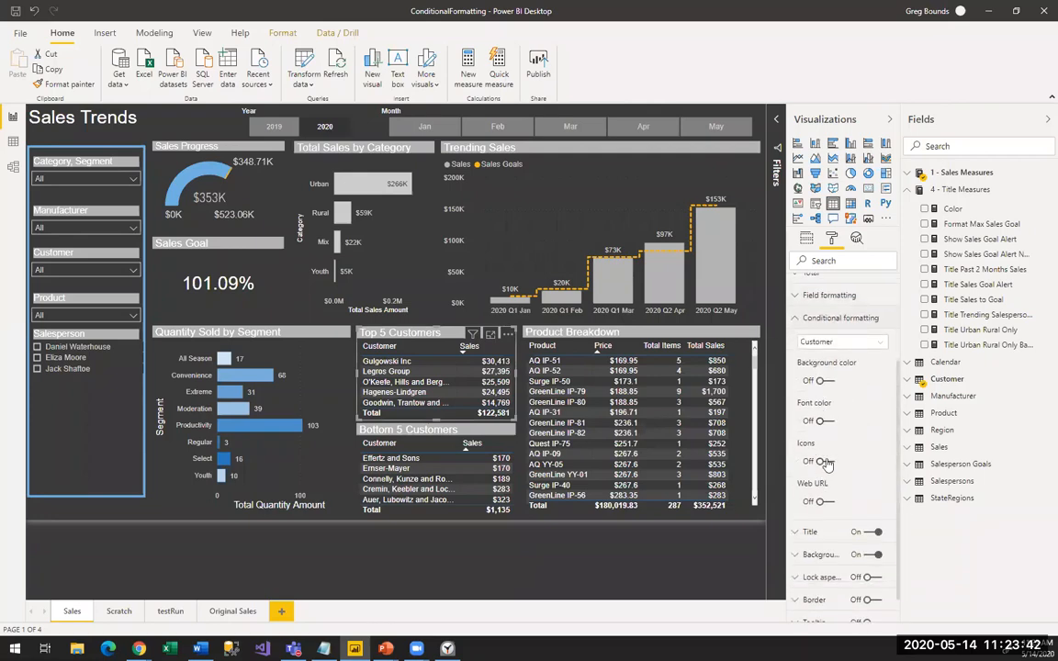
left_click(825, 348)
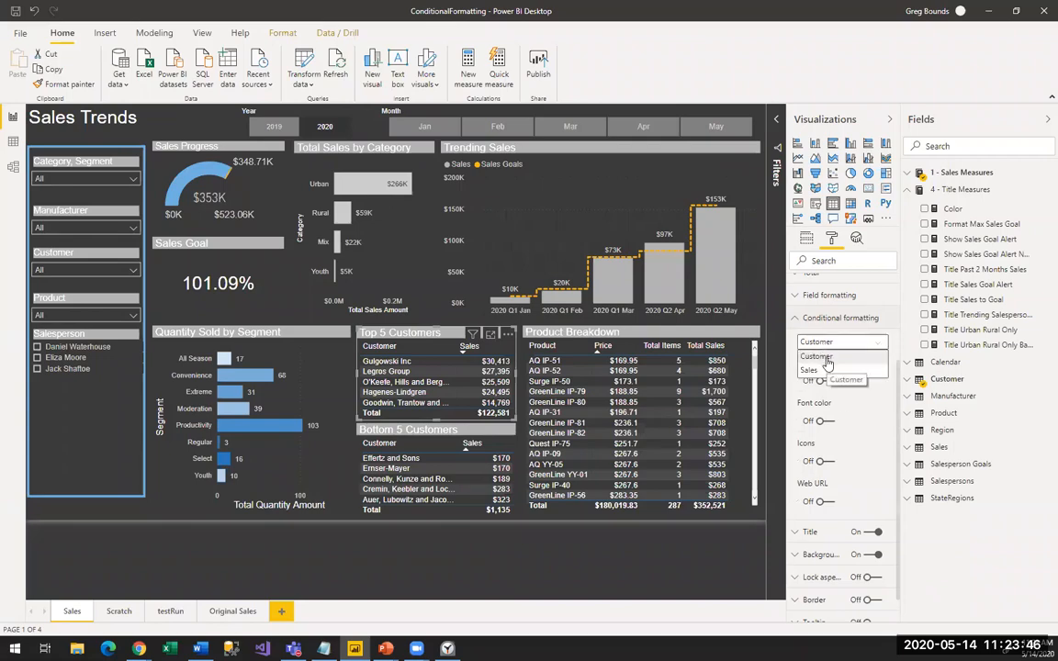
left_click(820, 347)
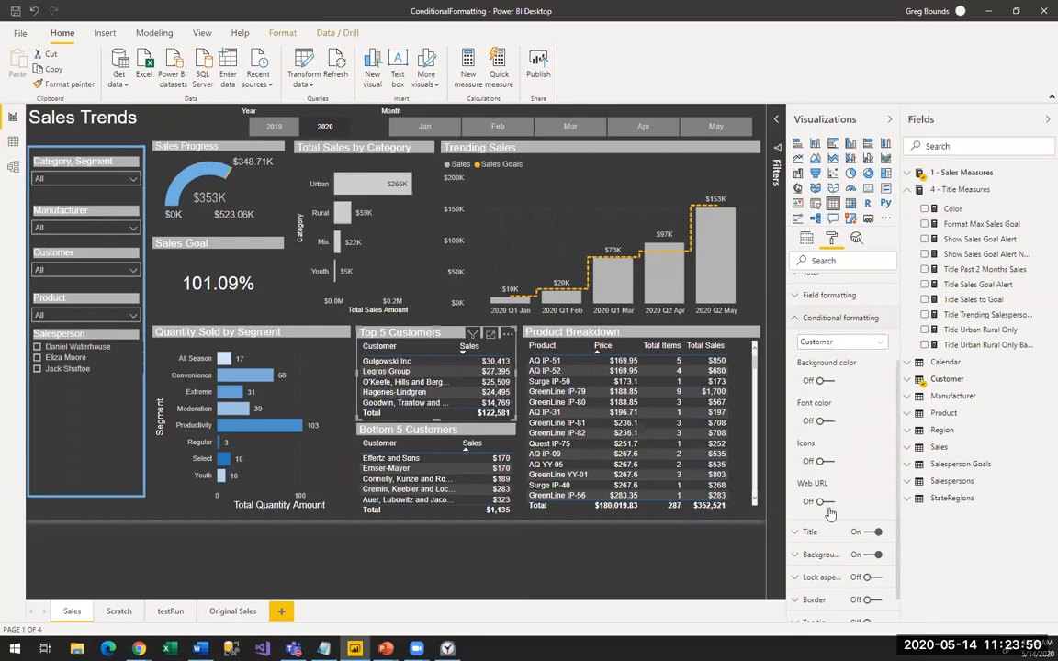
left_click(837, 350)
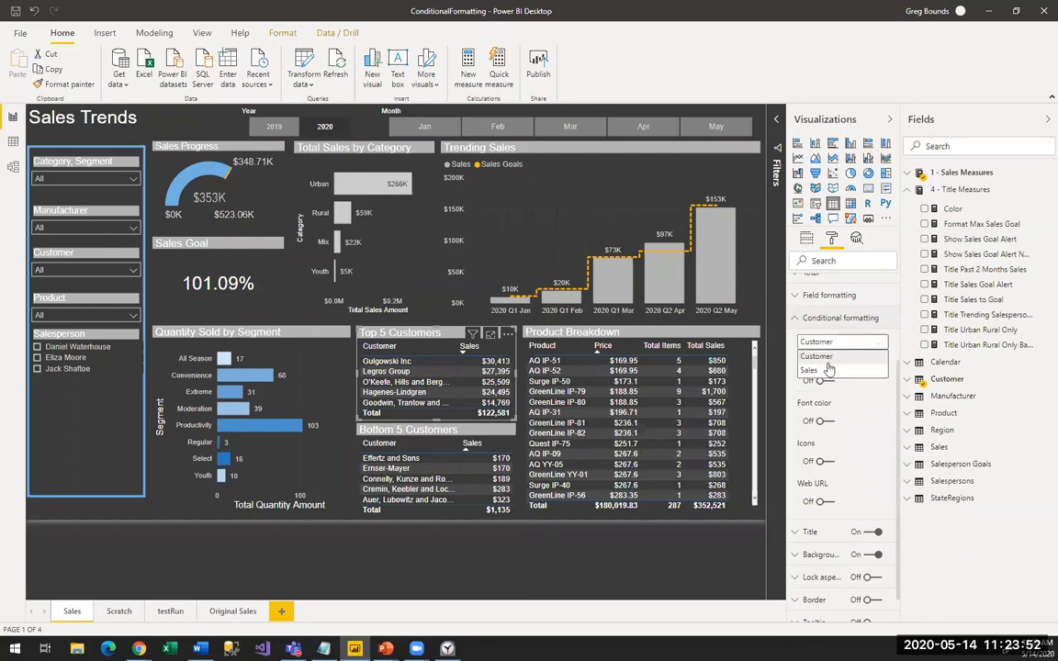
left_click(827, 369)
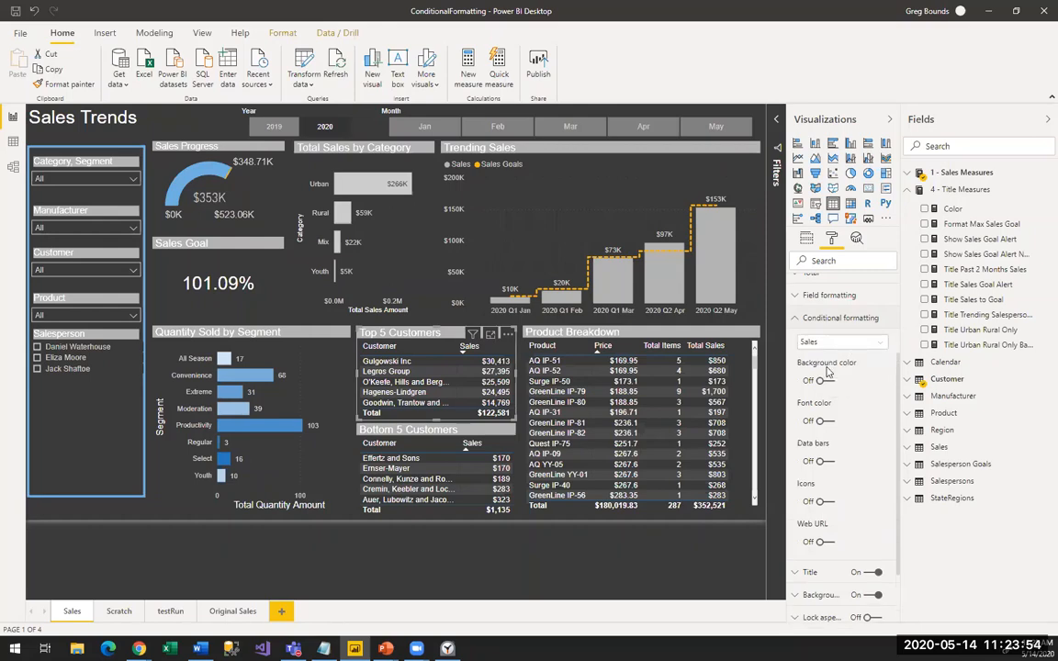
left_click(817, 462)
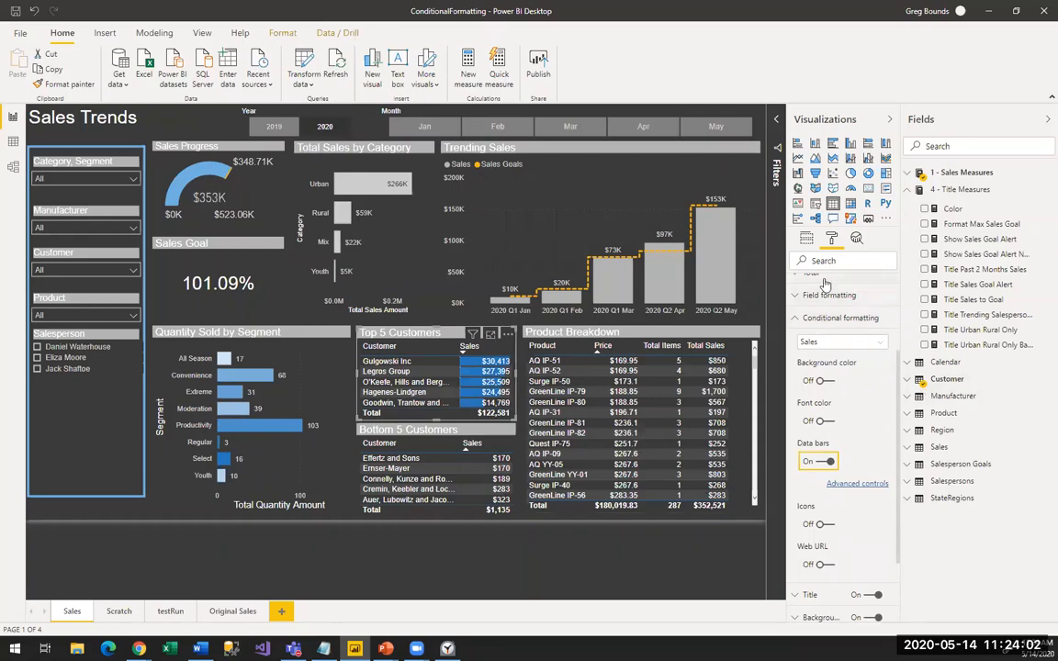
Step: Examine the Top 5 Customers data bars while cross-filtering by the Rural and Urban categories, and clear the selection
mouse_move(467, 405)
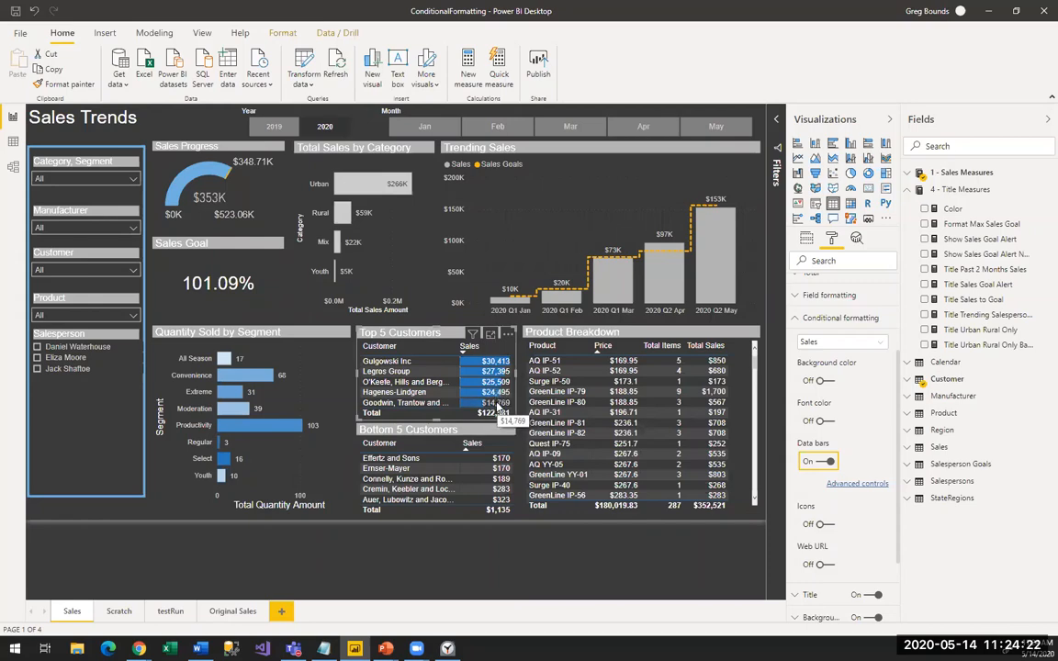
left_click(348, 213)
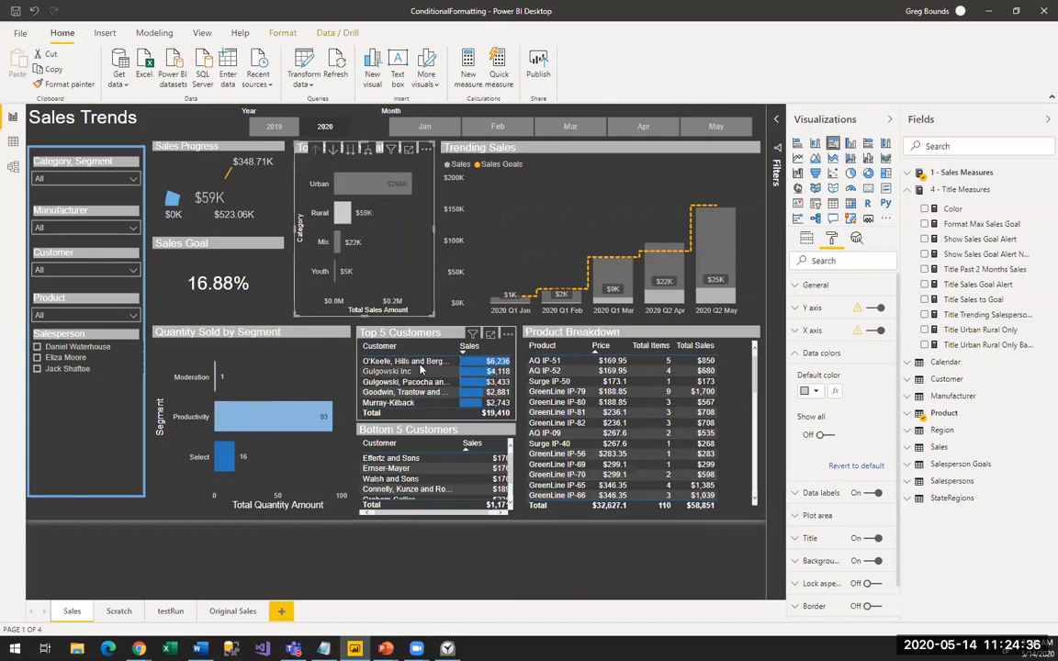
left_click(367, 190)
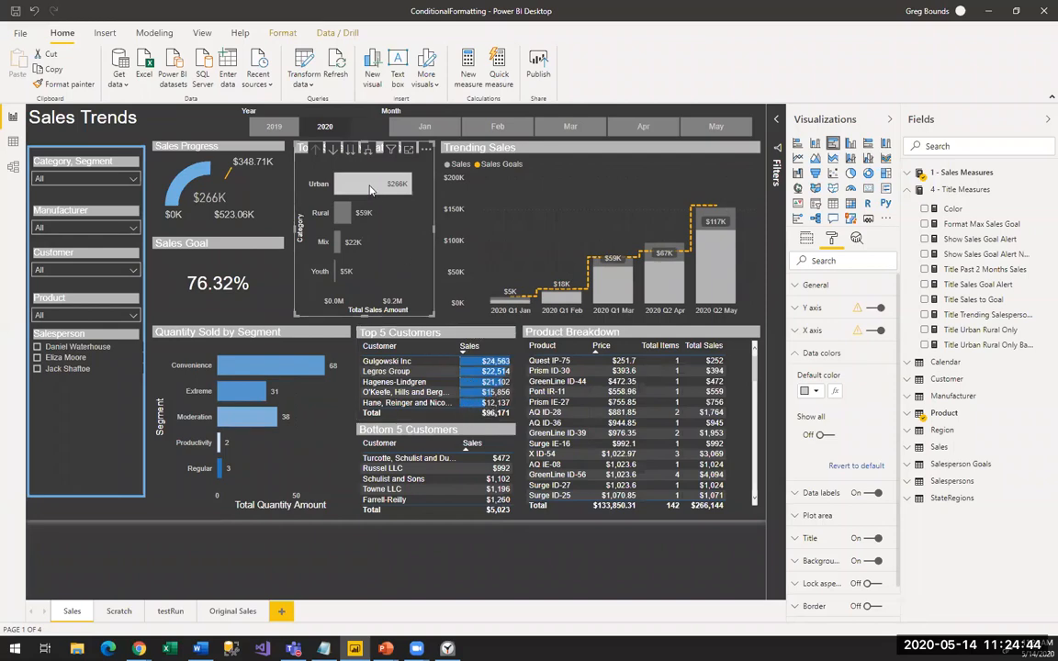
left_click(370, 190)
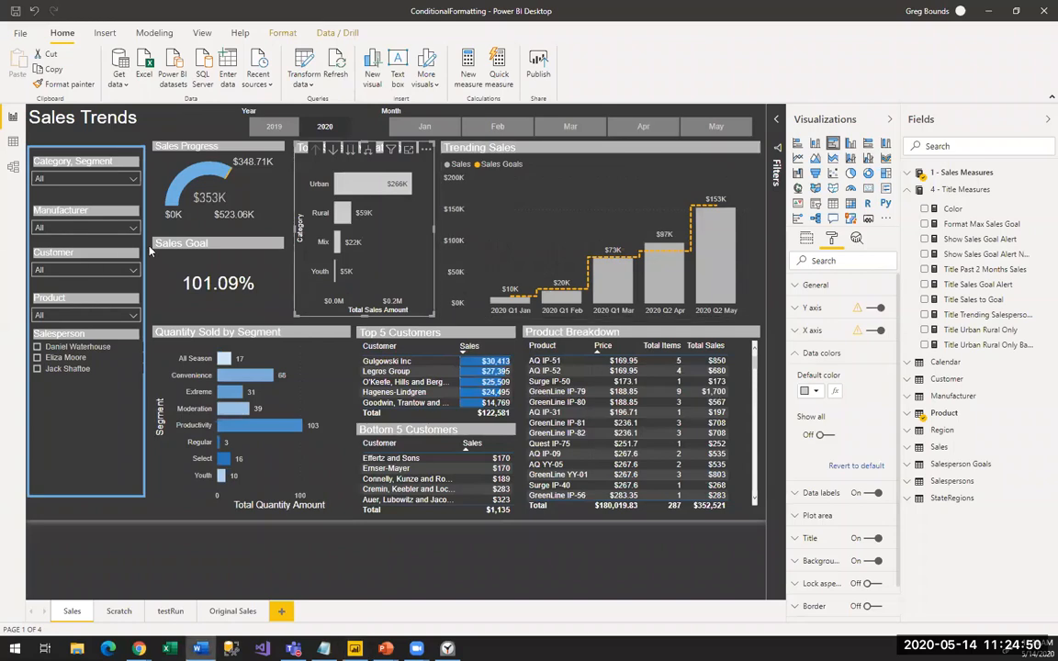
Step: Format the Sales Progress gauge's fill by rules, coloring values less than .93 orange-red
left_click(260, 204)
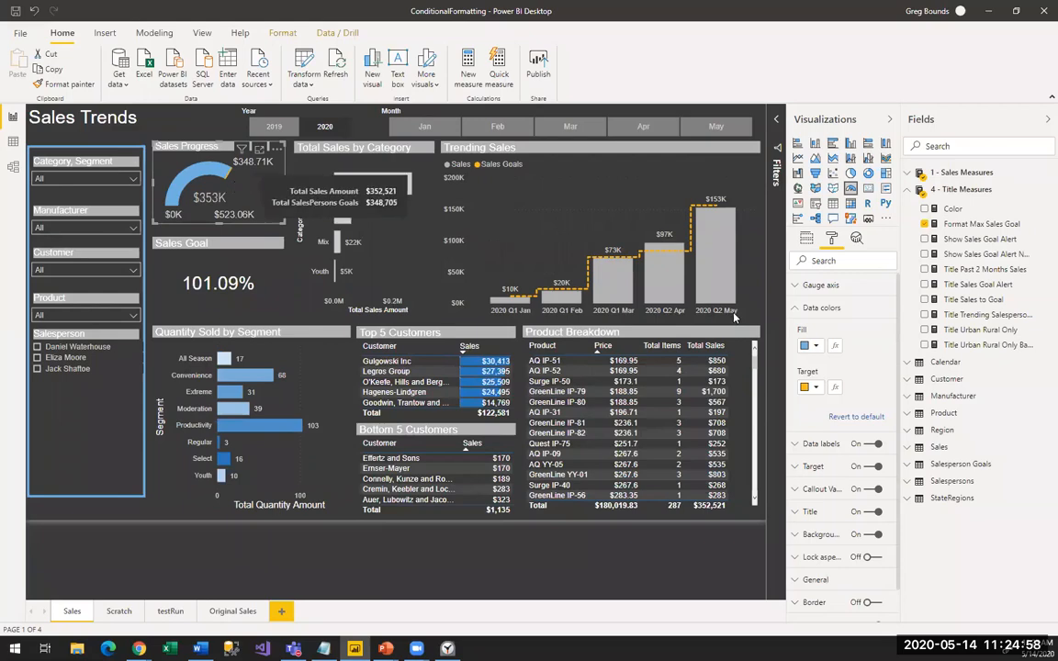
left_click(835, 349)
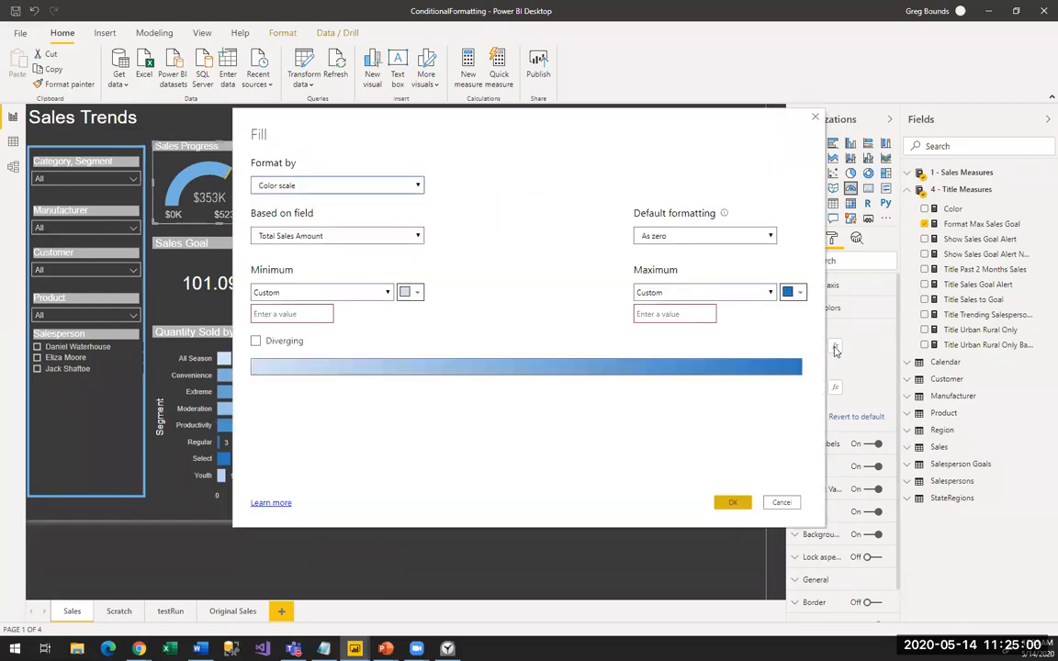
left_click(340, 187)
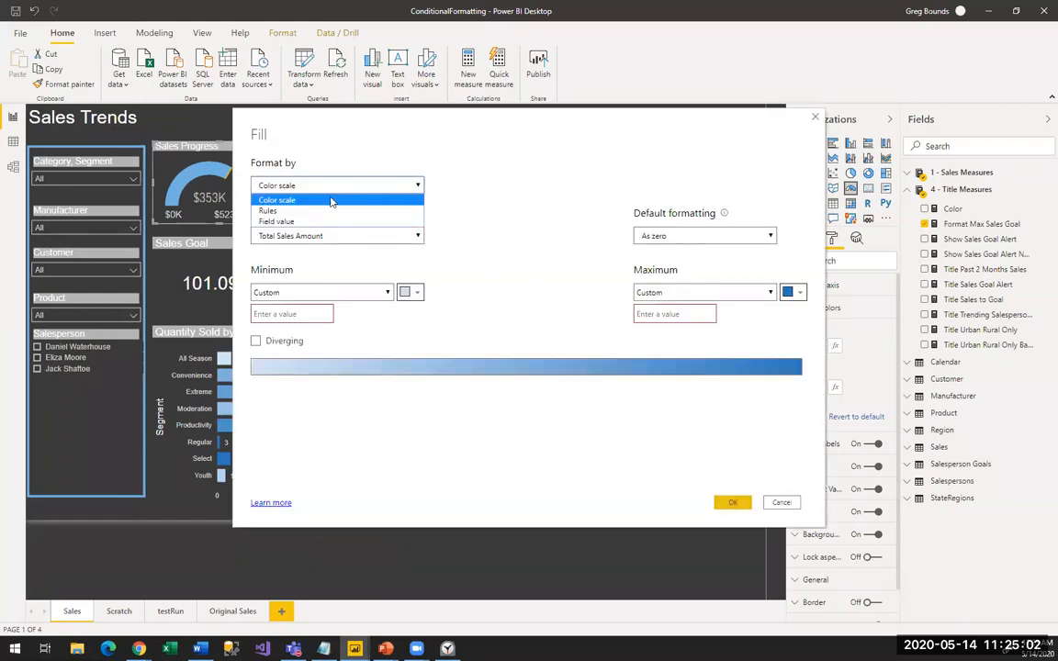
left_click(324, 211)
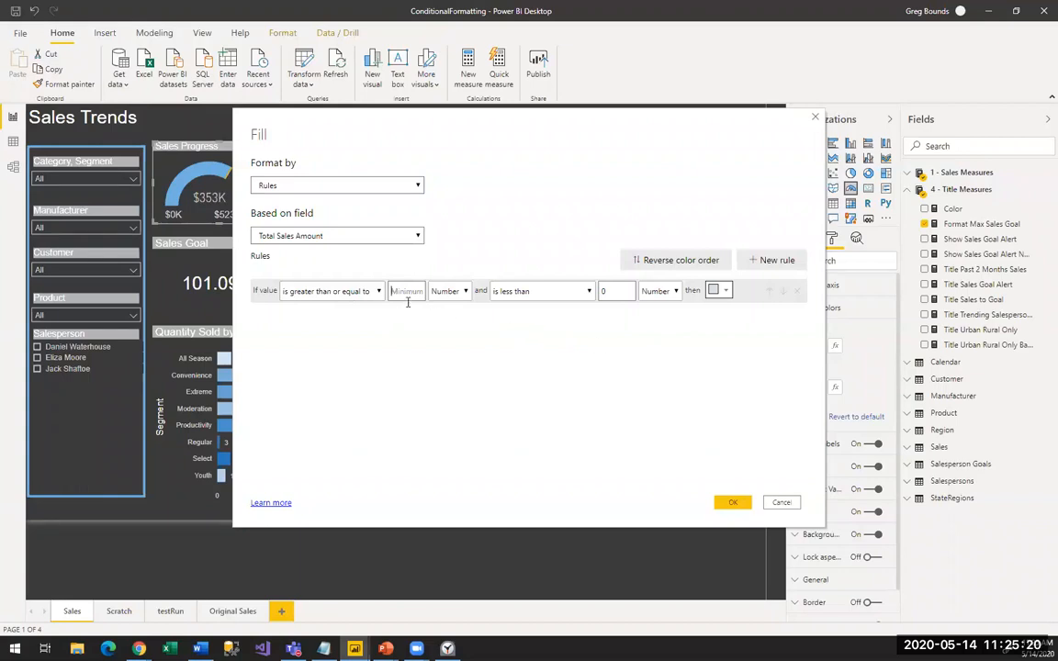
double_click(610, 291)
type(".93")
left_click(725, 291)
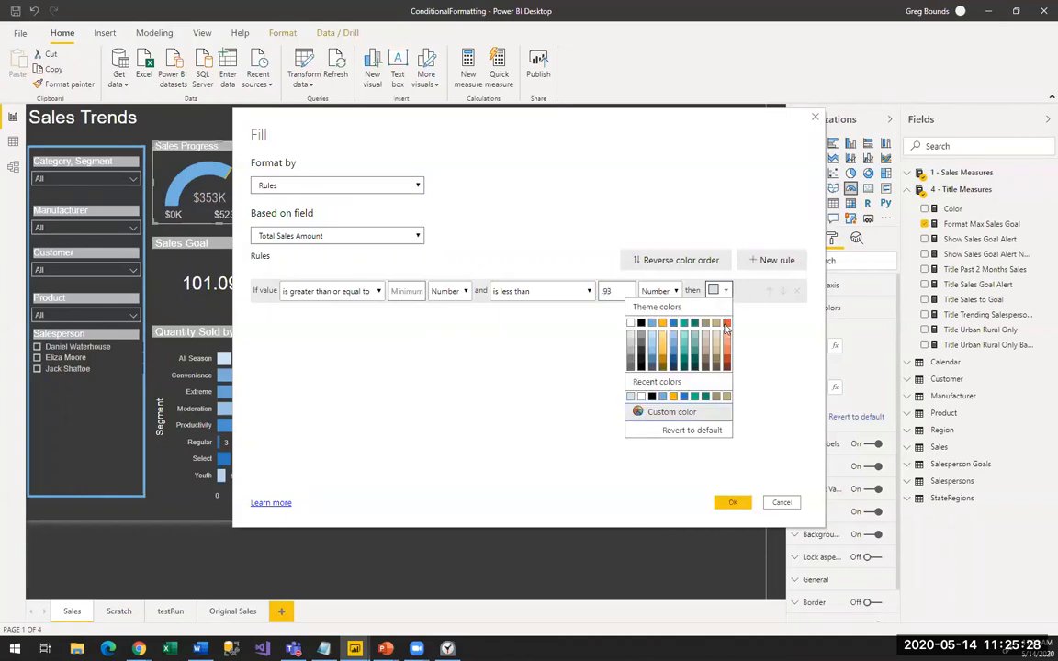
left_click(726, 322)
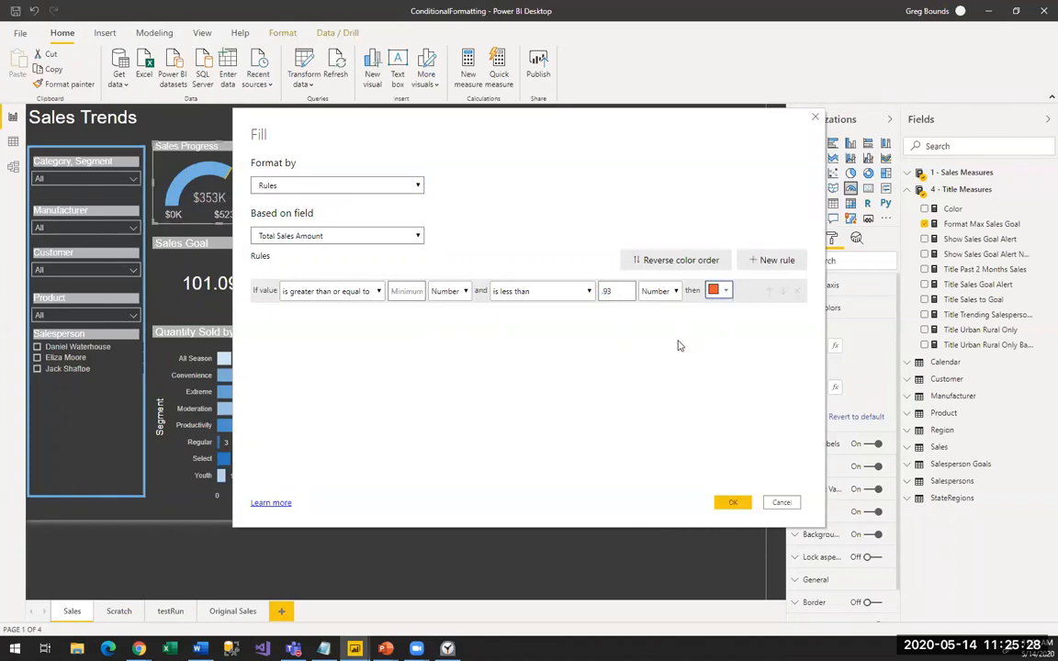
Step: Add a second gauge fill rule that colors values from .93 to less than .98 amber
left_click(772, 260)
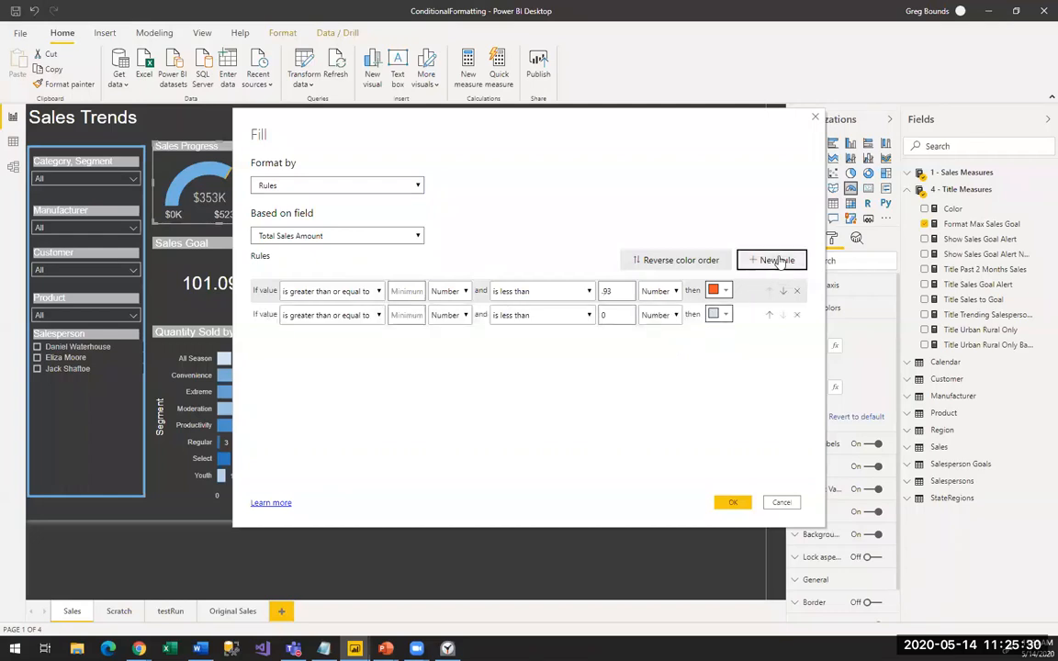
left_click(411, 315)
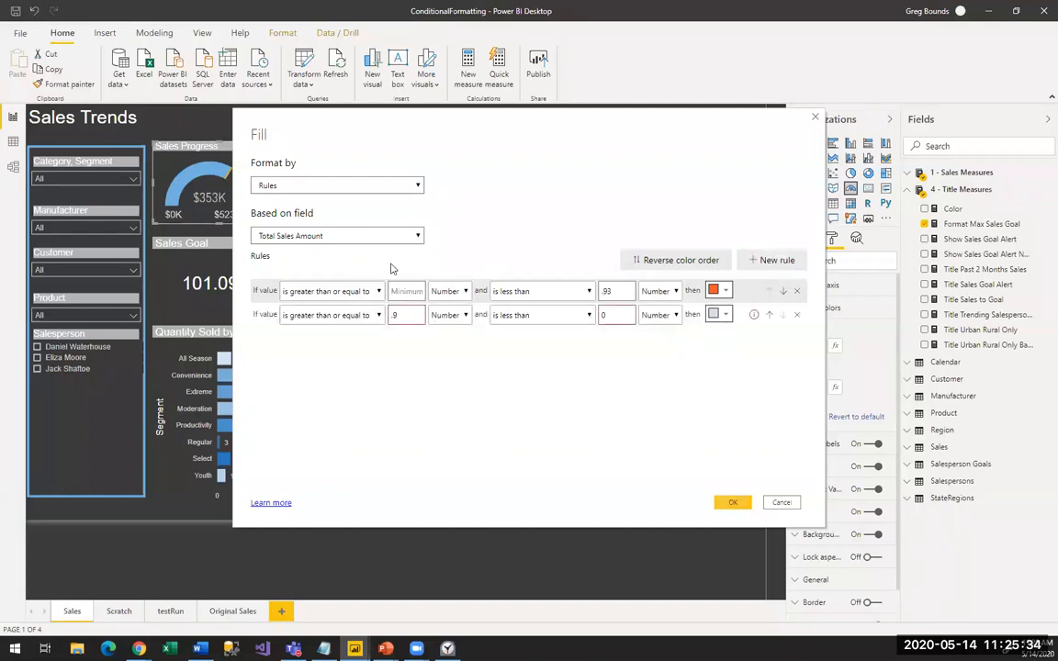
type(".93")
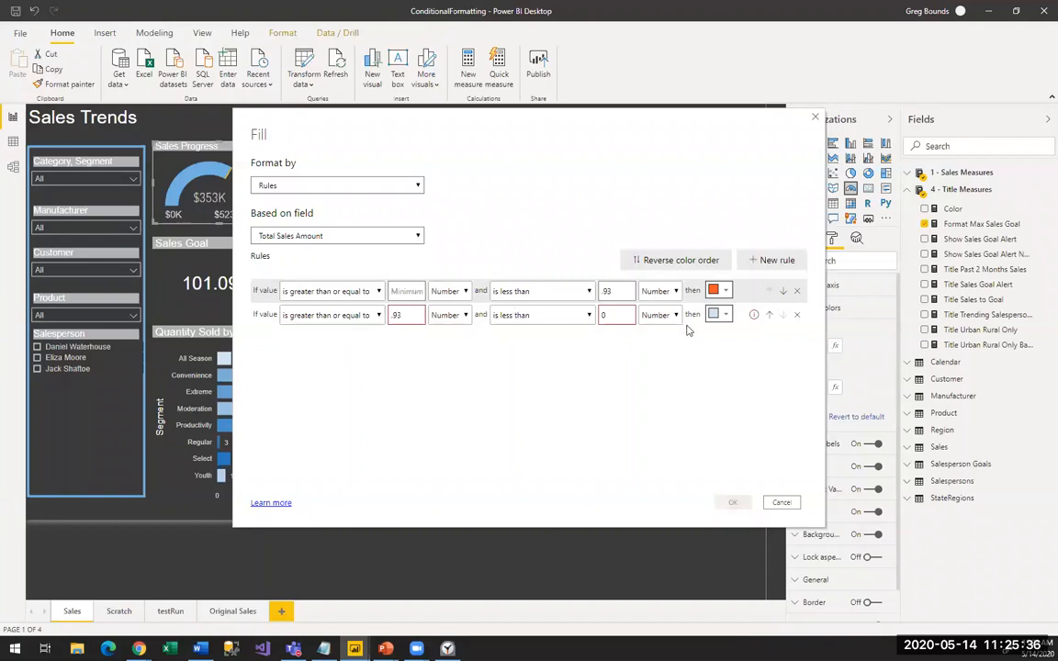
double_click(620, 315)
type(".98")
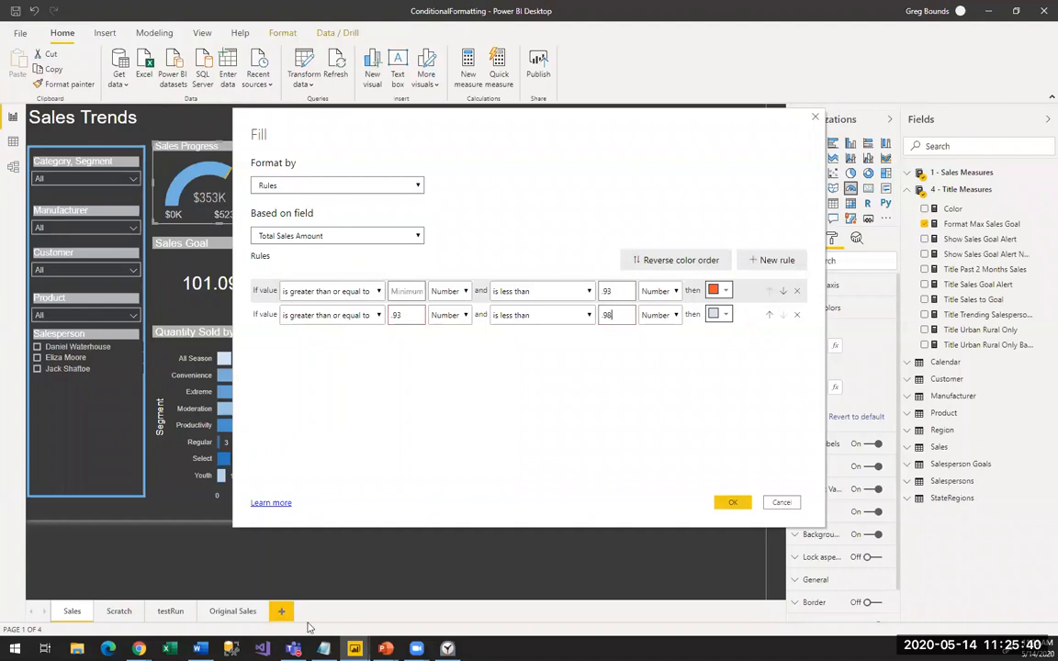
left_click(720, 314)
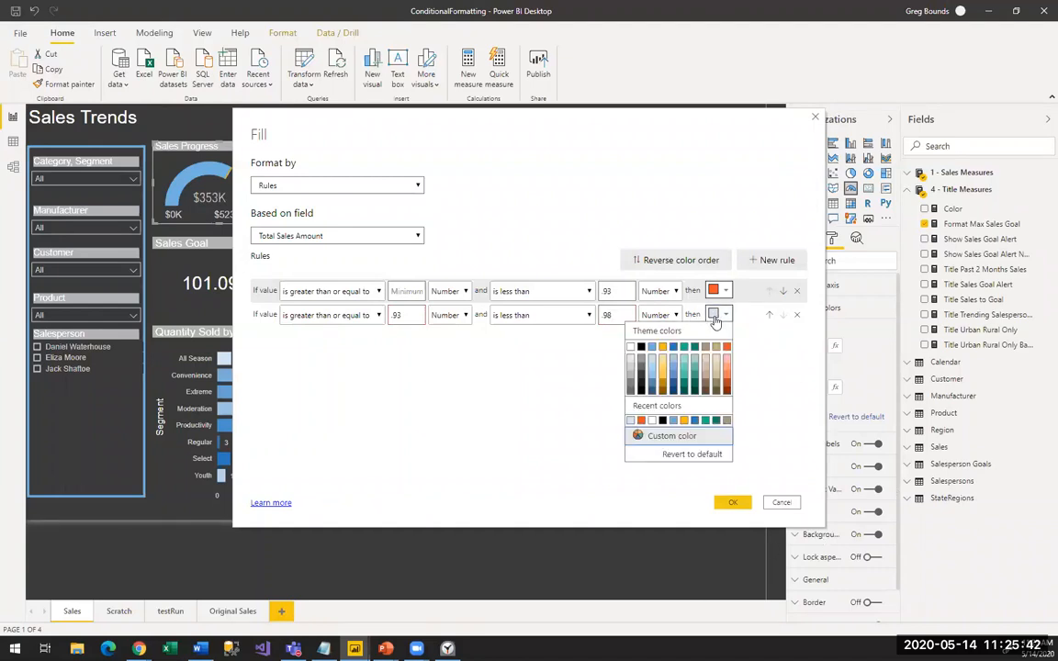
left_click(684, 420)
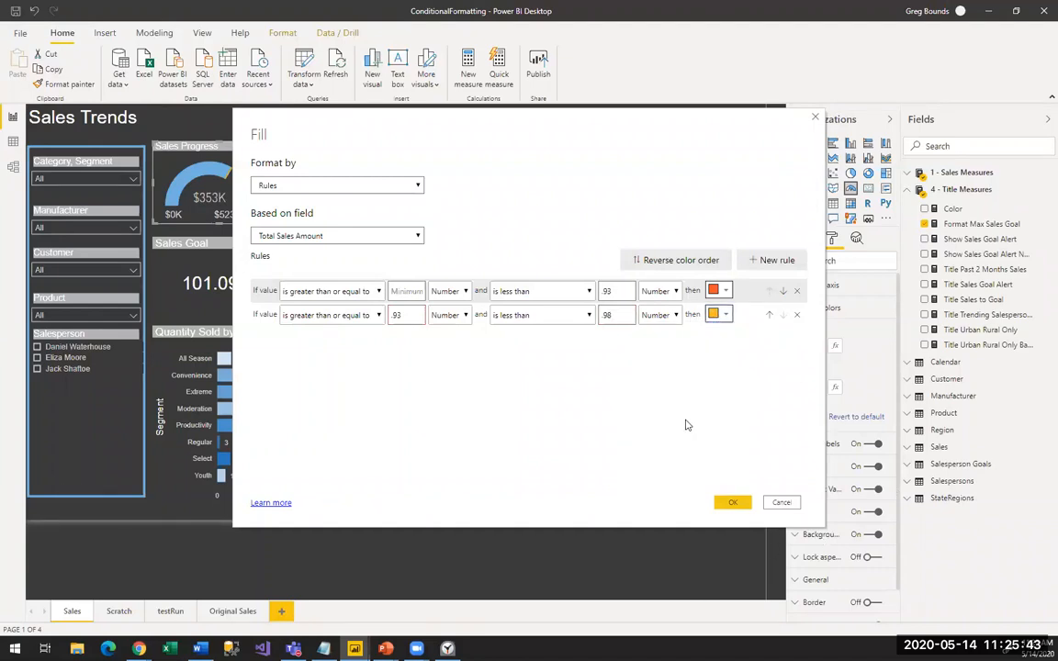
Step: Add a third gauge fill rule that colors values from .98 to less than 1.05 teal green
left_click(765, 261)
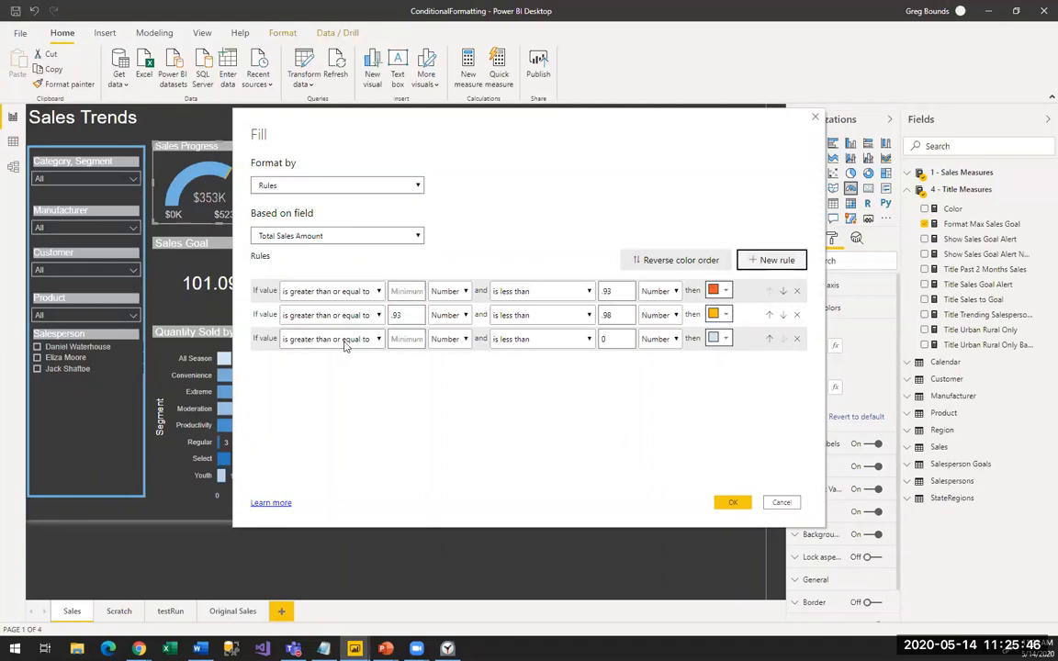
left_click(390, 340)
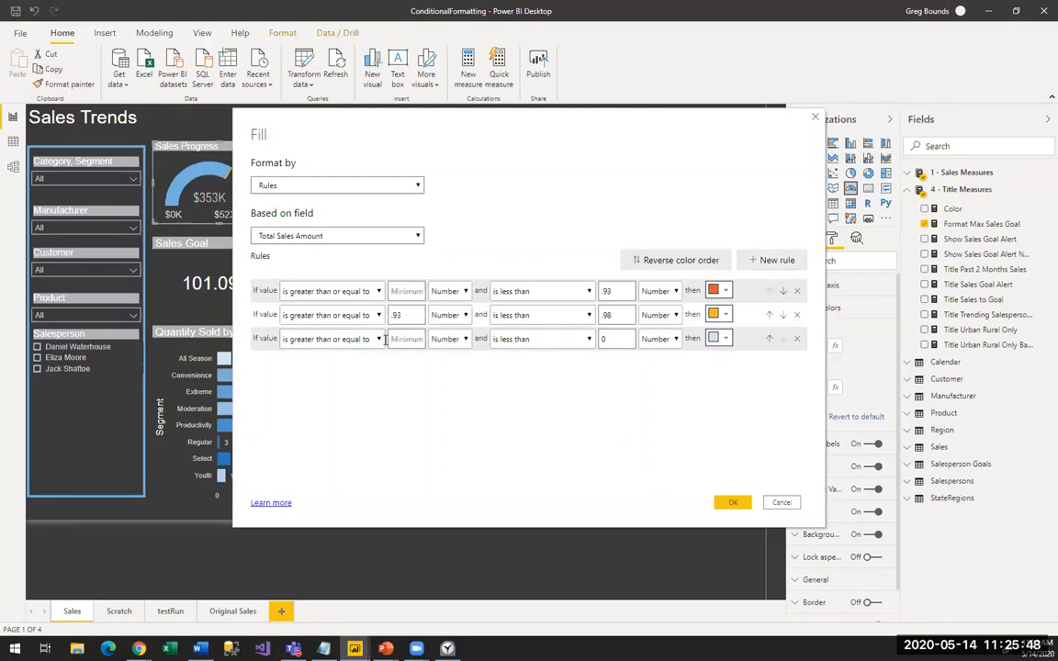
type(".98")
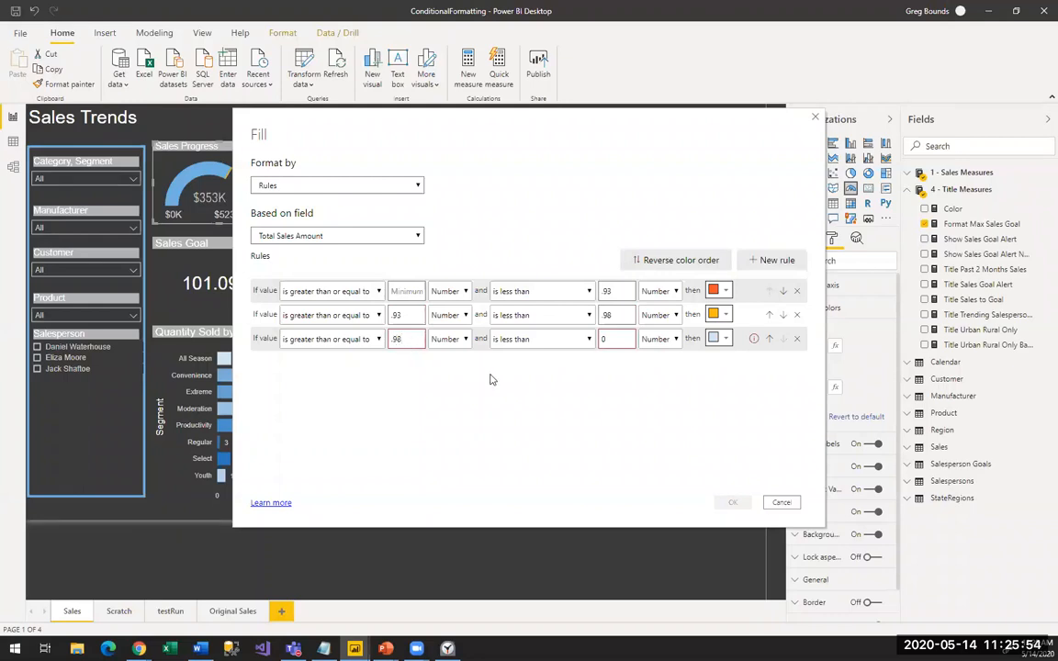
double_click(609, 339)
left_click(626, 357)
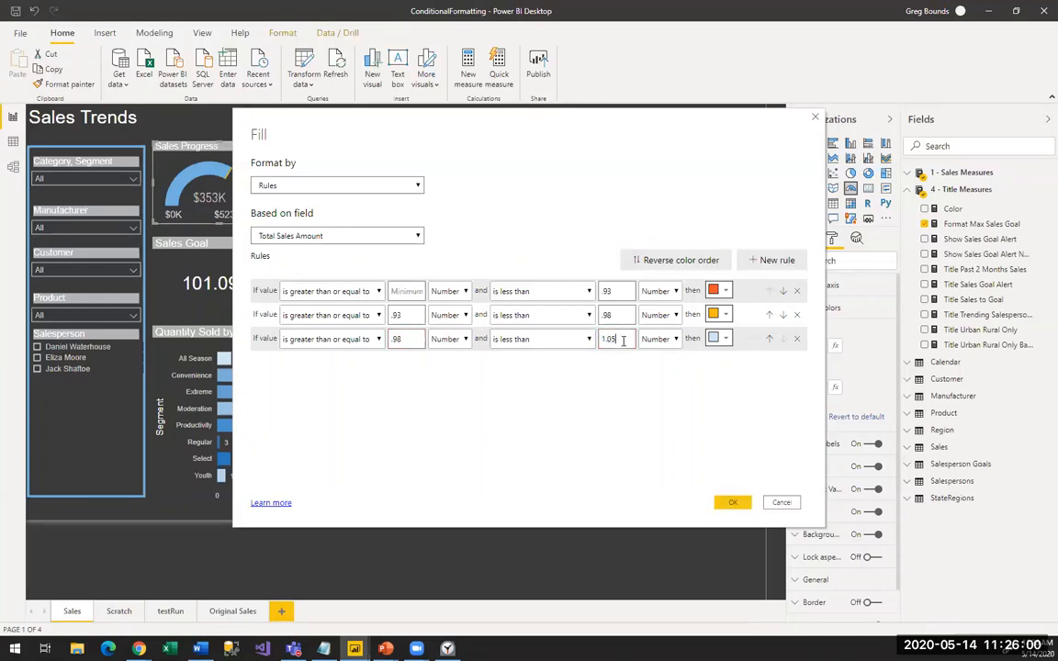
left_click(724, 338)
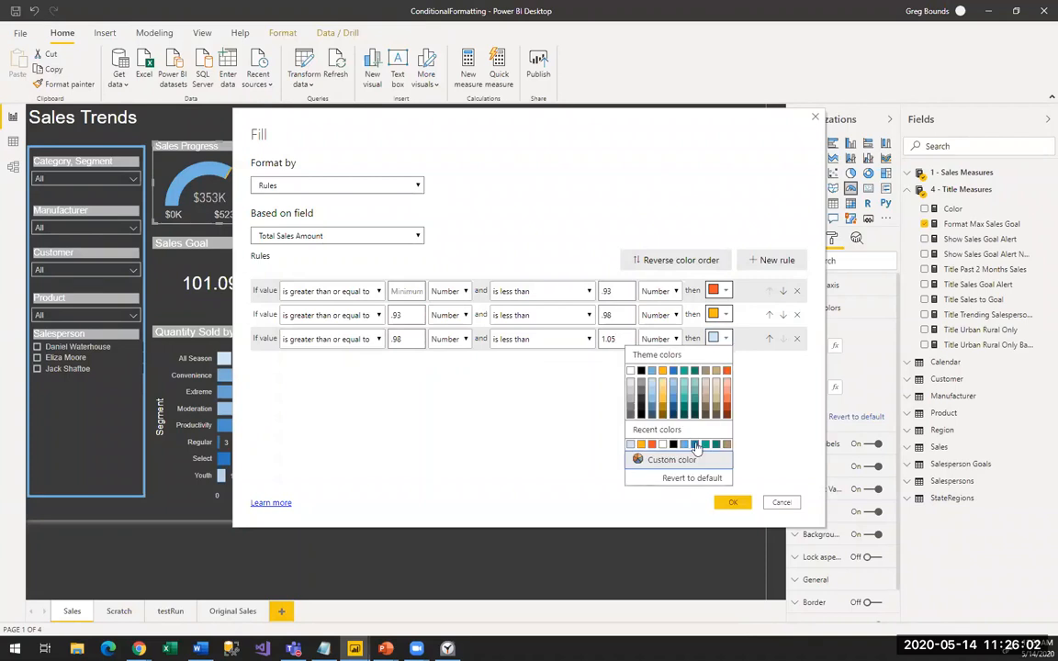
left_click(694, 370)
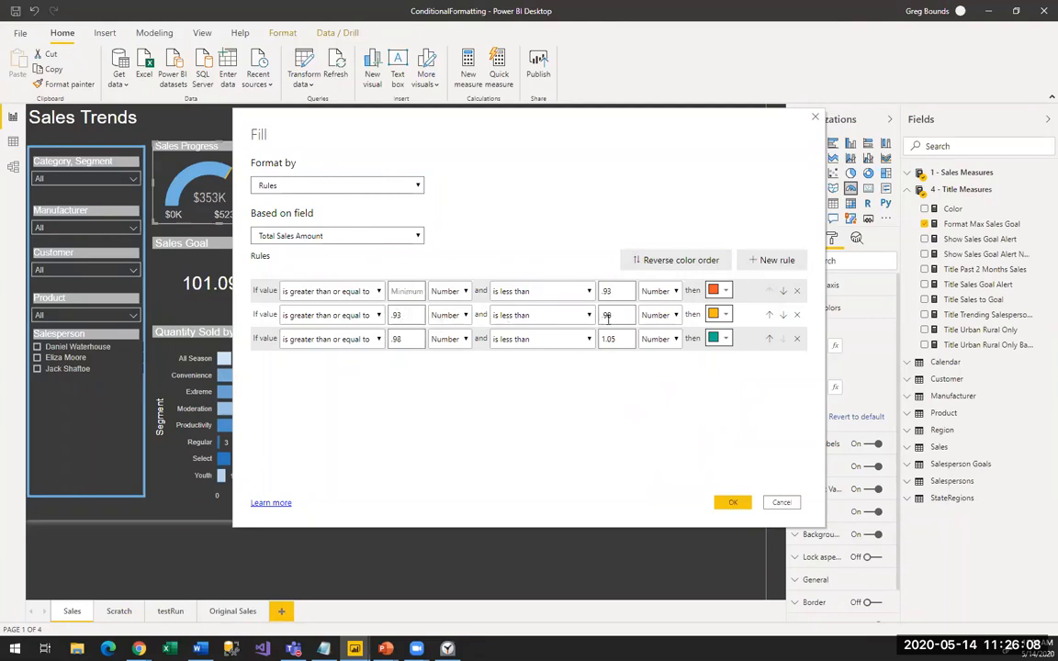
Step: Add a fourth gauge fill rule that colors values from 1.05 up, with no maximum, blue, and apply the rules
left_click(762, 265)
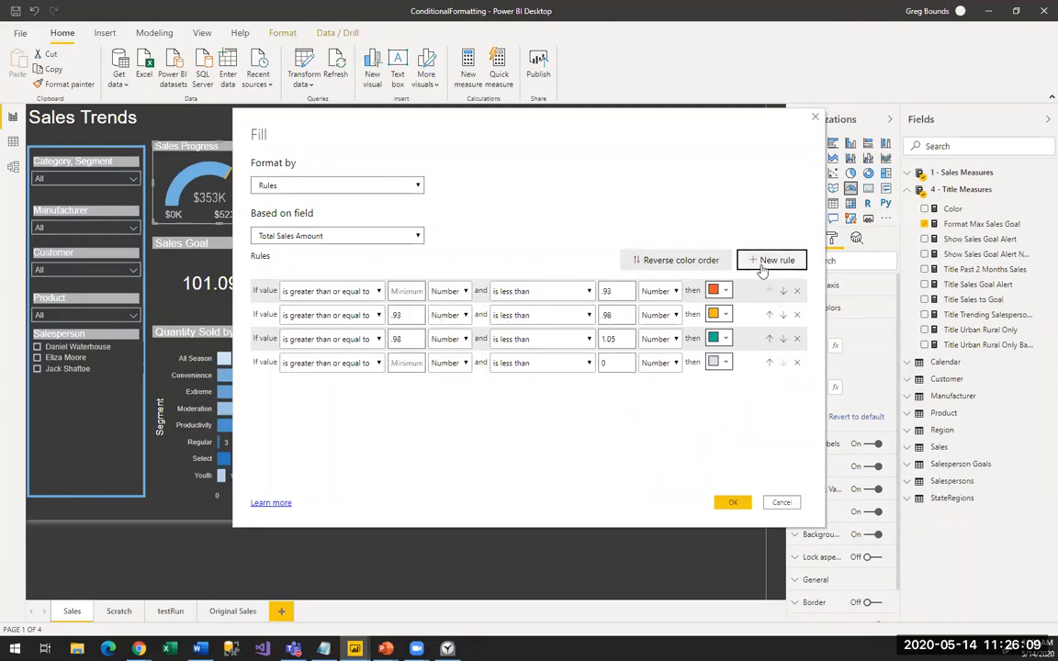
left_click(399, 361)
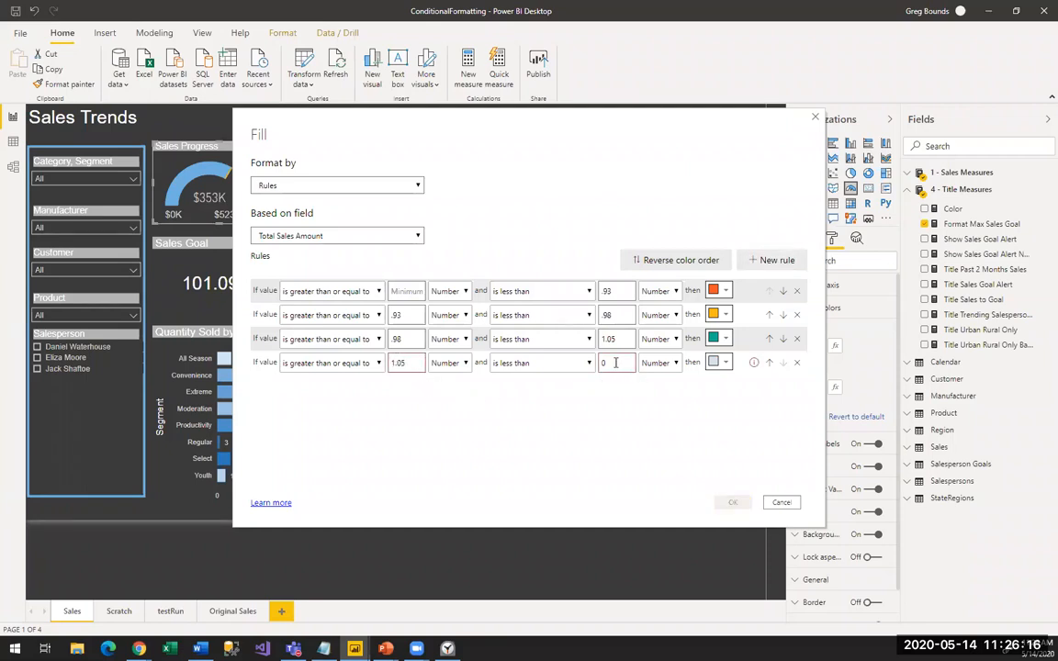
key("BackSpace")
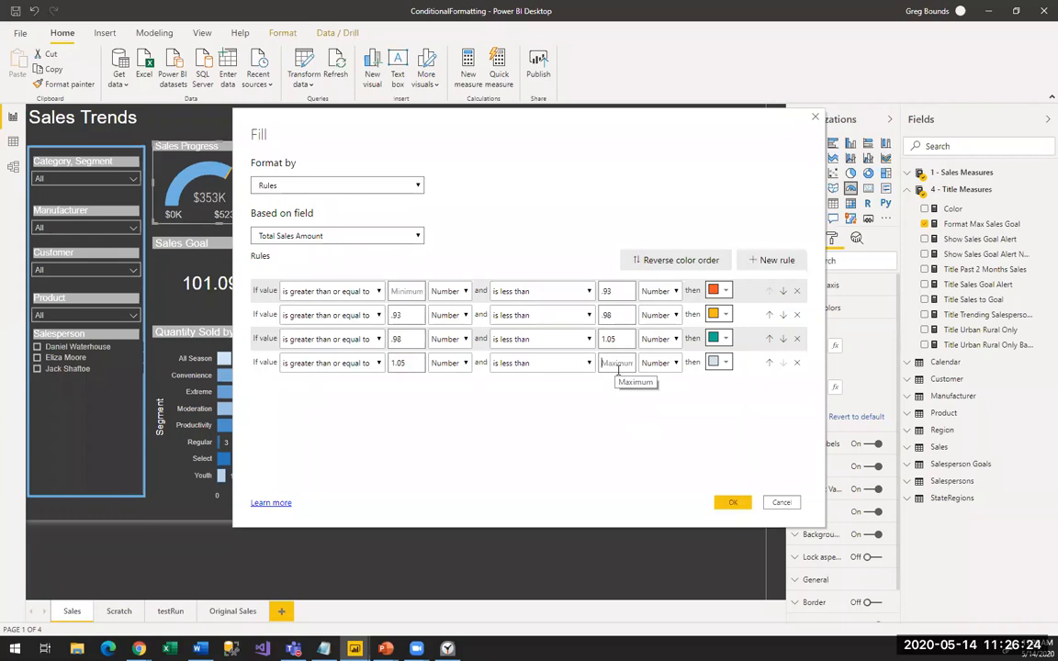
left_click(715, 362)
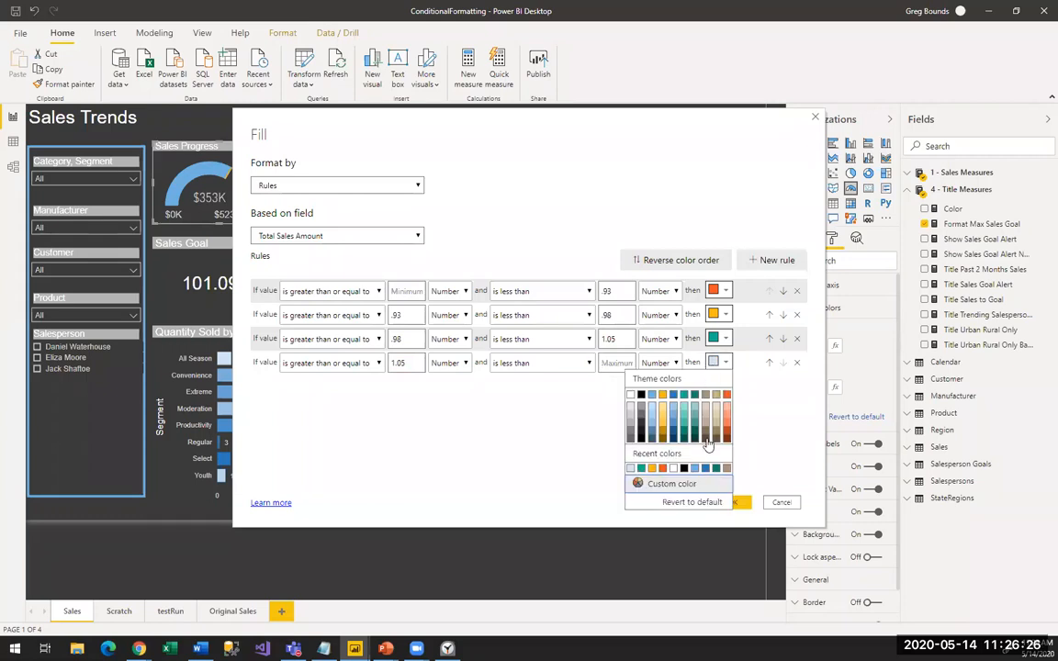
left_click(705, 468)
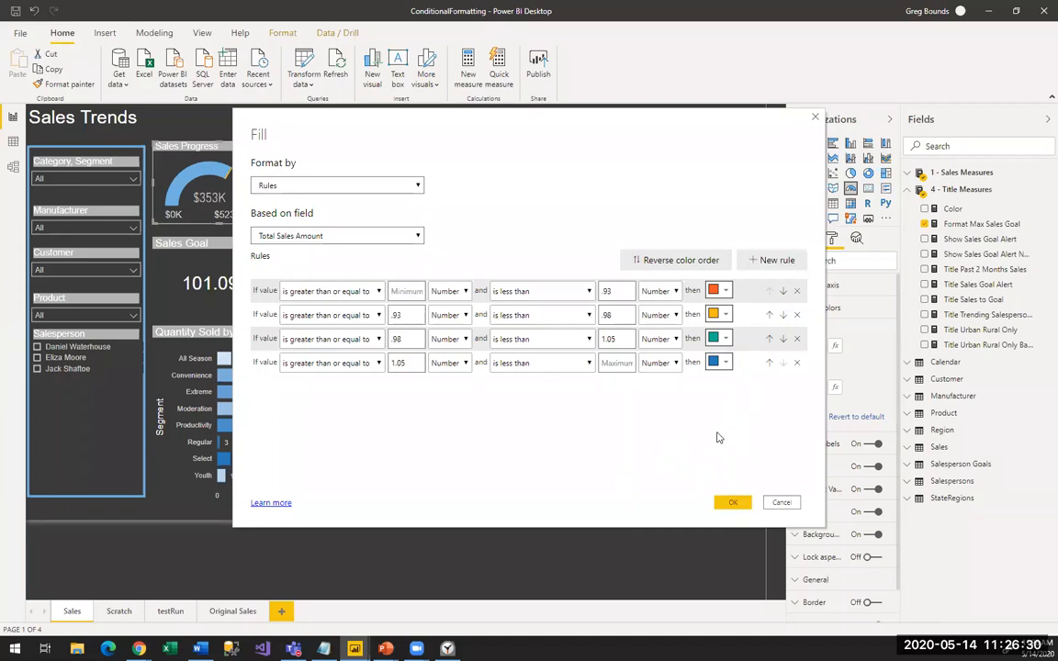
left_click(731, 501)
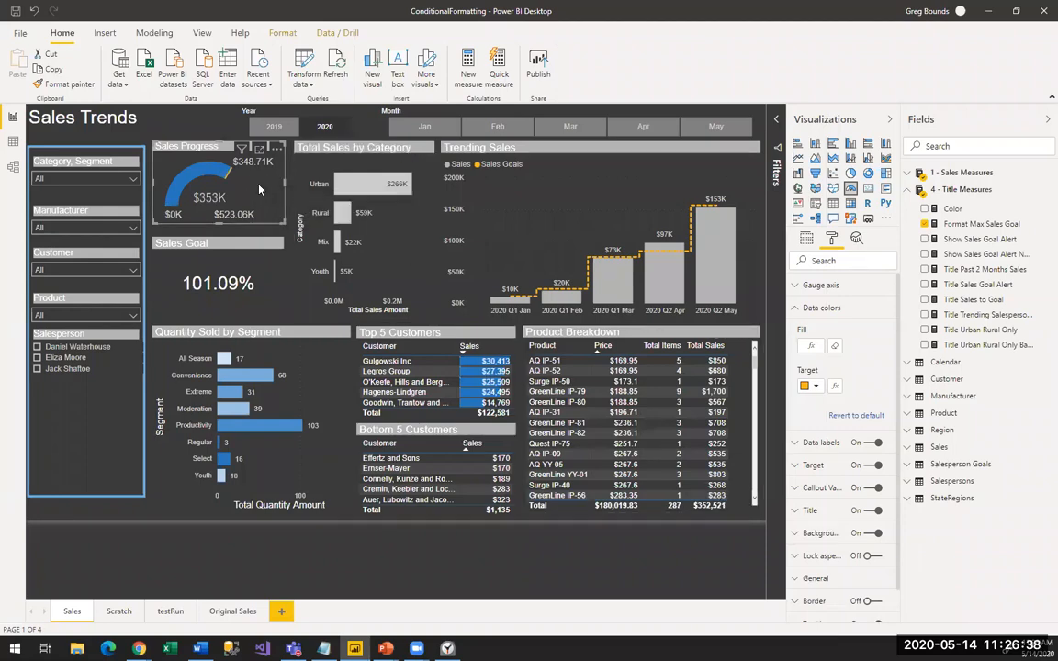
Step: Examine the Sales Progress gauge's fill color while filtering by each salesperson, and clear the filter
left_click(66, 357)
left_click(70, 360)
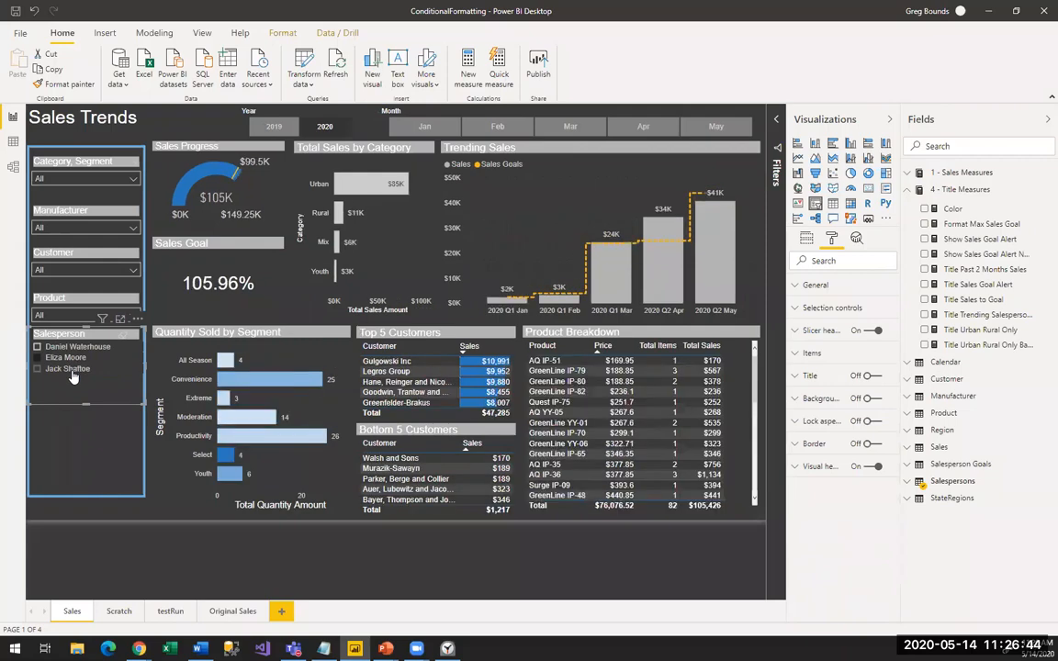
left_click(73, 372)
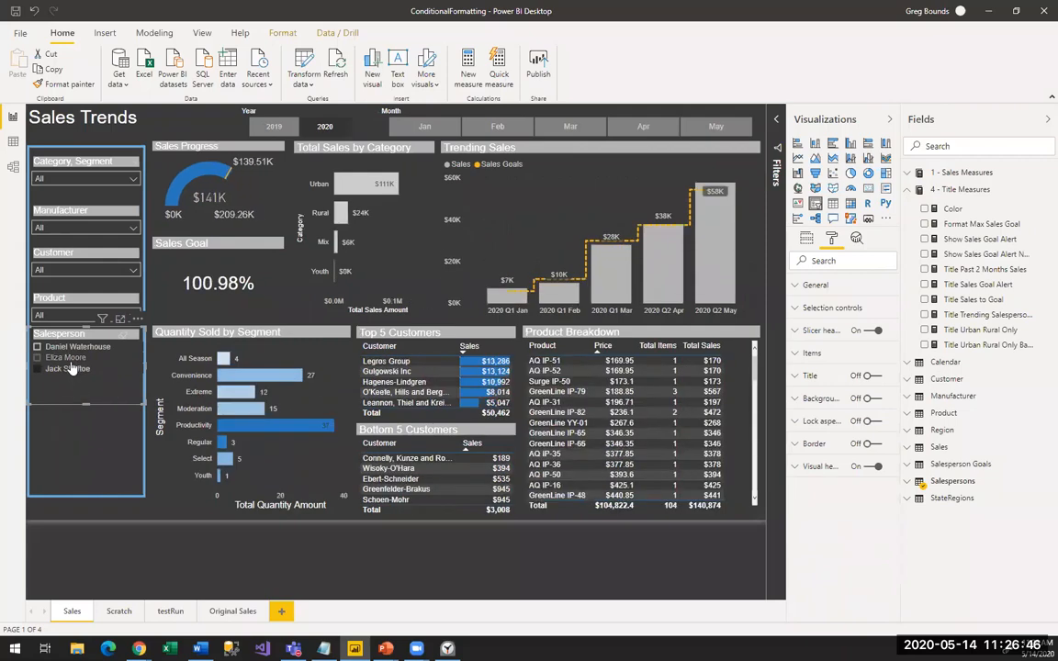
left_click(72, 359)
left_click(72, 353)
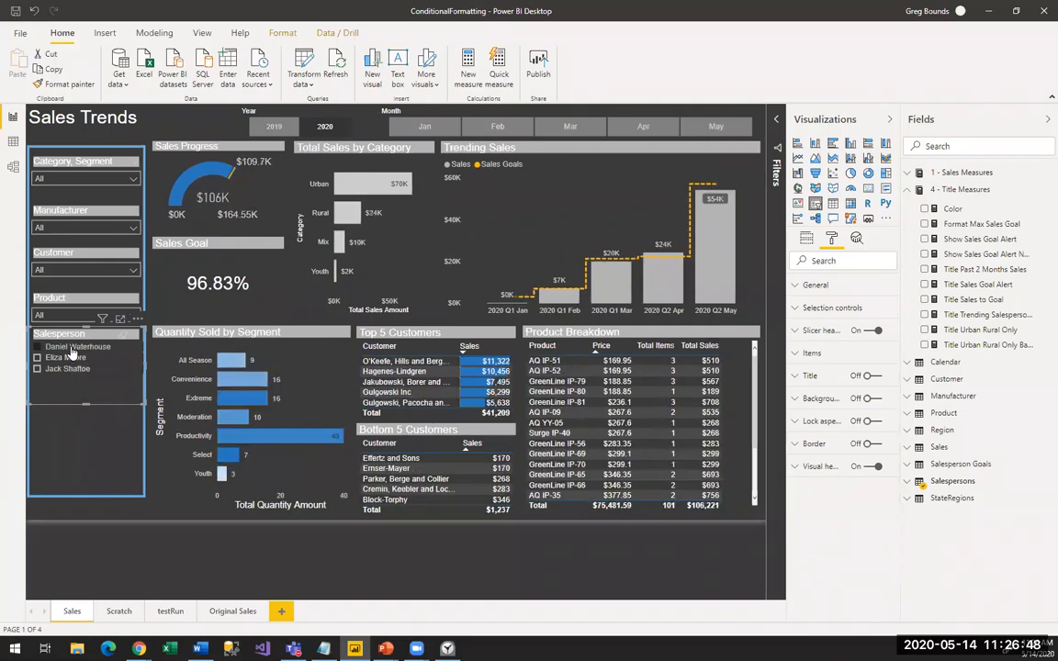
left_click(72, 353)
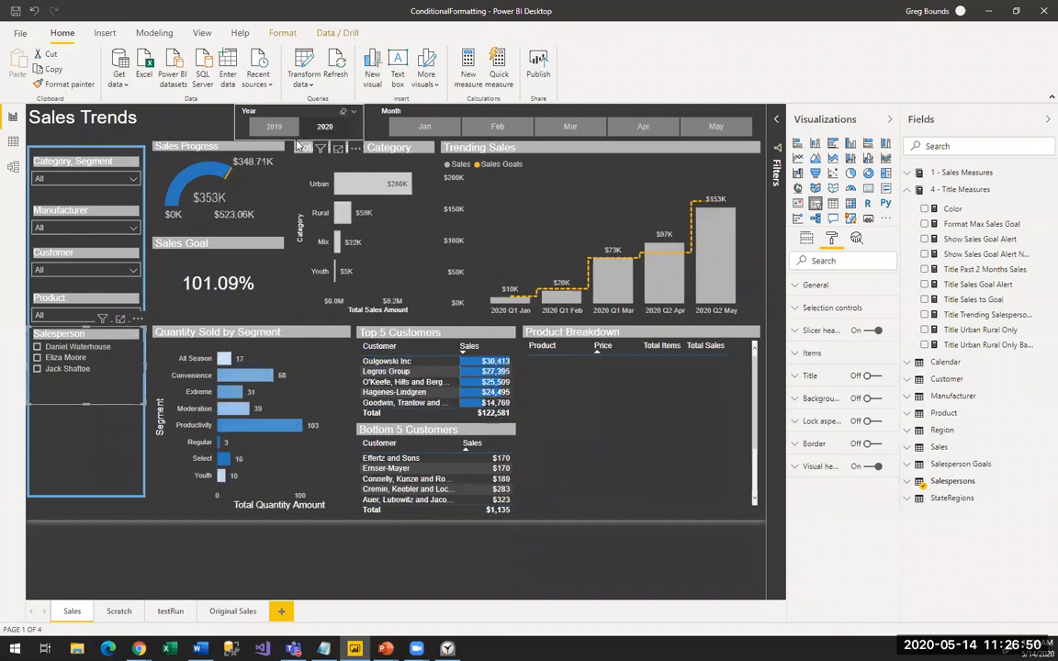
Step: Base the Sales Progress gauge's fill rules on the Sales to Goal measure
left_click(241, 162)
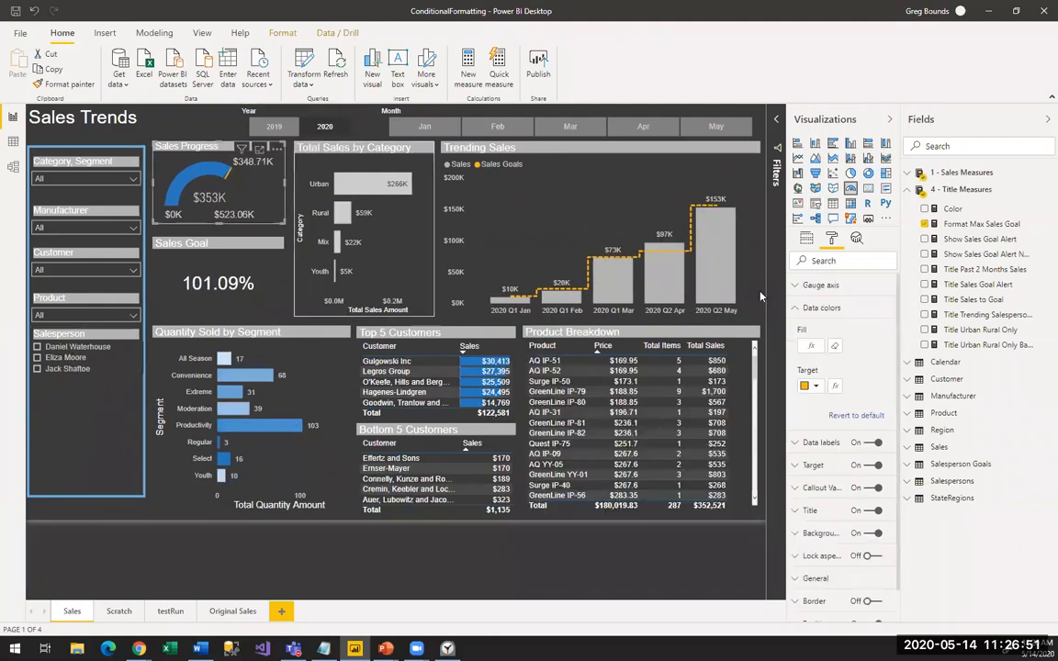
left_click(815, 347)
left_click(340, 235)
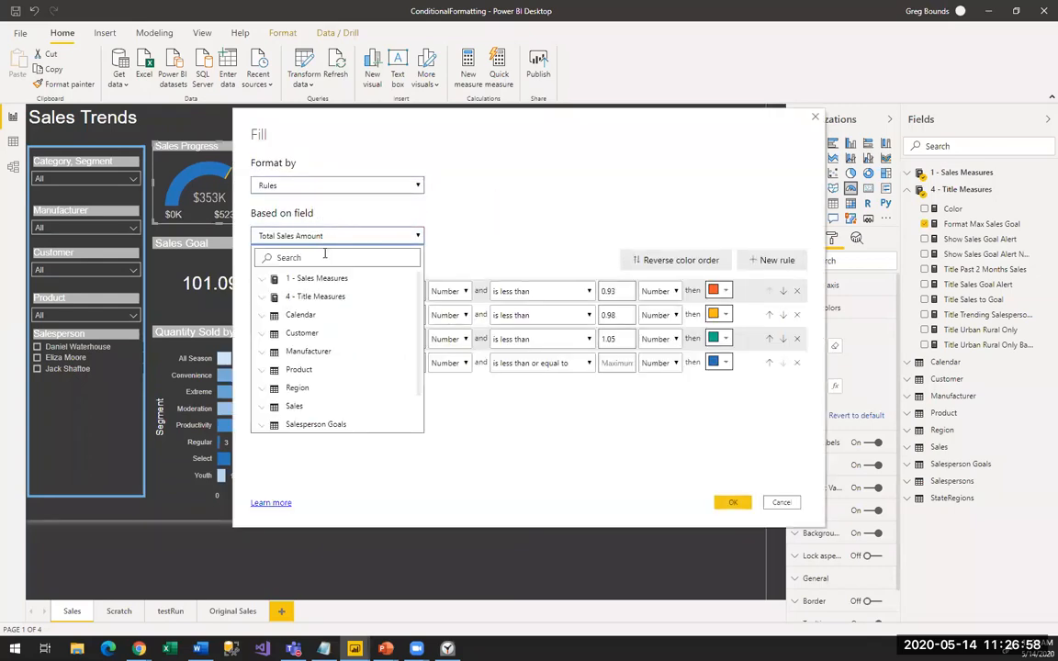
type("sales goal")
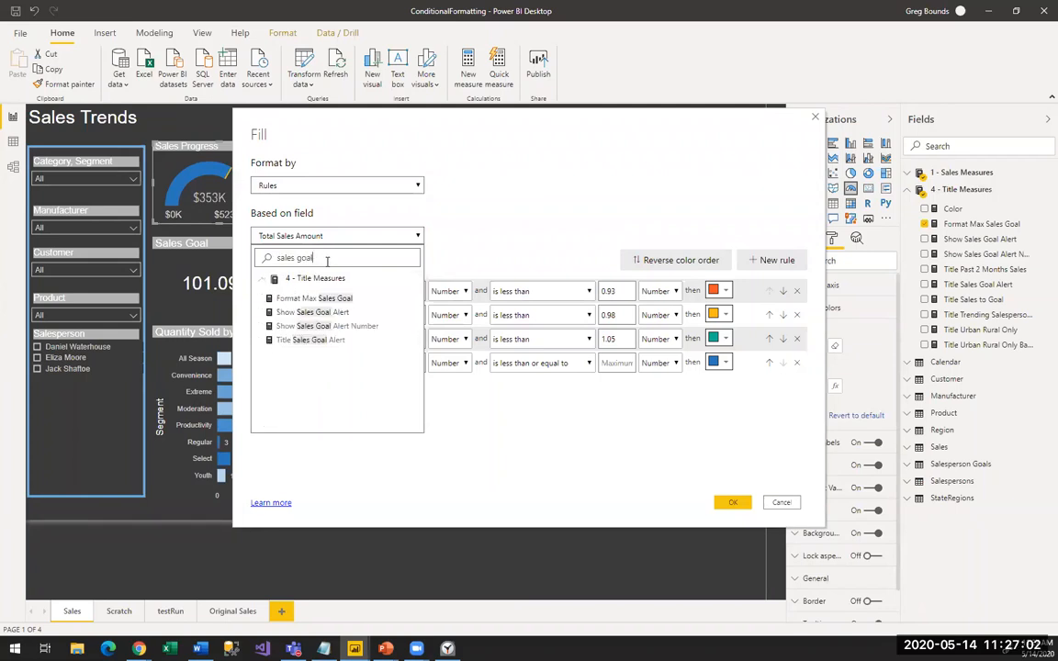
left_click_drag(326, 261, 266, 231)
type("goal")
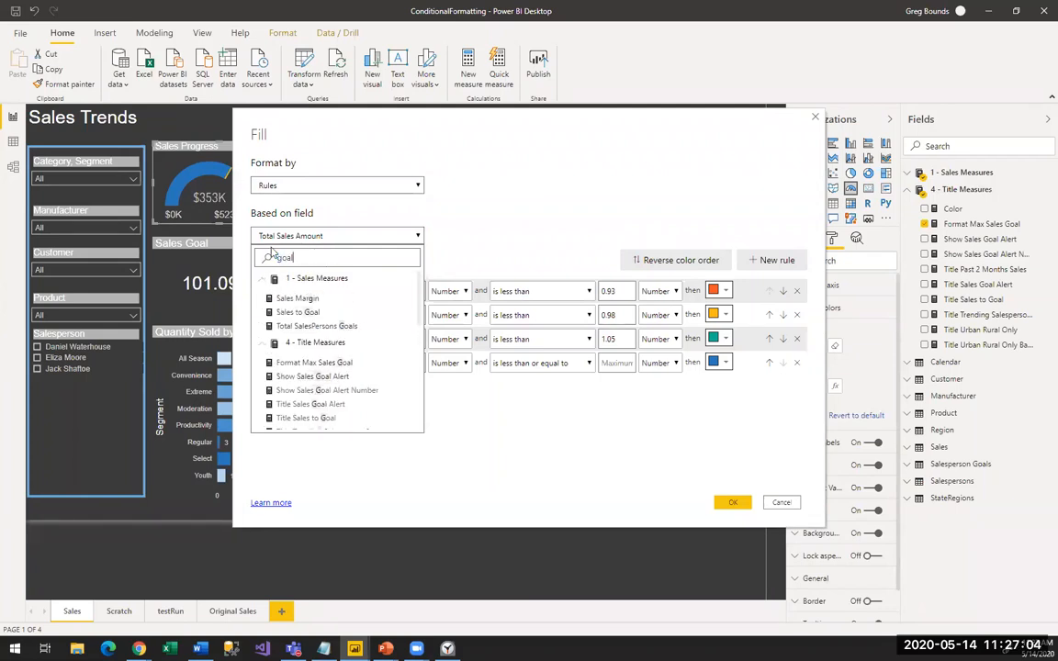
left_click(298, 312)
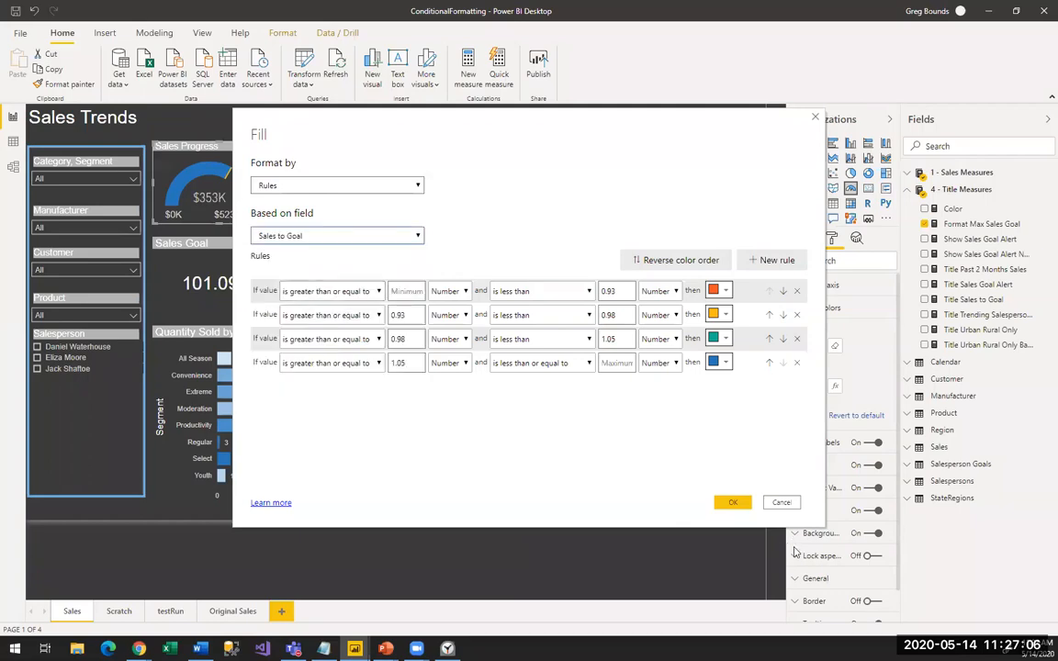
left_click(735, 504)
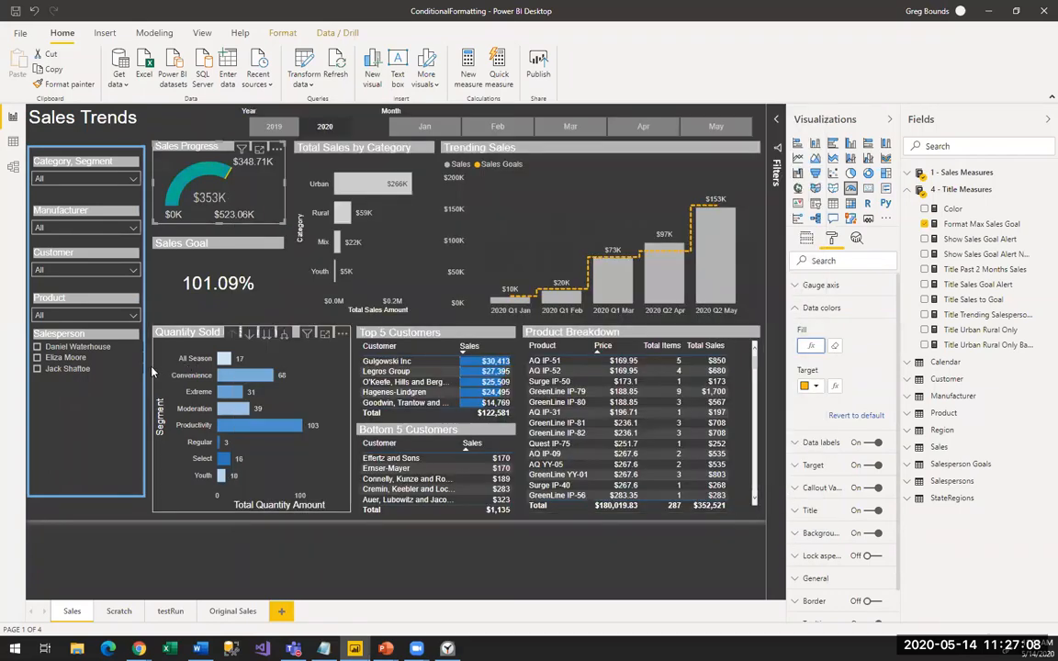
Step: Examine the gauge's fill color while filtering by salesperson and by the May and April columns of Trending Sales, and clear the selections
left_click(74, 357)
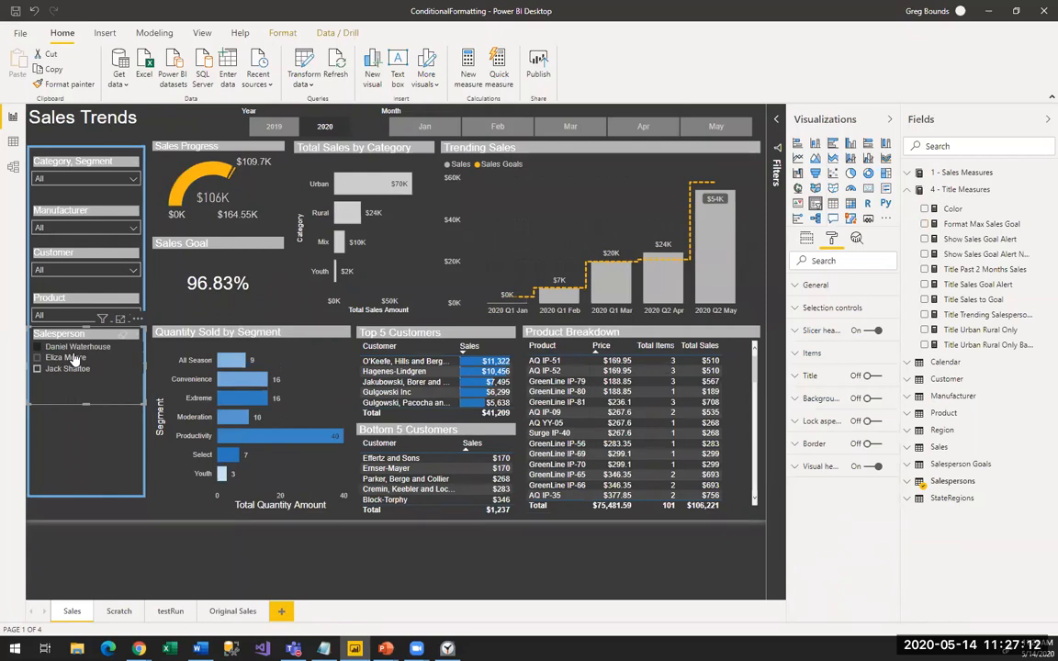
left_click(74, 358)
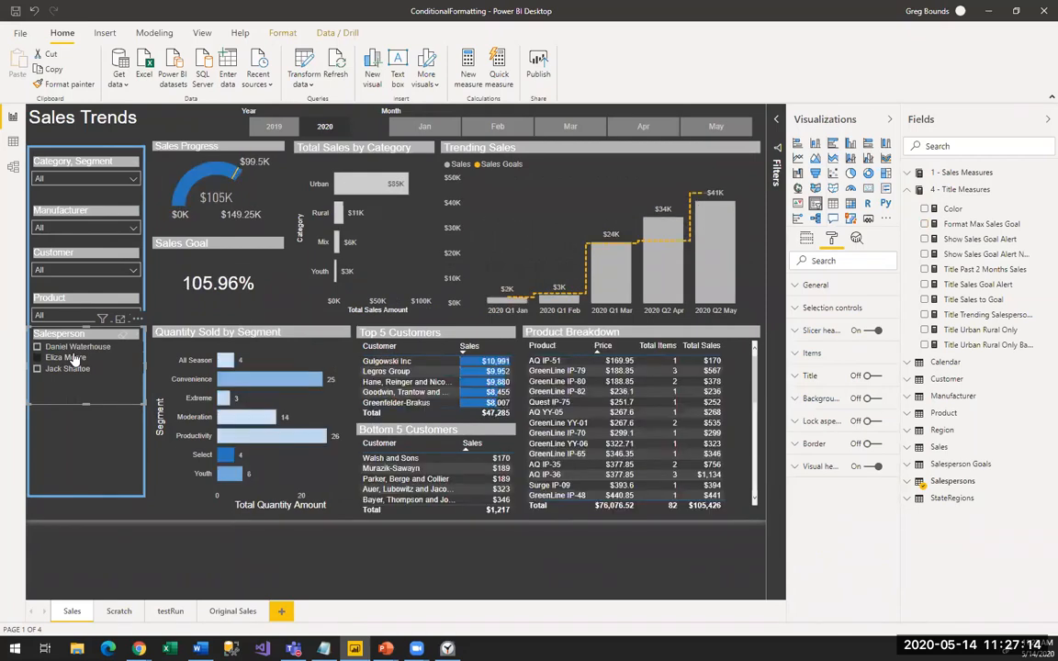
left_click(73, 370)
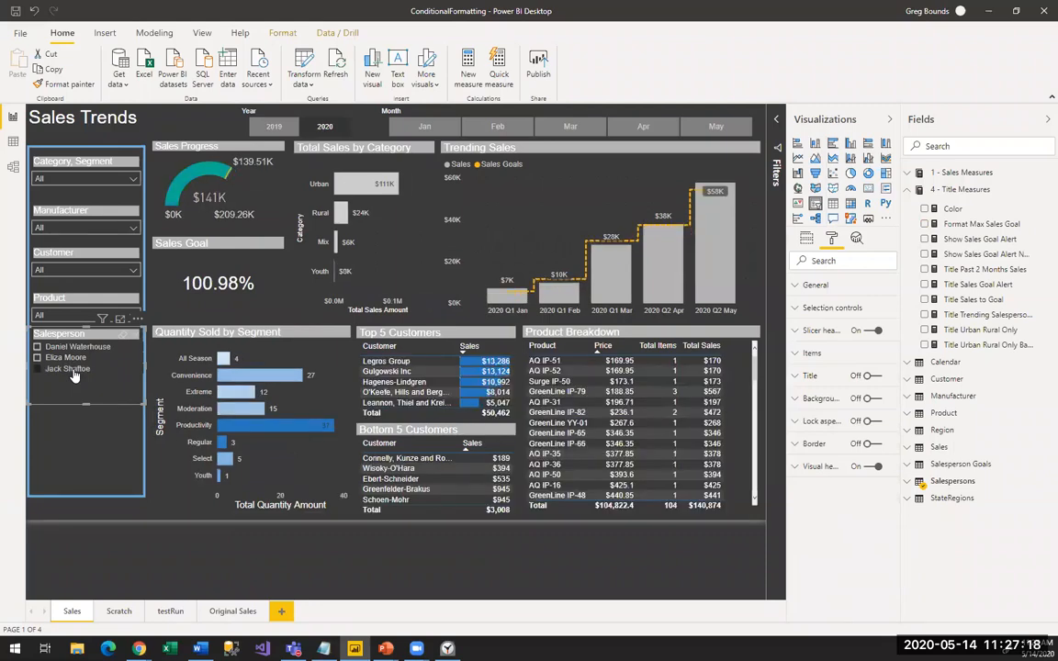
left_click(74, 371)
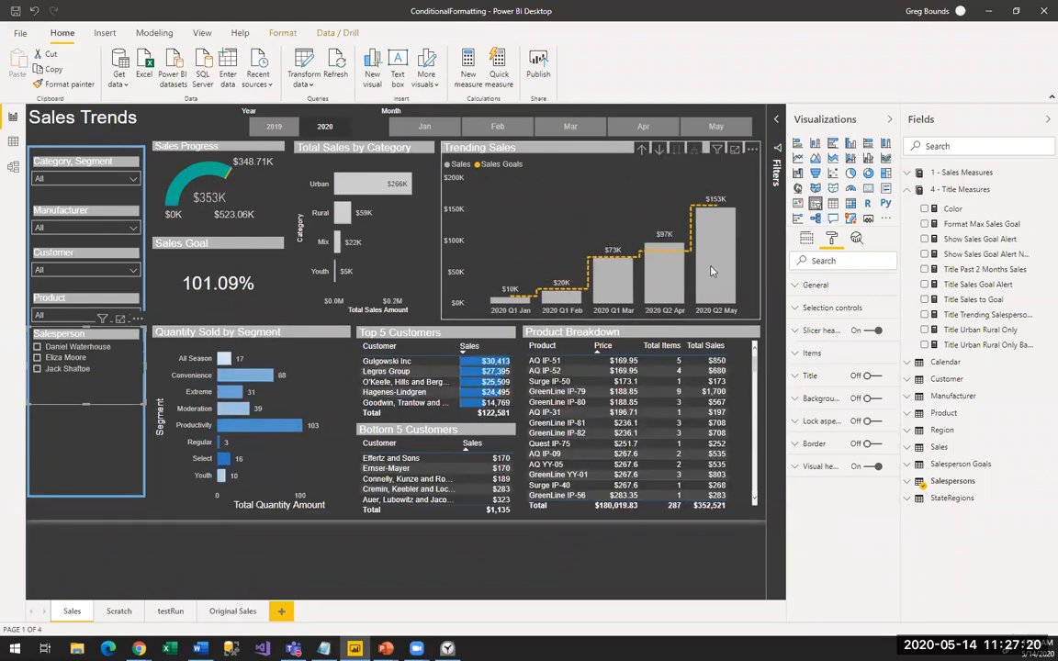
left_click(710, 271)
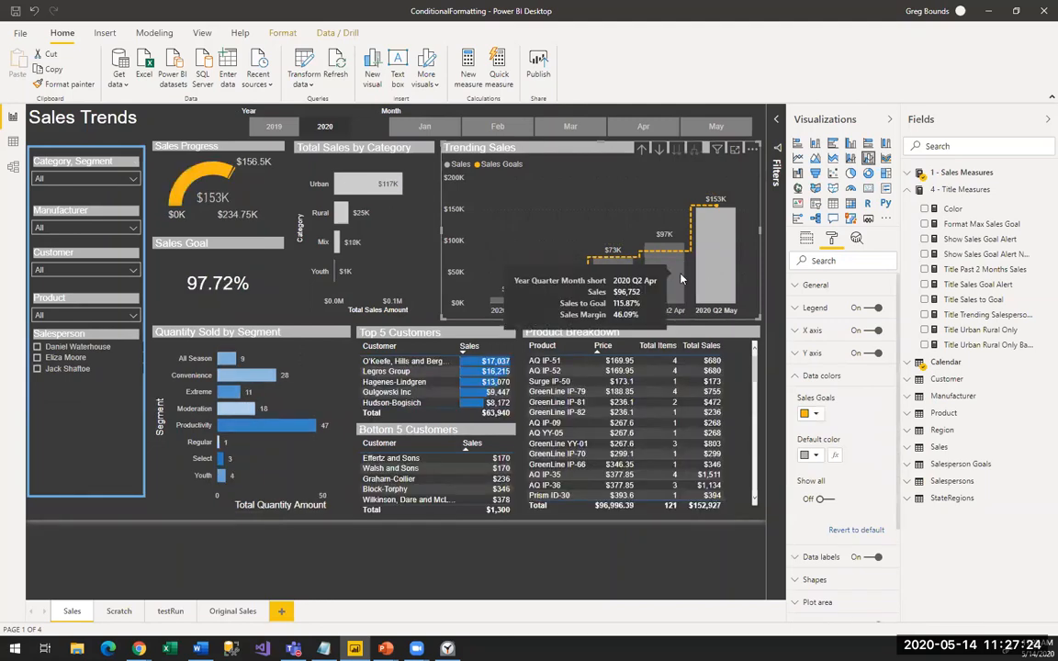
left_click(681, 278)
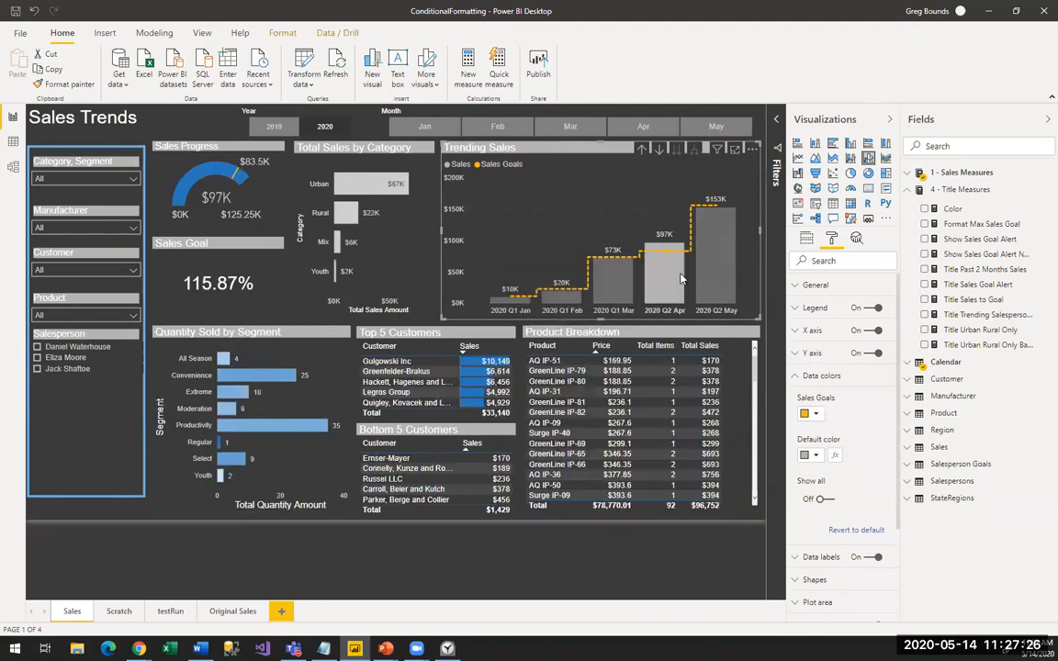
left_click(681, 278)
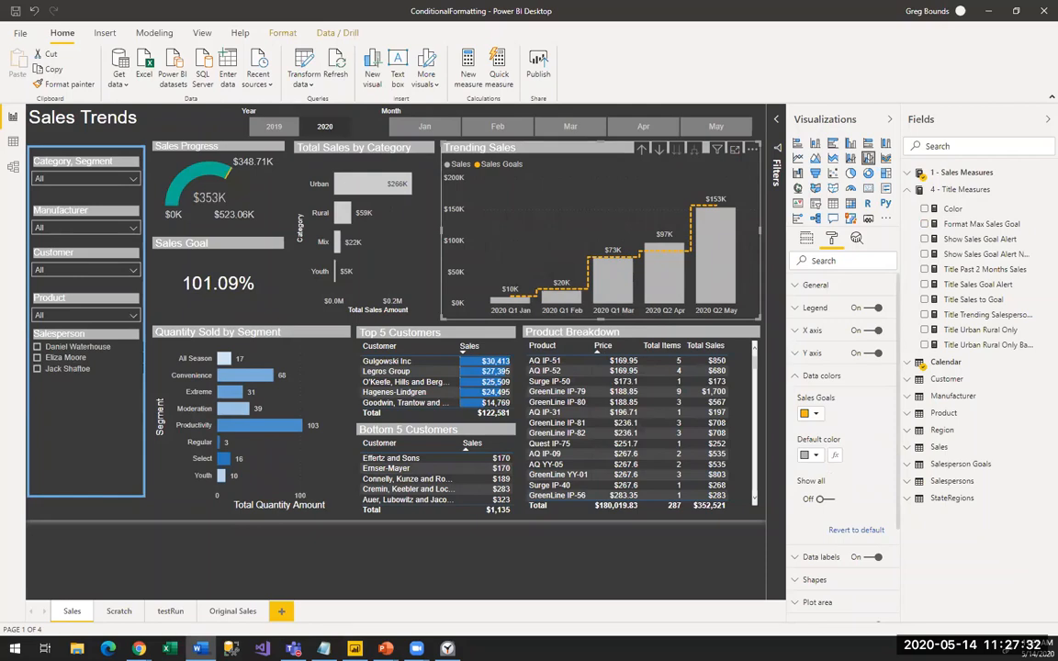
Step: Turn on conditional-formatting icons for the Price column of the Product Breakdown table
left_click(583, 360)
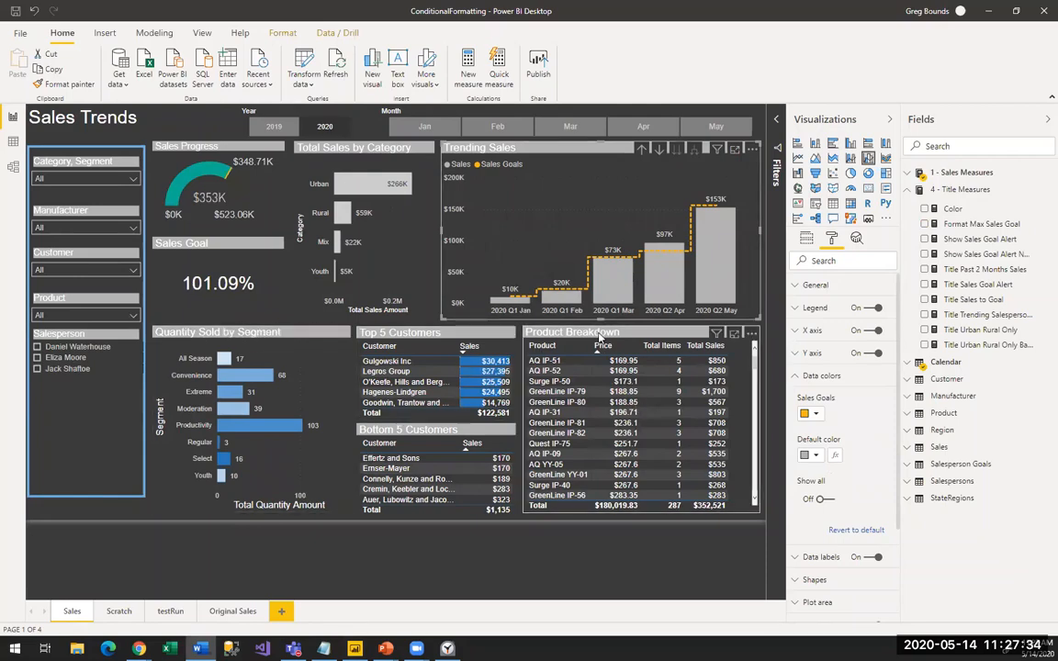
scroll(843, 464, "down", 3)
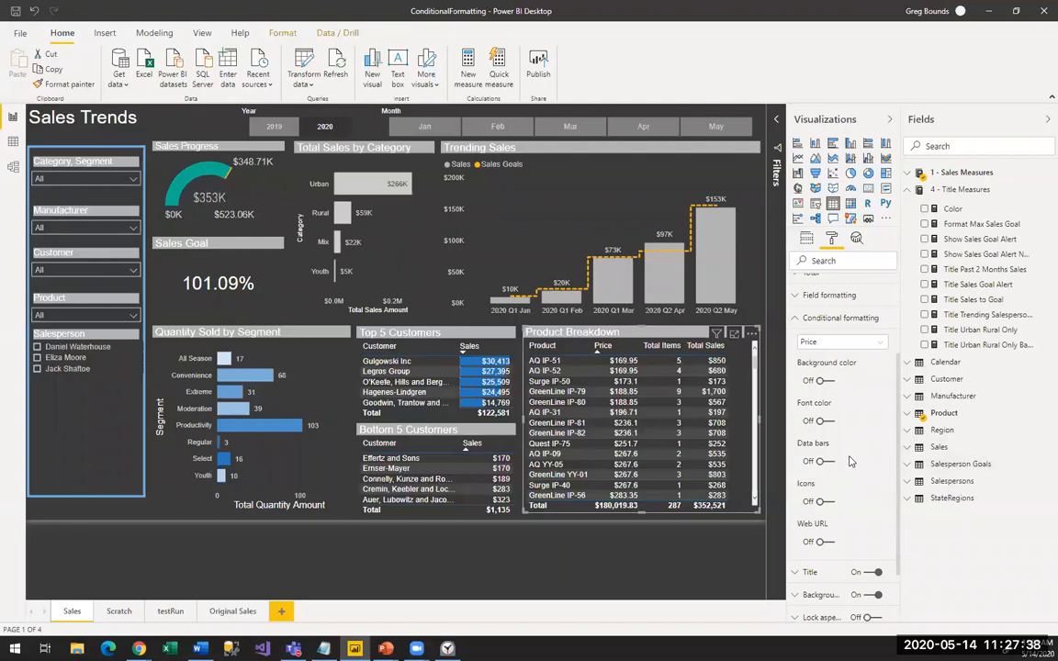
left_click(822, 504)
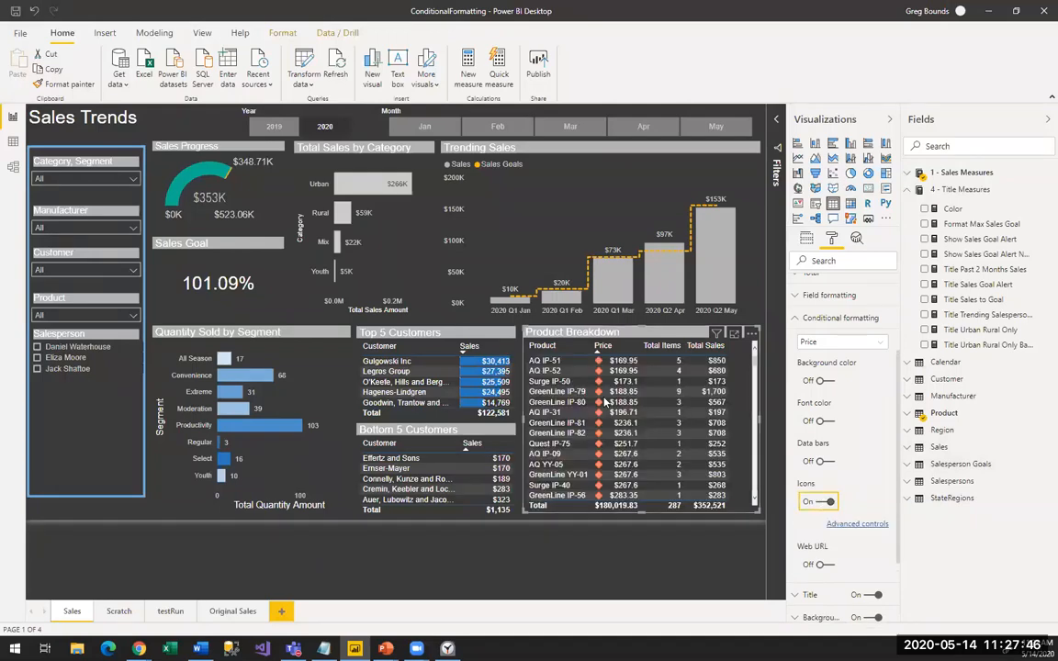
left_click(854, 524)
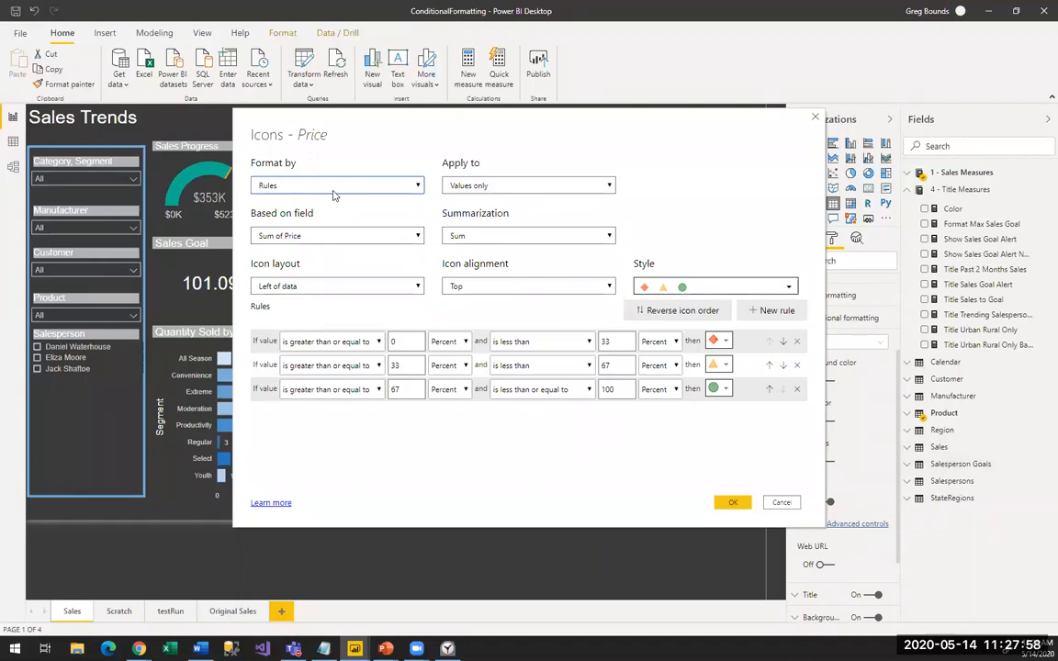
left_click(513, 189)
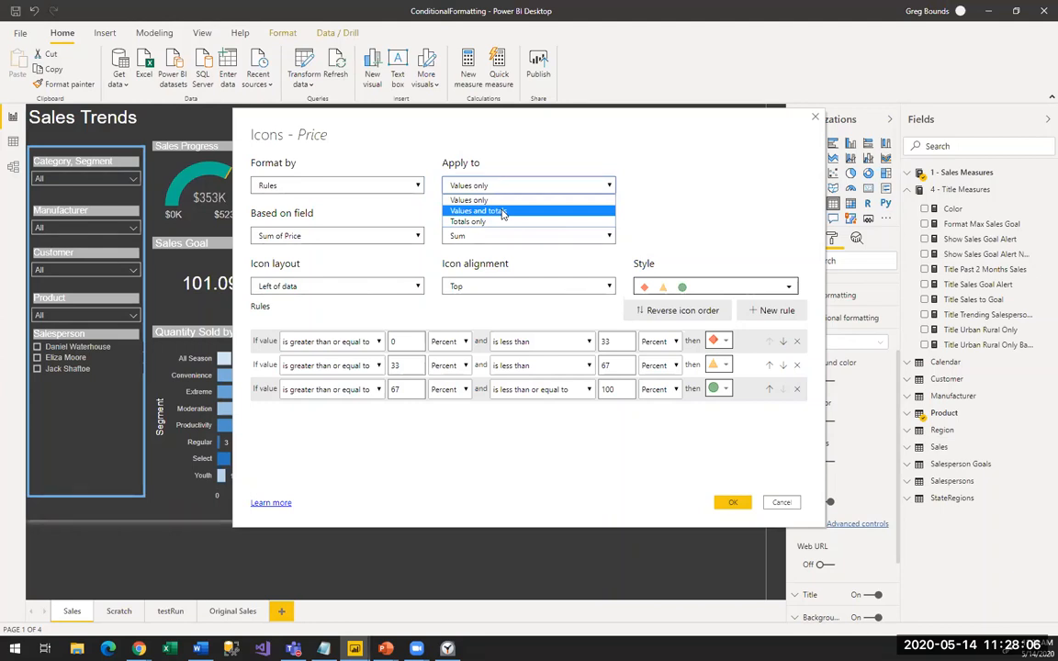
left_click(502, 212)
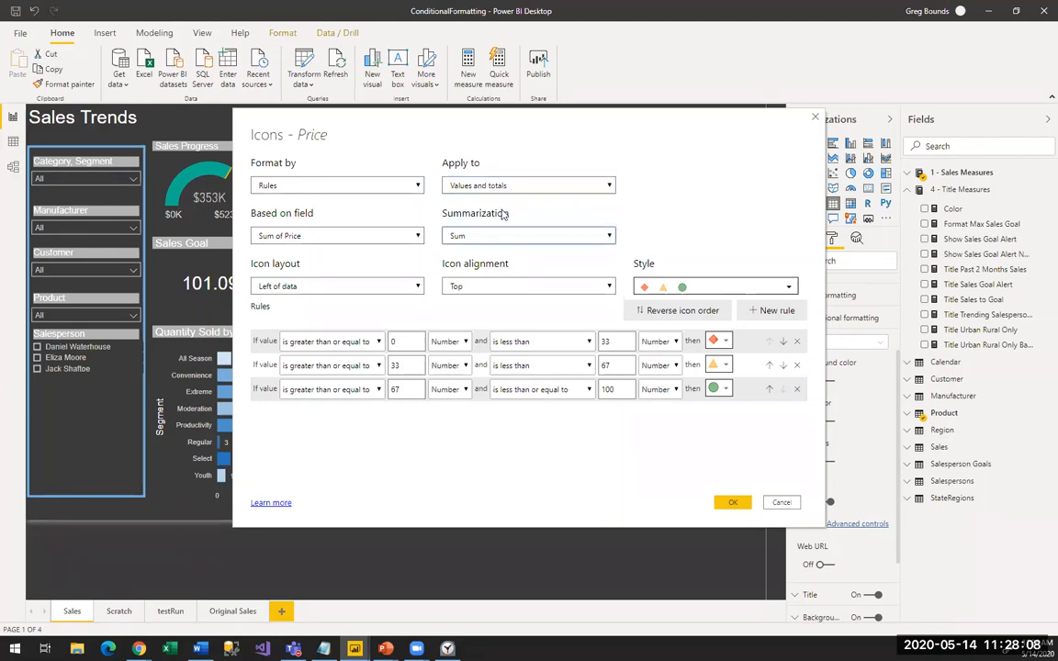
left_click(316, 235)
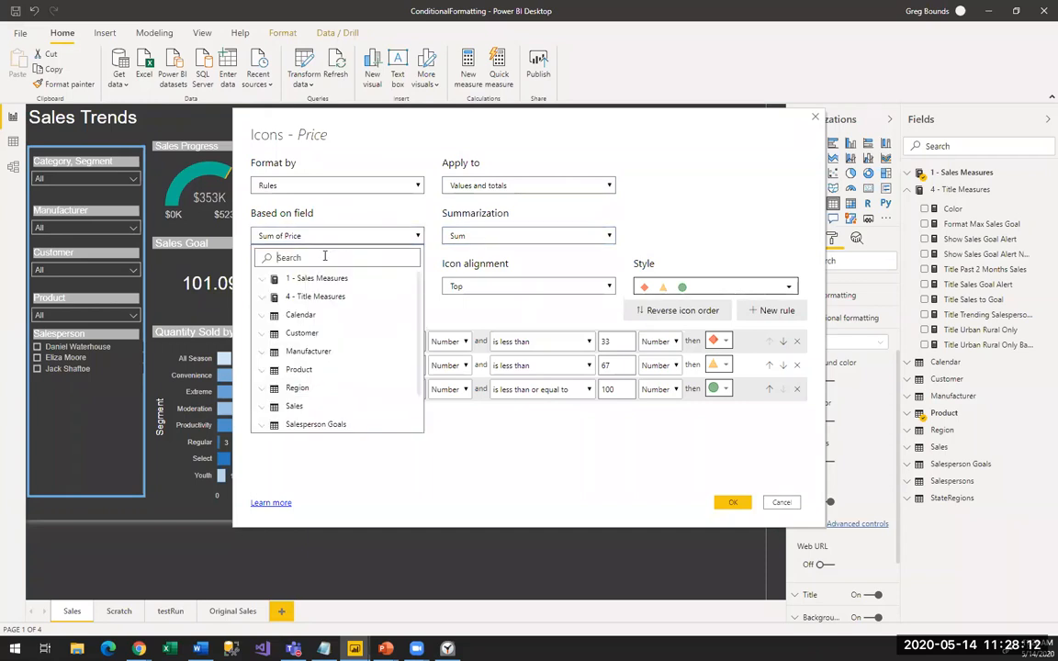
type("sales to")
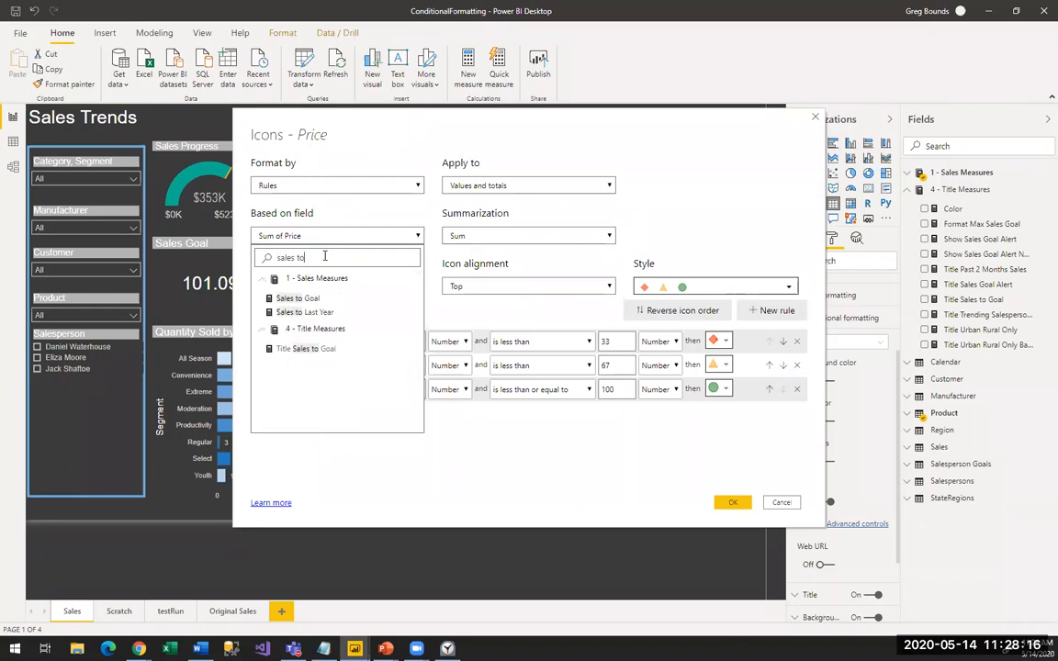
left_click(351, 313)
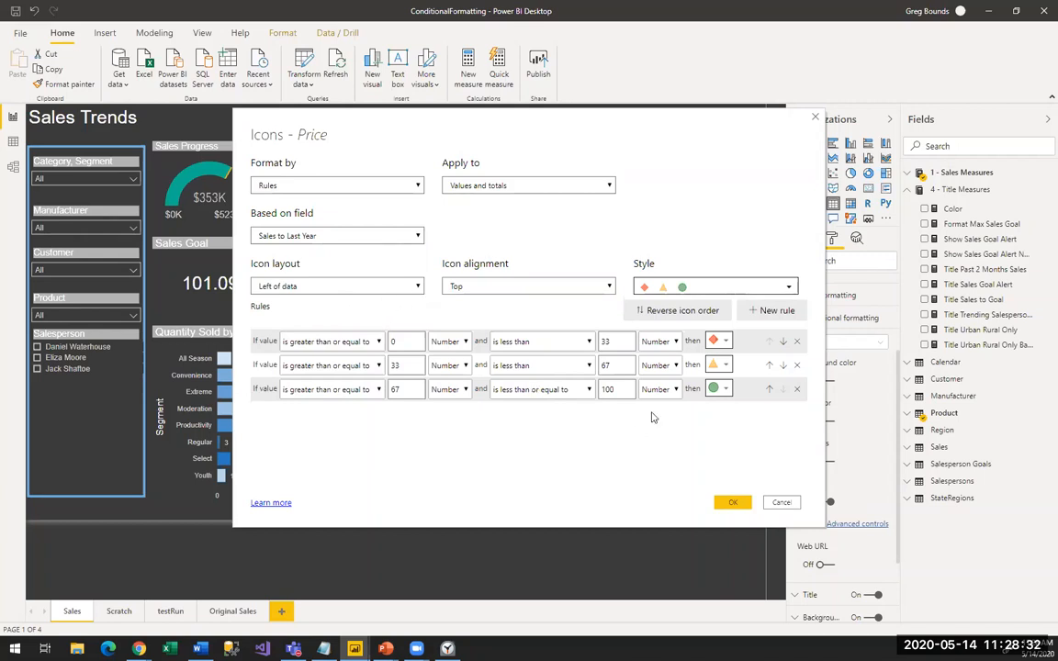
left_click_drag(606, 125, 520, 106)
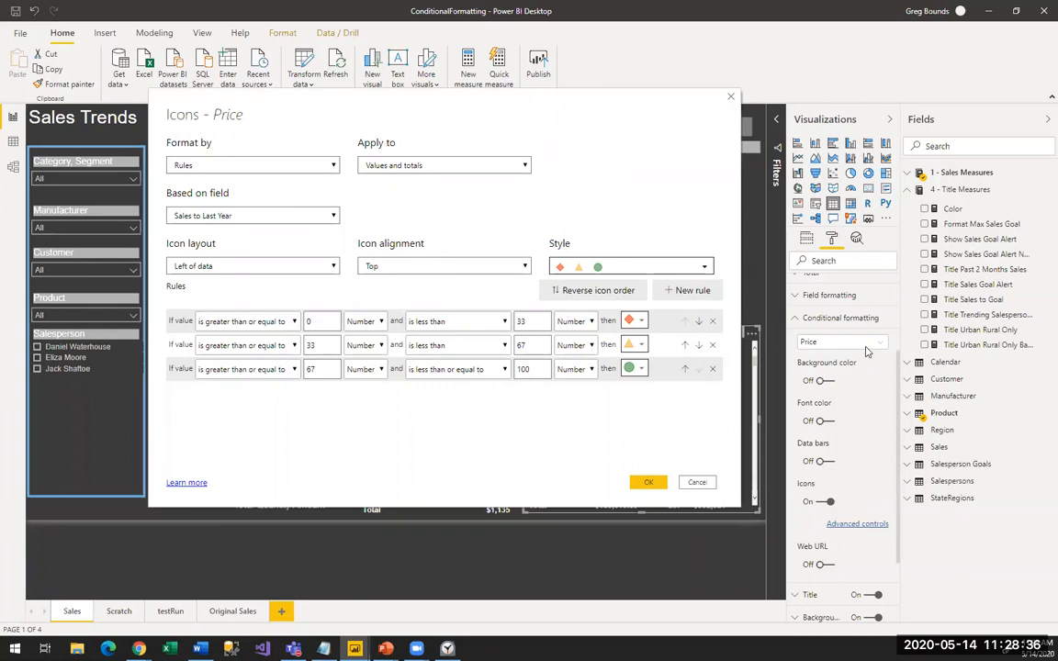
left_click(697, 482)
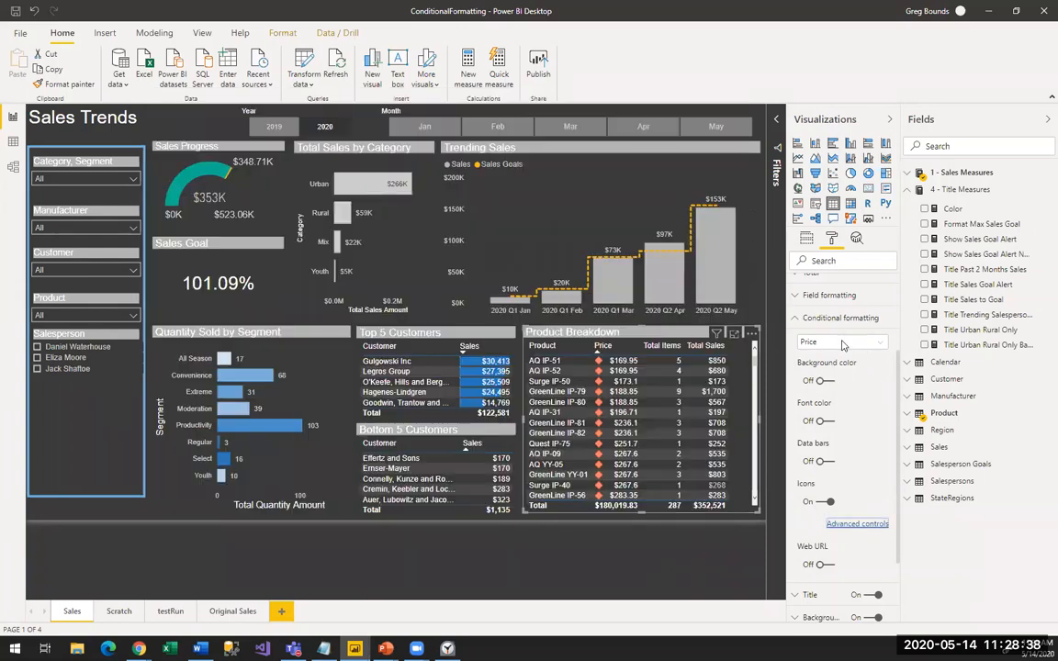
Step: Turn on conditional-formatting icons for the Product column of the Product Breakdown table and apply them to values and totals
left_click(843, 344)
left_click(831, 350)
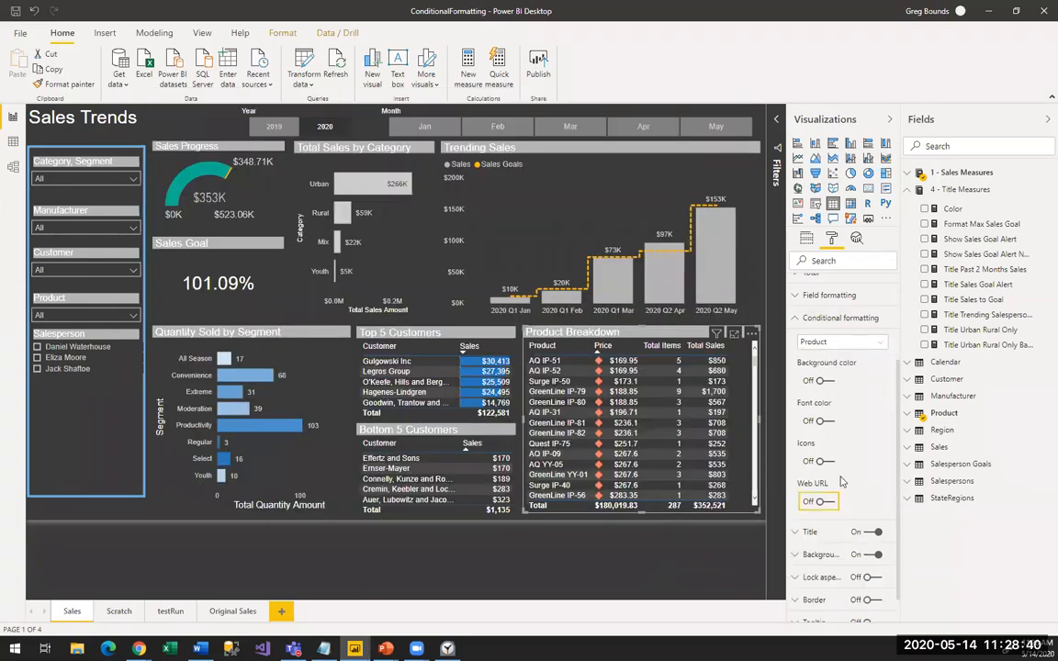
left_click(820, 461)
left_click(821, 479)
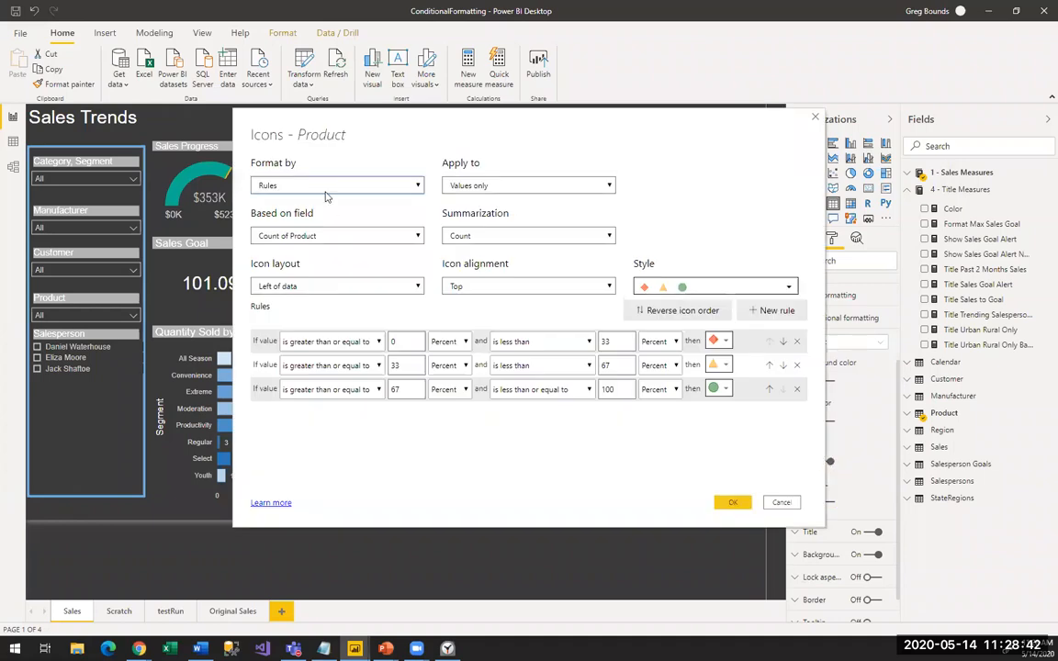
left_click(480, 186)
left_click(444, 210)
Step: Base the Product icon rules on the Sales to Last Year measure
left_click(333, 236)
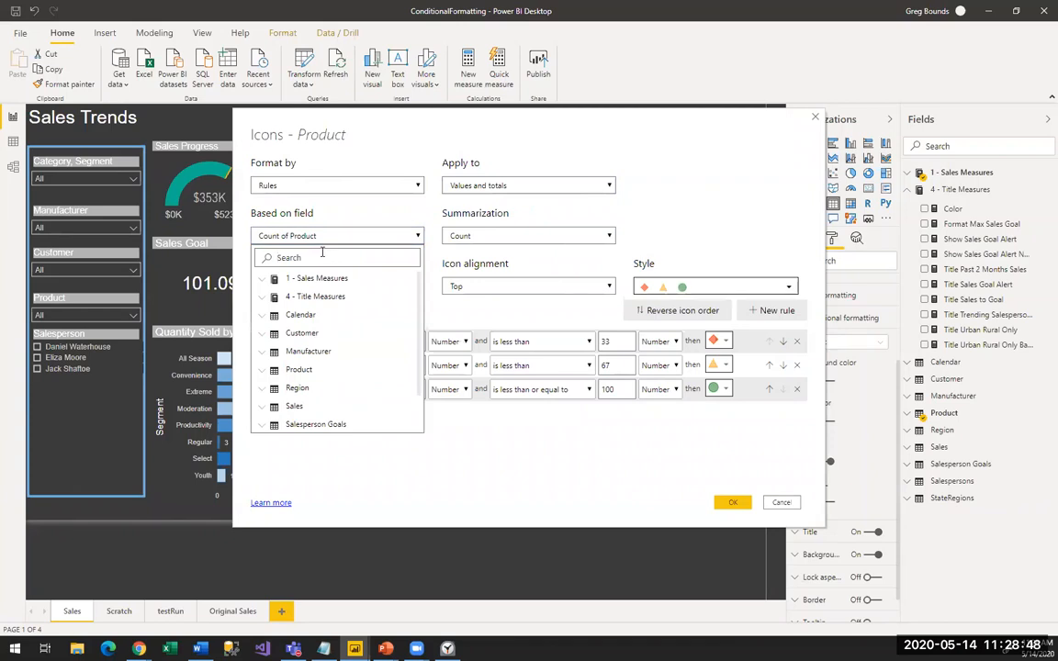
type("sa")
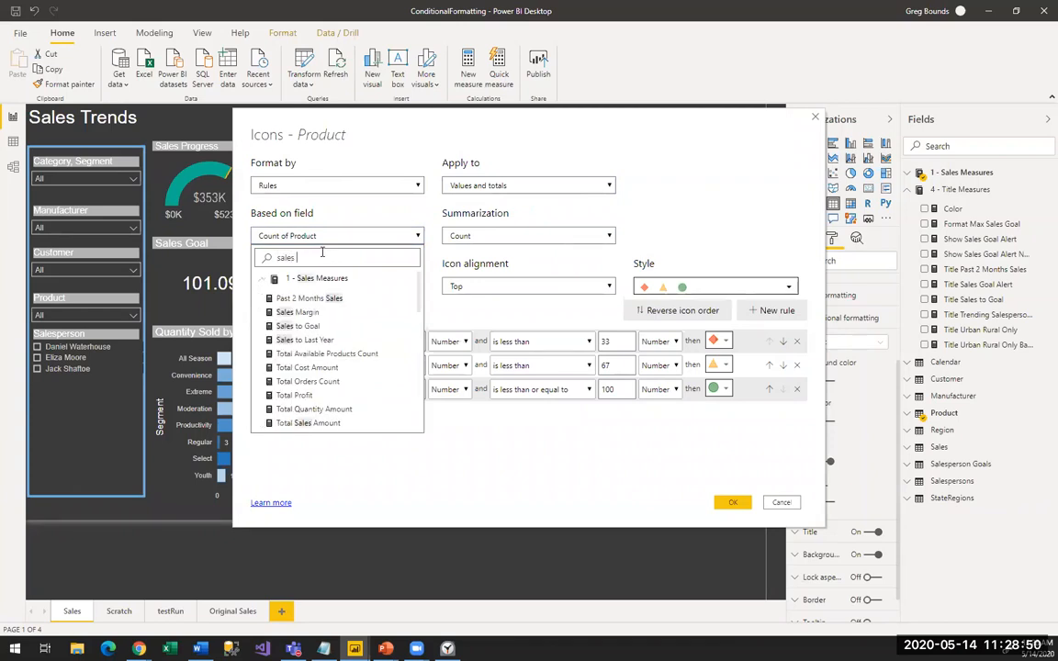
type("les")
key("ctrl+a")
type("previ")
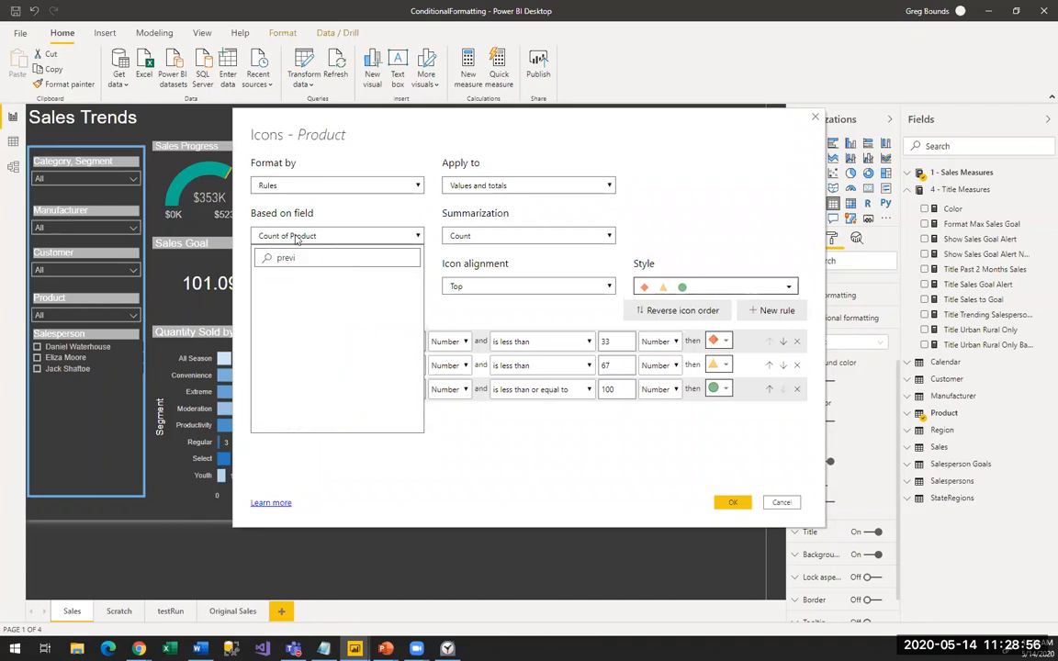
key("BackSpace")
key("BackSpace")
key("BackSpace")
type("last")
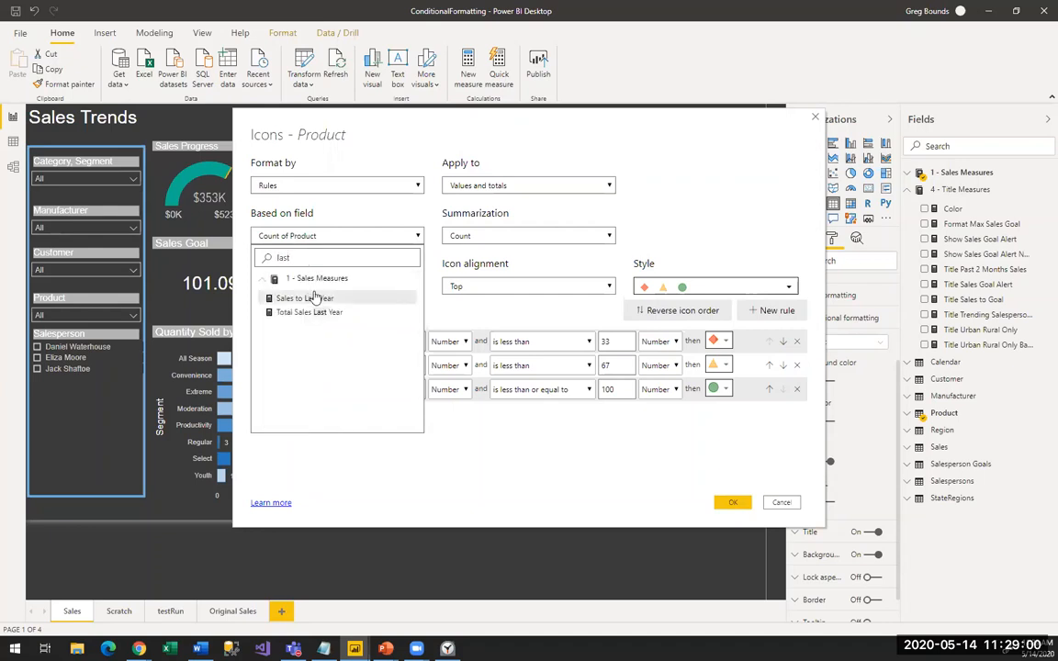
left_click(312, 299)
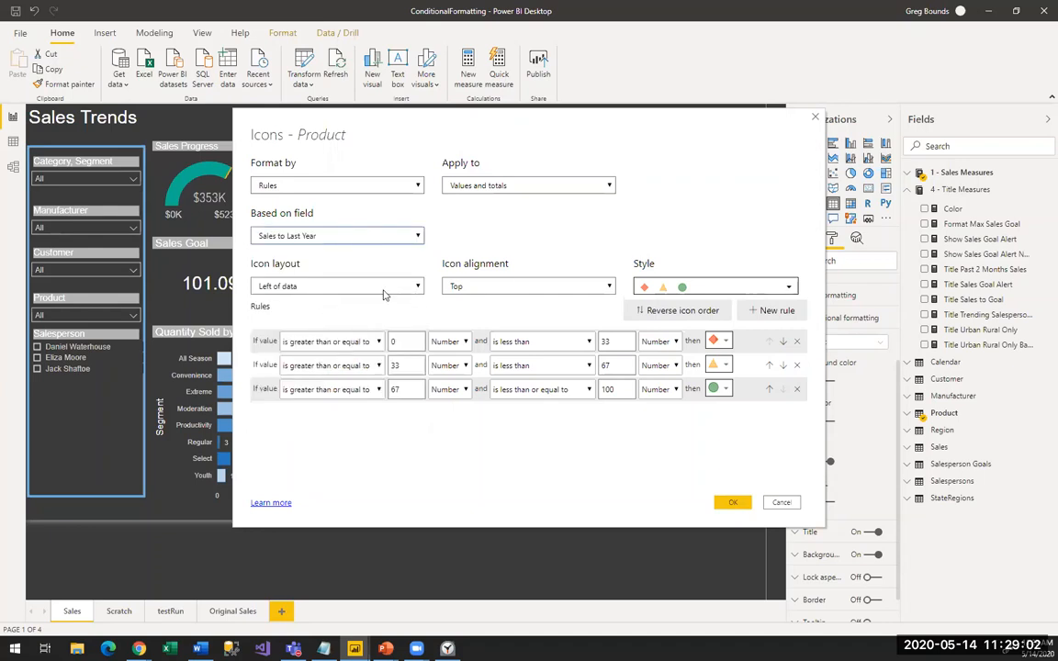
Step: Place the Product icons right of the data and use the red, yellow and green arrow style
left_click(348, 286)
left_click(355, 323)
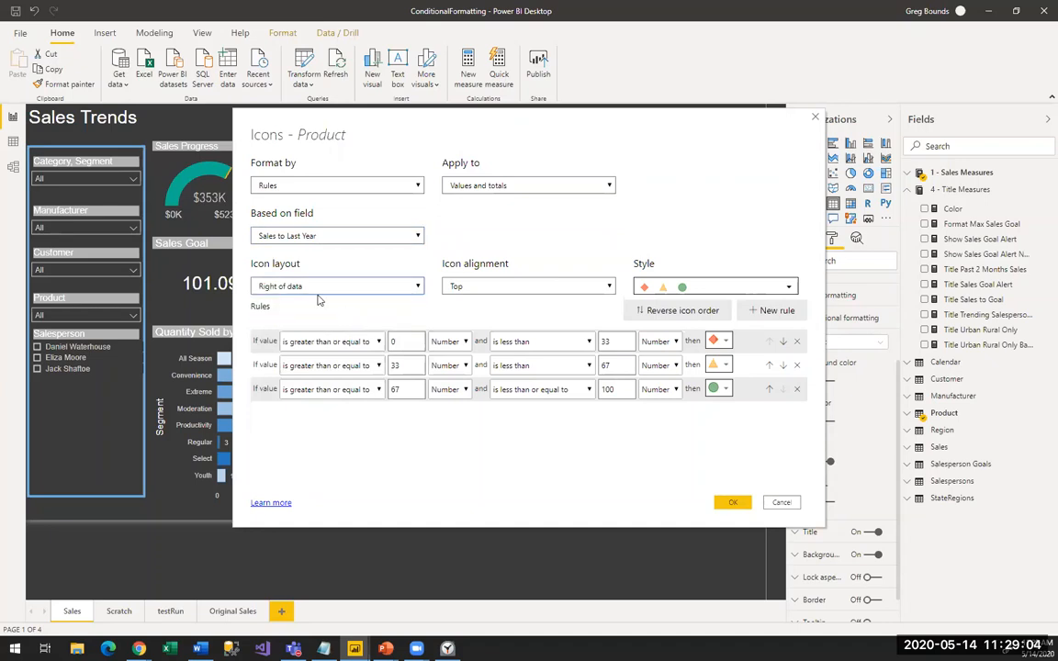
left_click(677, 289)
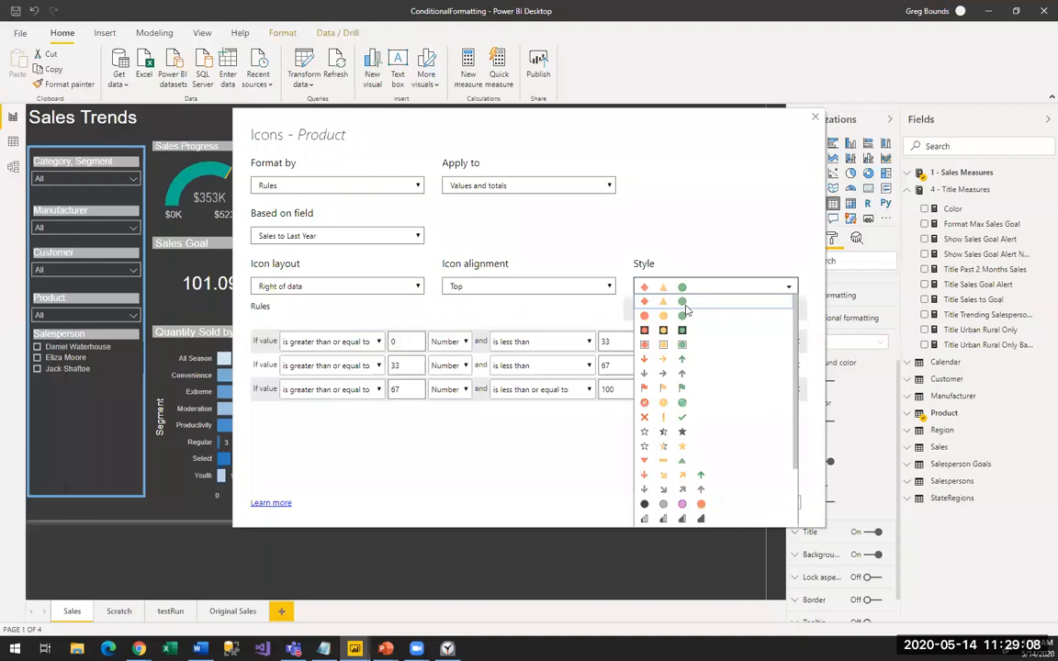
left_click(677, 360)
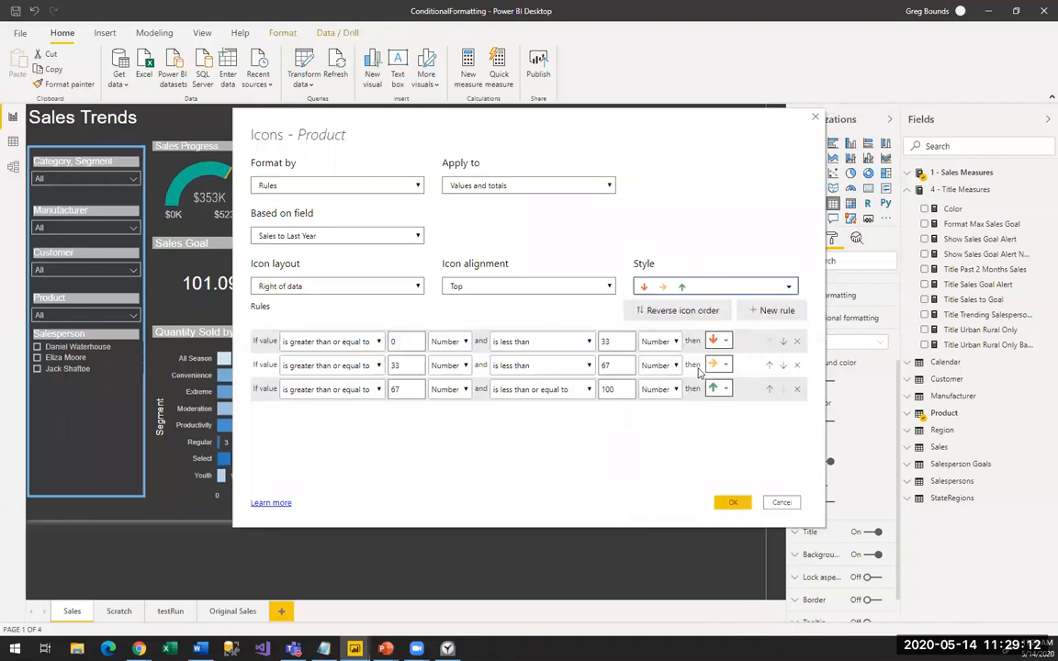
Step: Set the red down-arrow rule to cover values from the minimum to less than 0
double_click(404, 341)
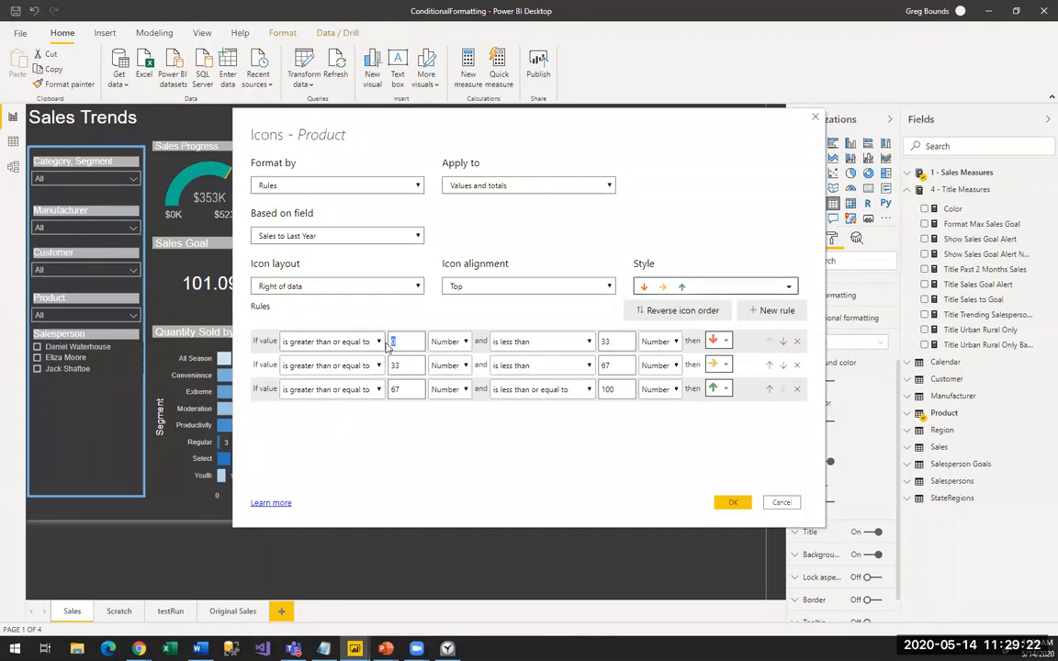
key("BackSpace")
double_click(608, 340)
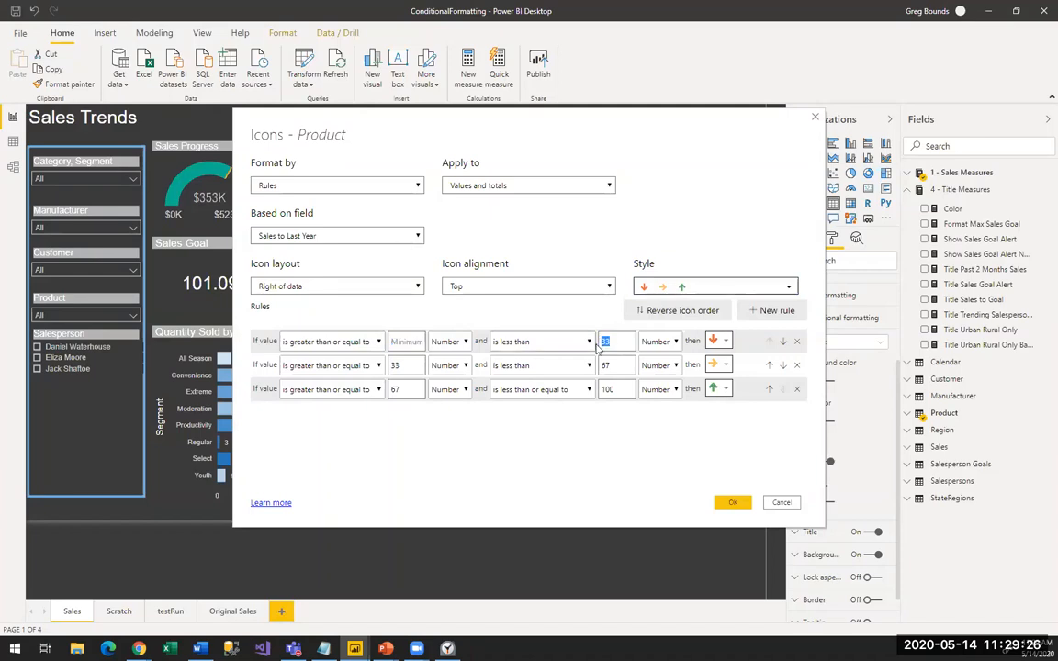
type("0")
Step: Set the yellow sideways-arrow rule to apply when the value is exactly the number 0
left_click(344, 365)
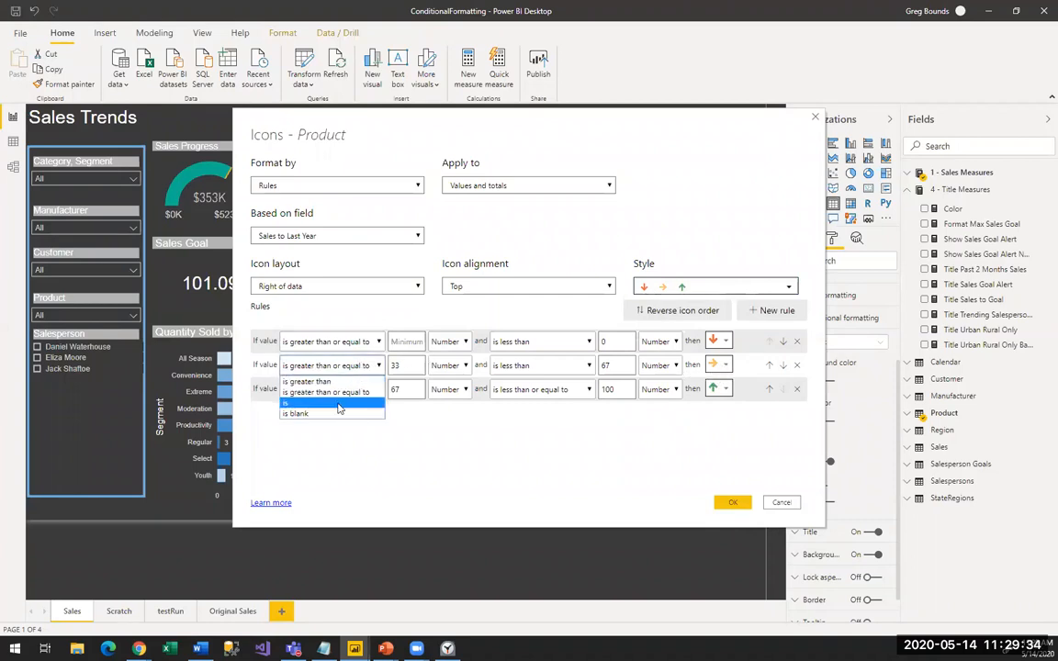
left_click(338, 407)
key("Tab")
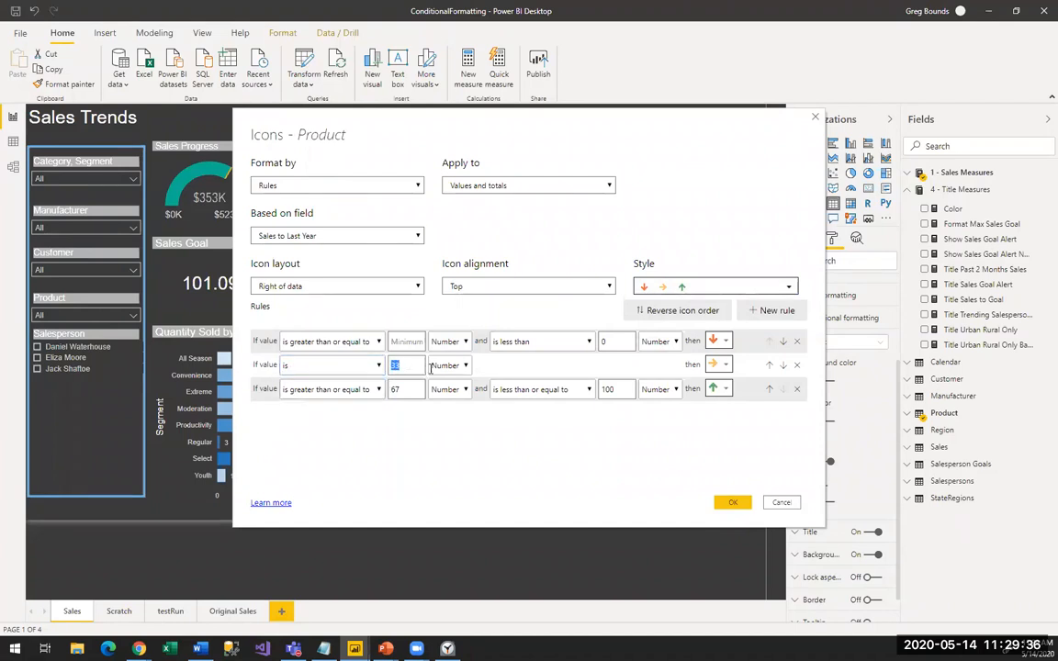
type("0")
left_click(296, 364)
left_click(331, 404)
Step: Set the green up-arrow rule to values greater than 0 up to the maximum, and apply the Product icon rules
left_click(372, 390)
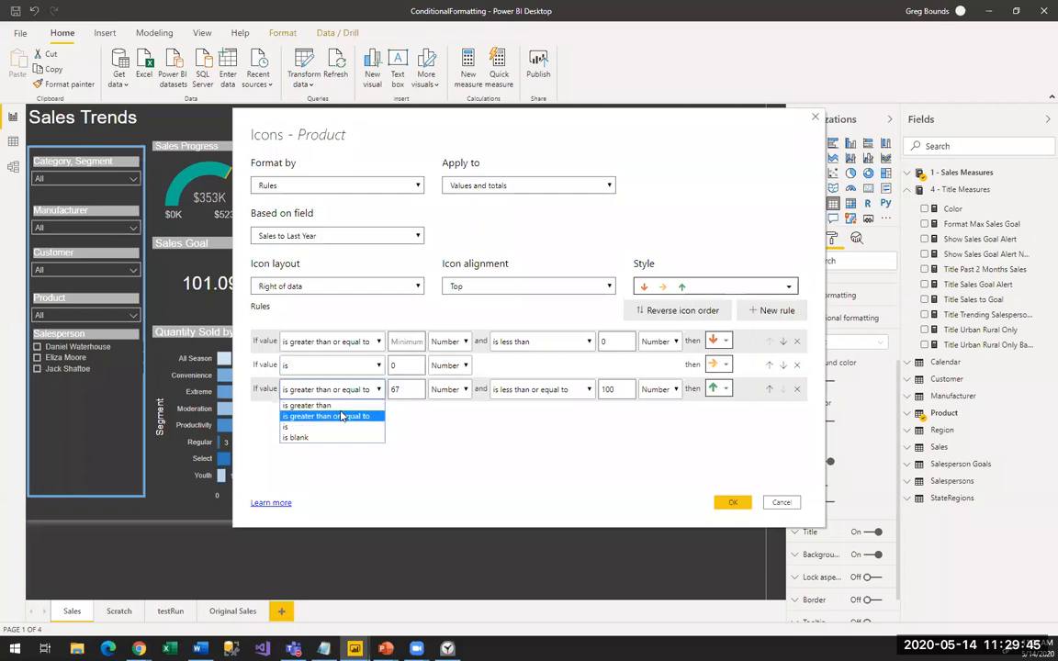
left_click(335, 405)
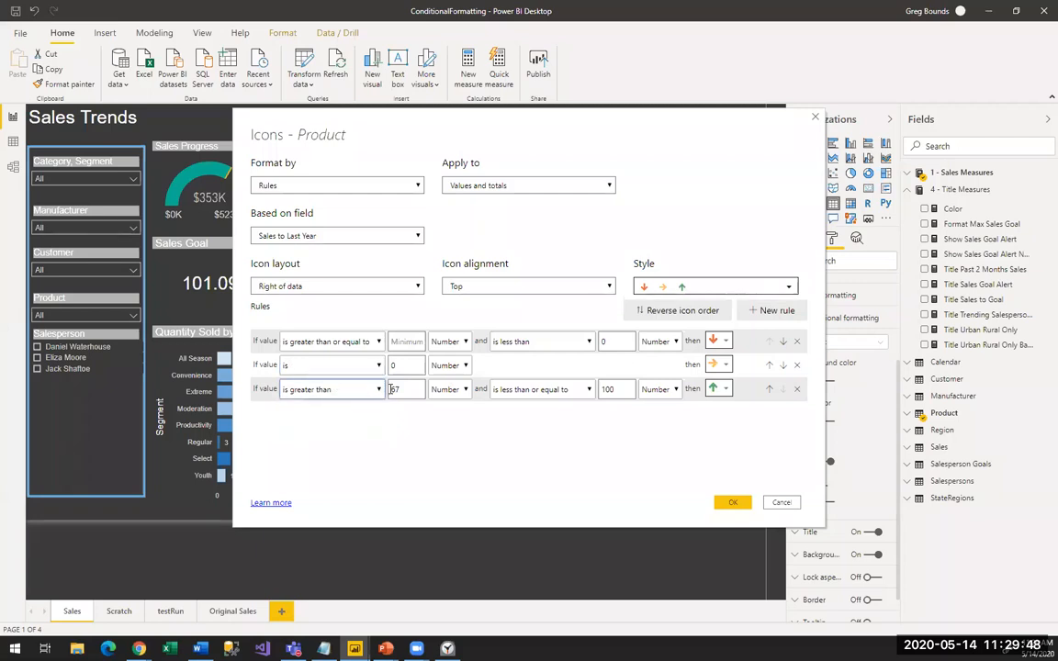
double_click(400, 389)
type("0")
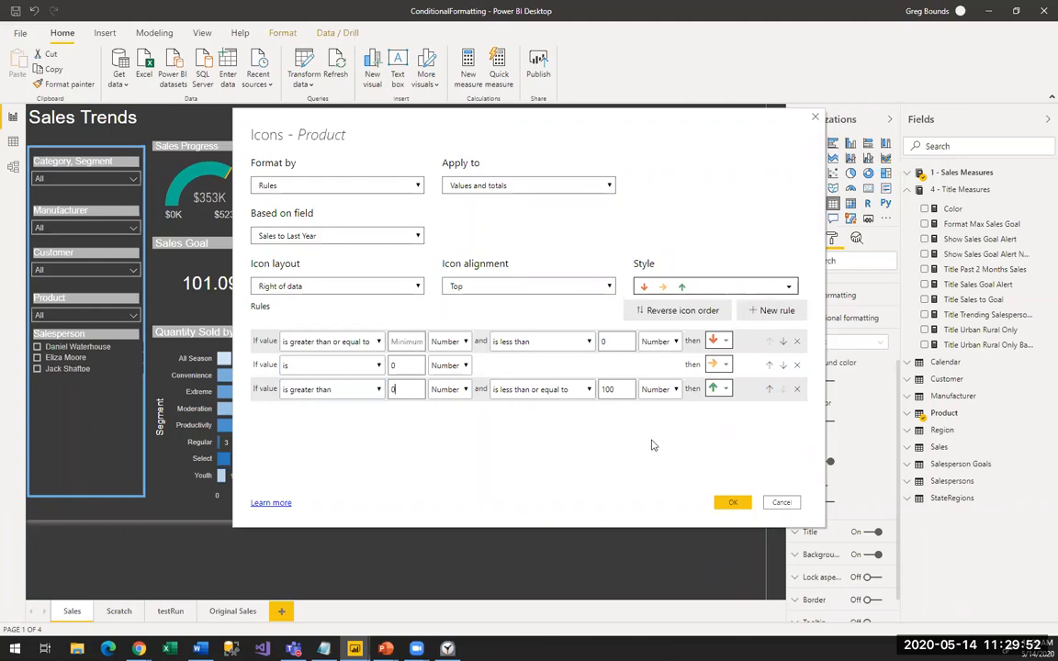
double_click(623, 393)
key("BackSpace")
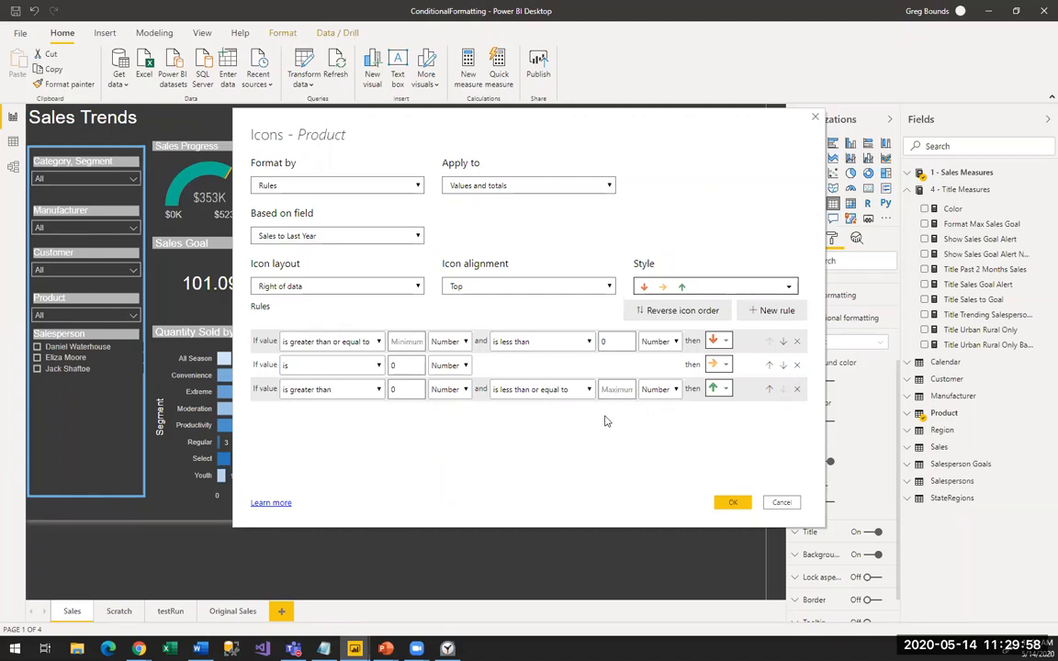
left_click(722, 366)
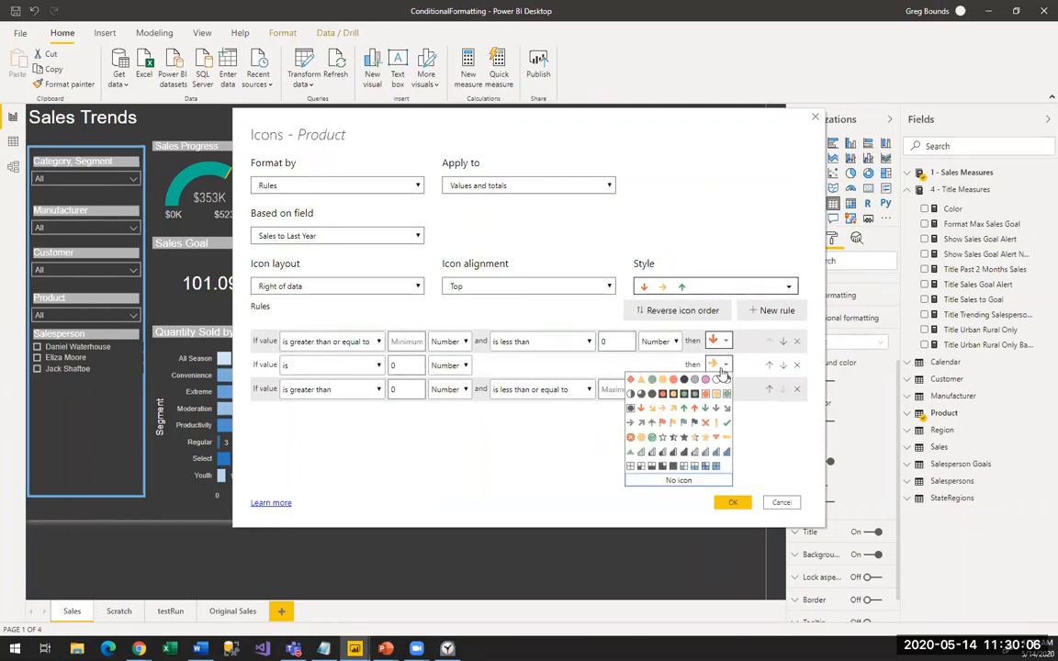
left_click(574, 363)
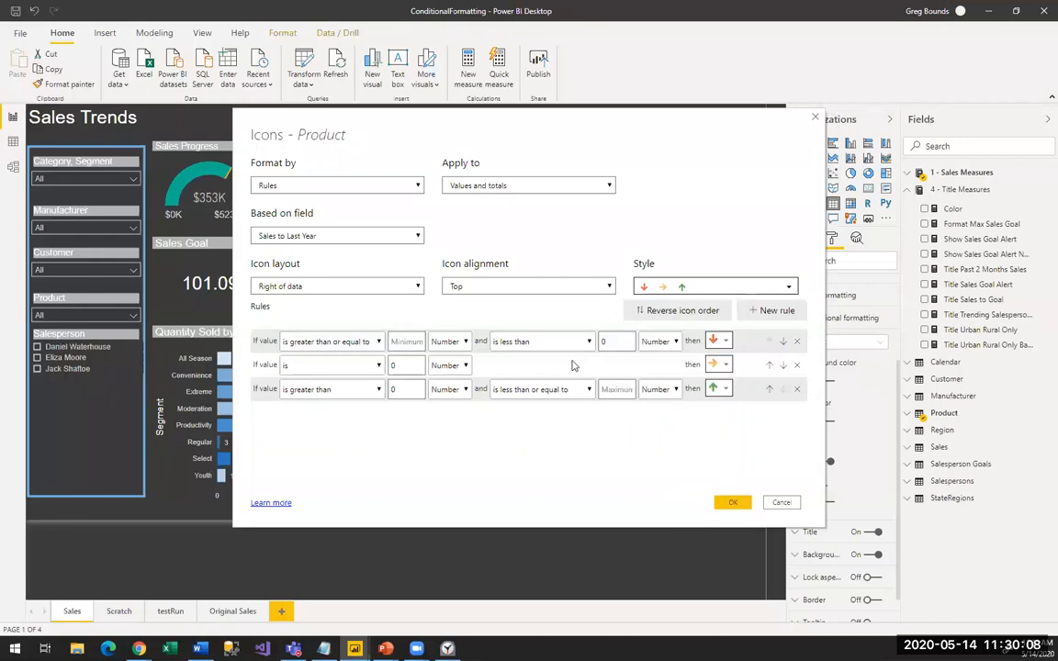
left_click(734, 503)
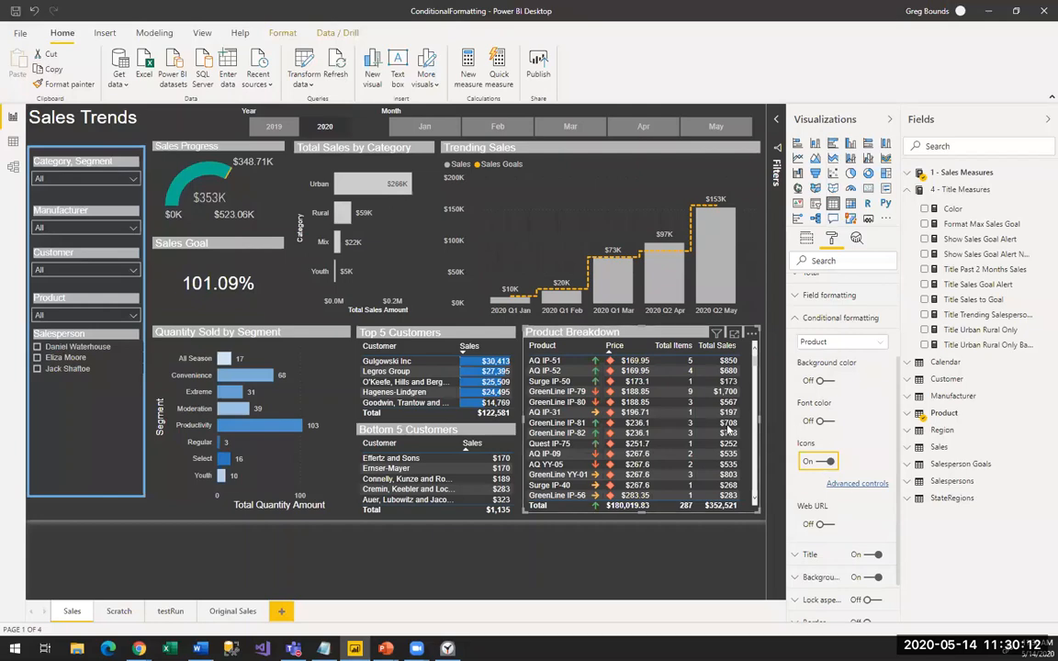
Step: Turn off the conditional-formatting icons for the Price column
left_click(837, 342)
left_click(845, 371)
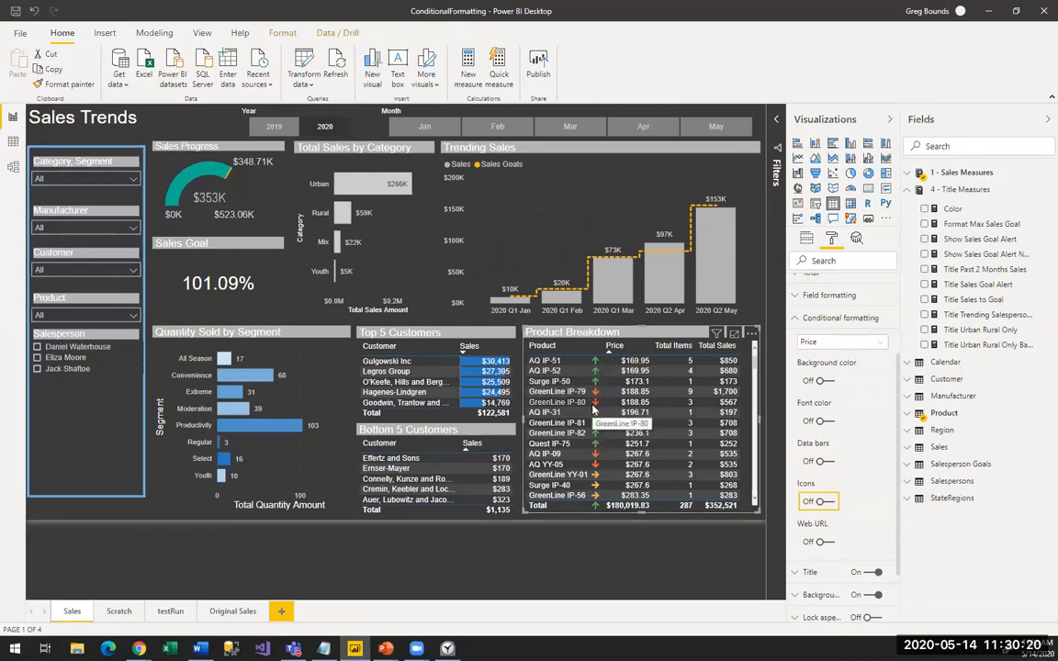
Step: Examine the arrow icons throughout the Product Breakdown table, and filter the page by the Convenience segment
scroll(592, 418, "down", 6)
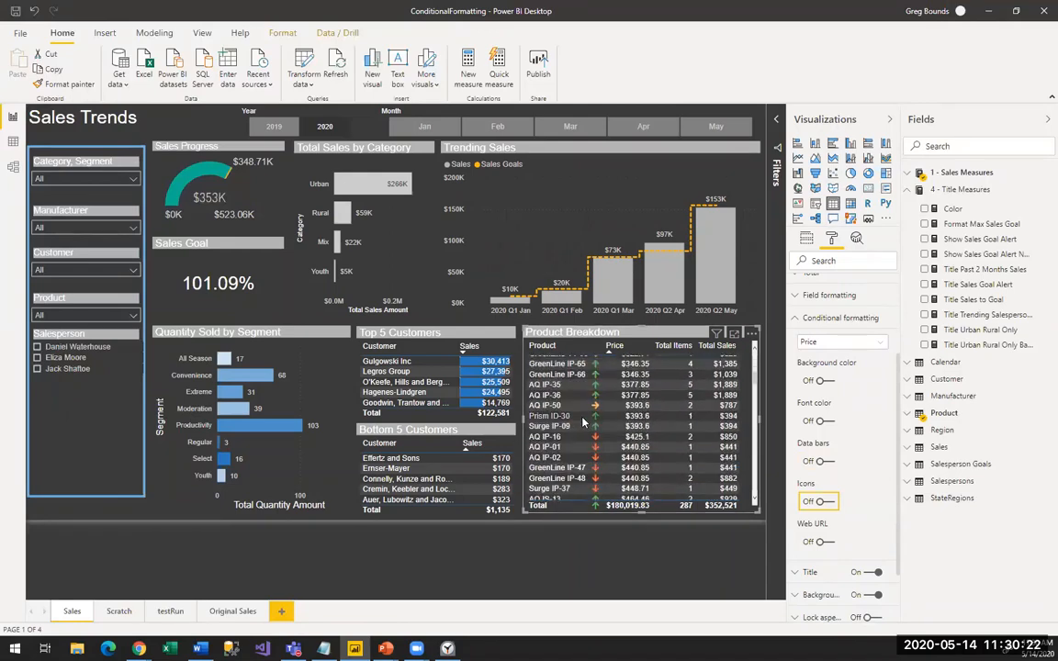
scroll(574, 429, "down", 4)
scroll(567, 429, "down", 3)
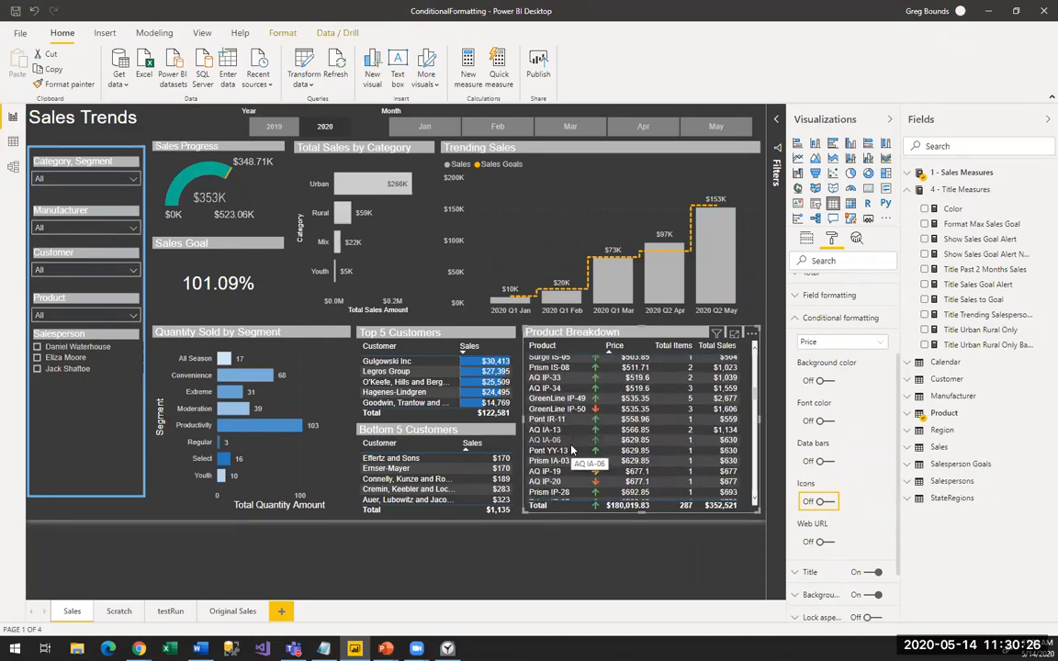
scroll(571, 449, "down", 5)
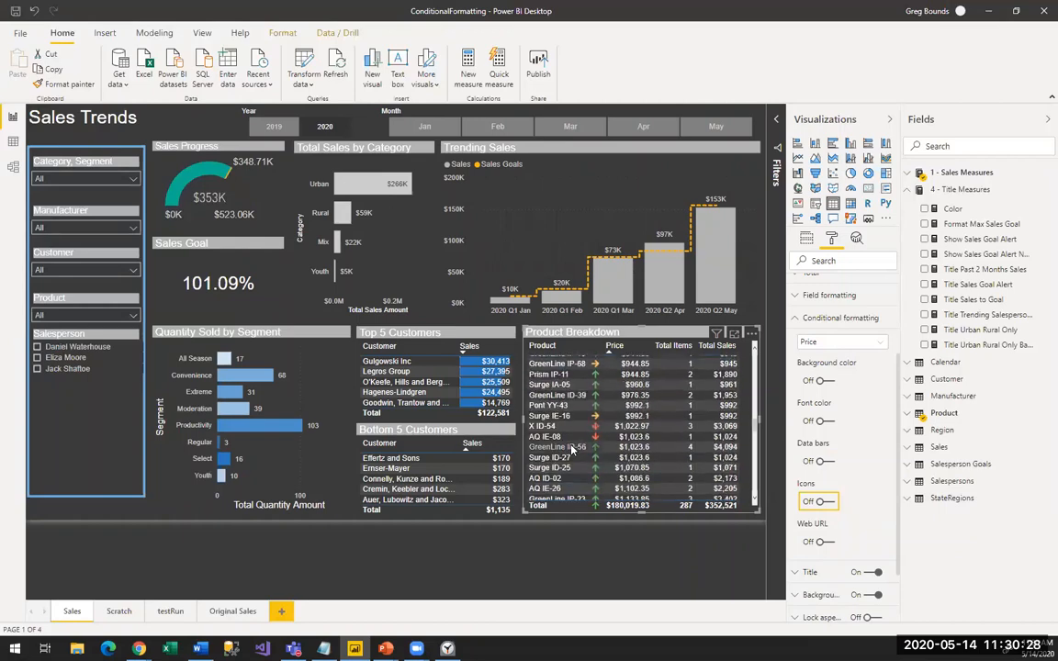
scroll(571, 441, "up", 15)
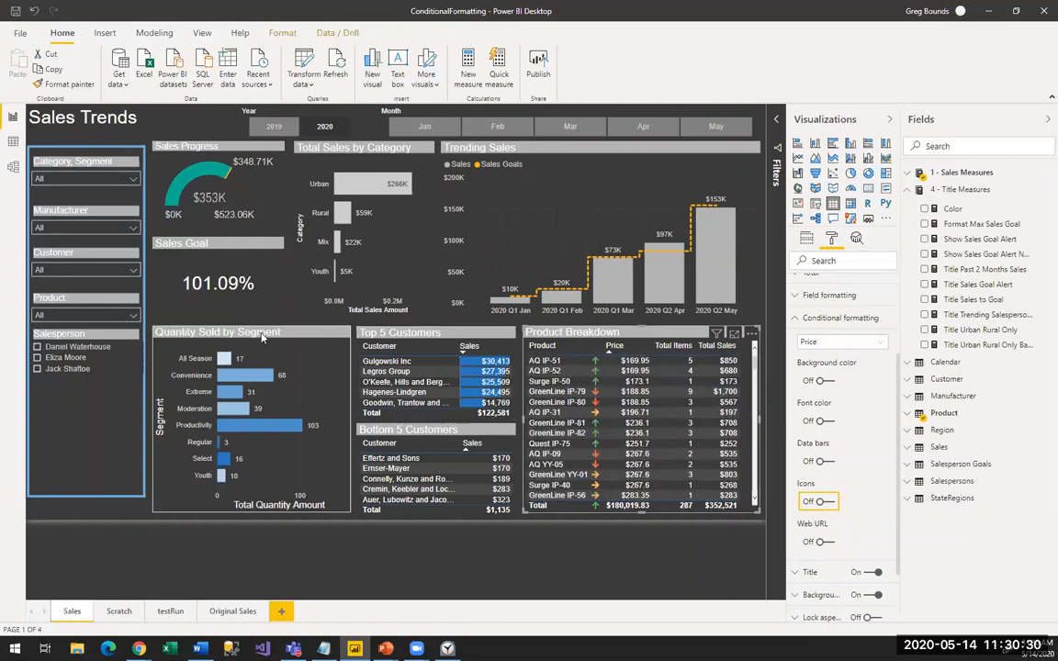
left_click(237, 375)
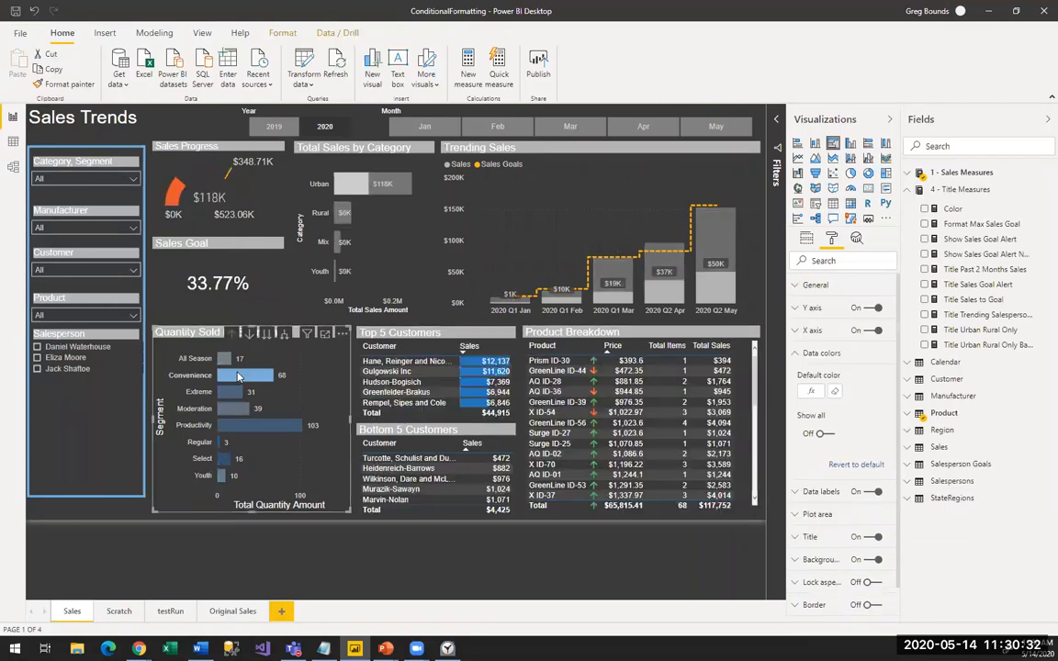
Step: Filter the page by the Urban category to examine the Product Breakdown icons, and clear the filter
left_click(352, 183)
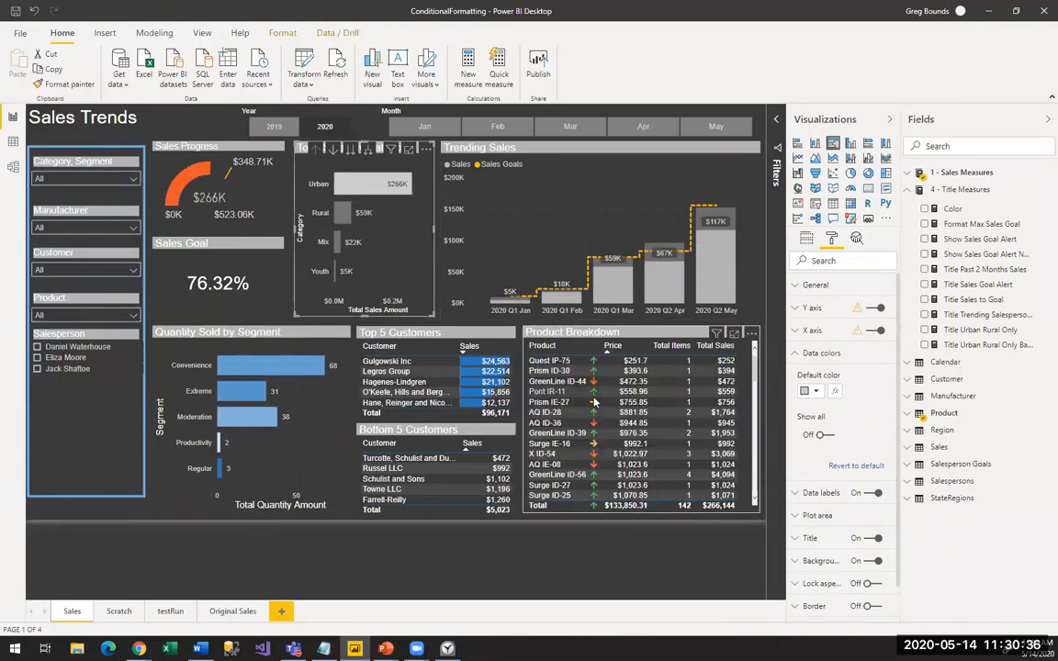
left_click(385, 191)
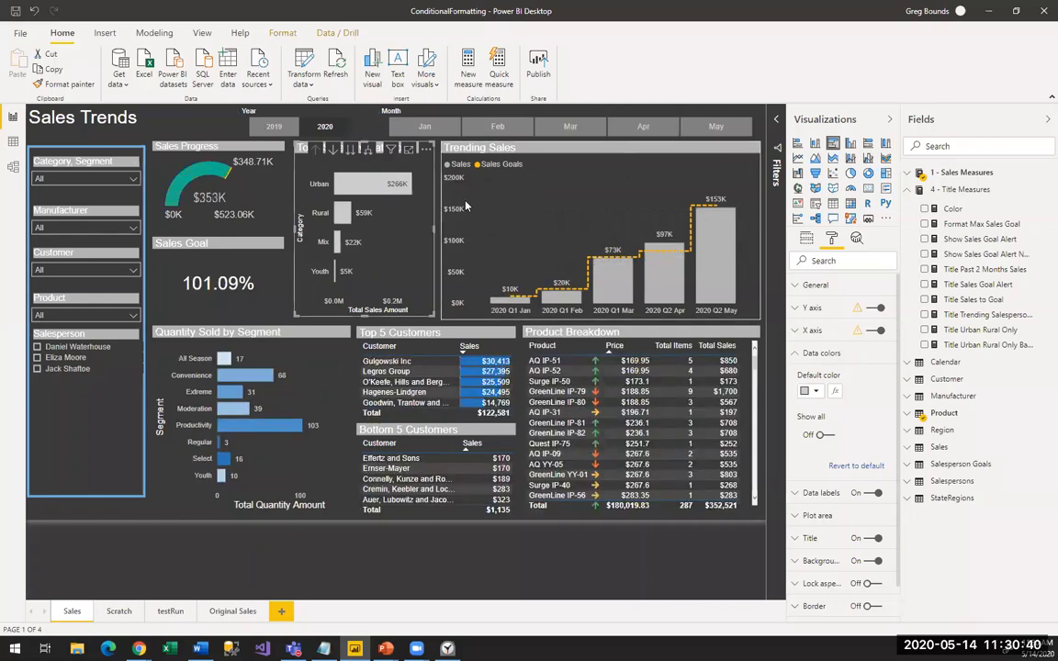
Step: Replace the Trending Sales chart with a copy of the multicolored Trending Sales chart from the Scratch page, placed in the same spot
left_click(509, 205)
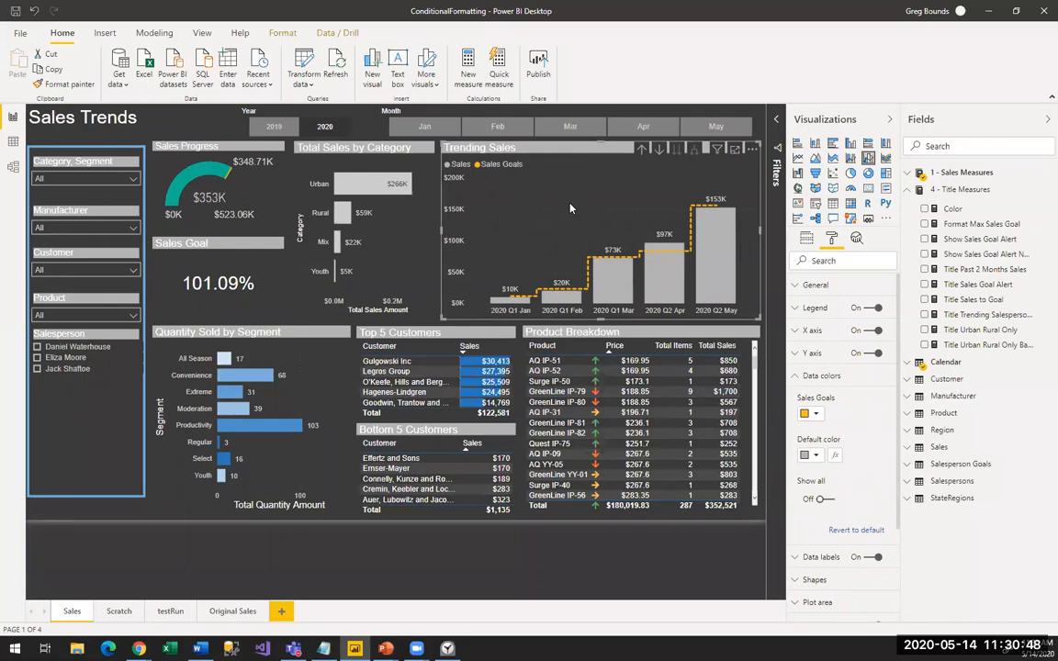
key("Delete")
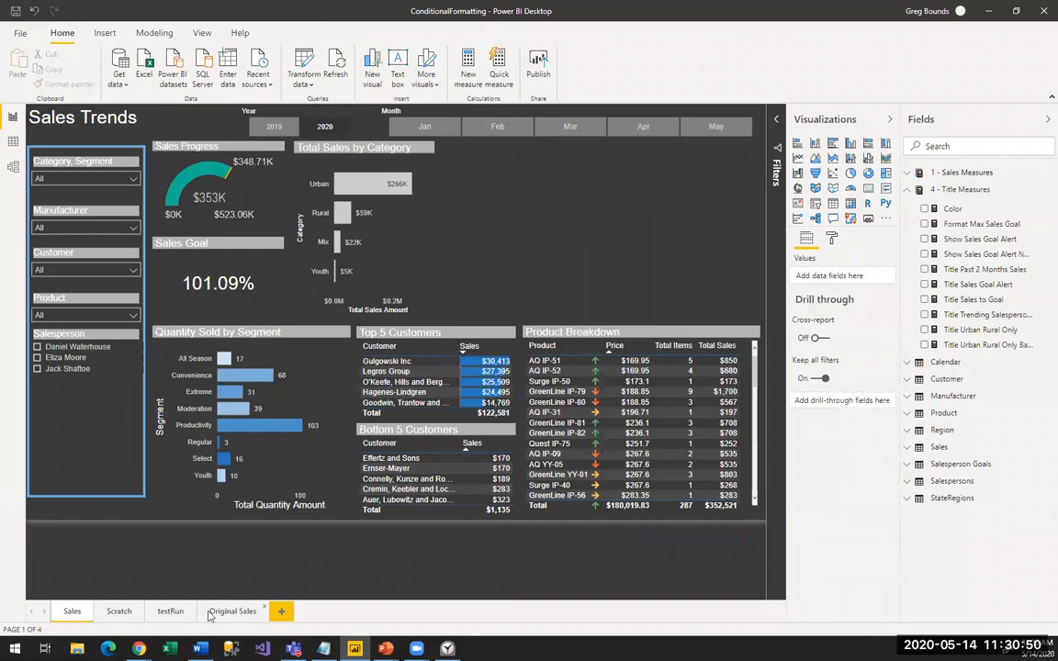
left_click(124, 613)
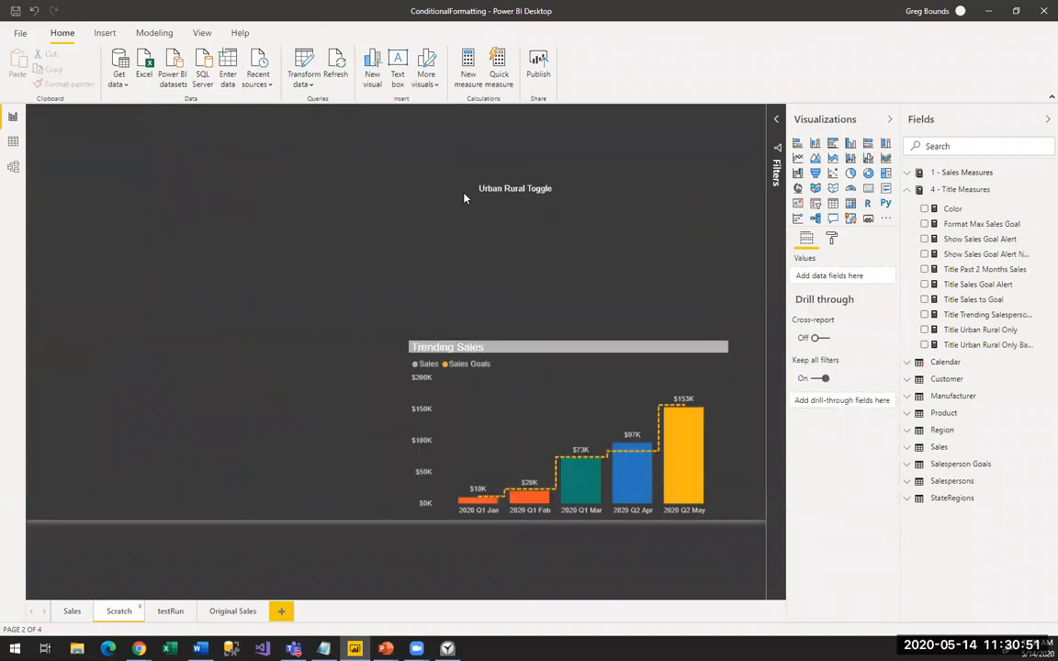
left_click(511, 401)
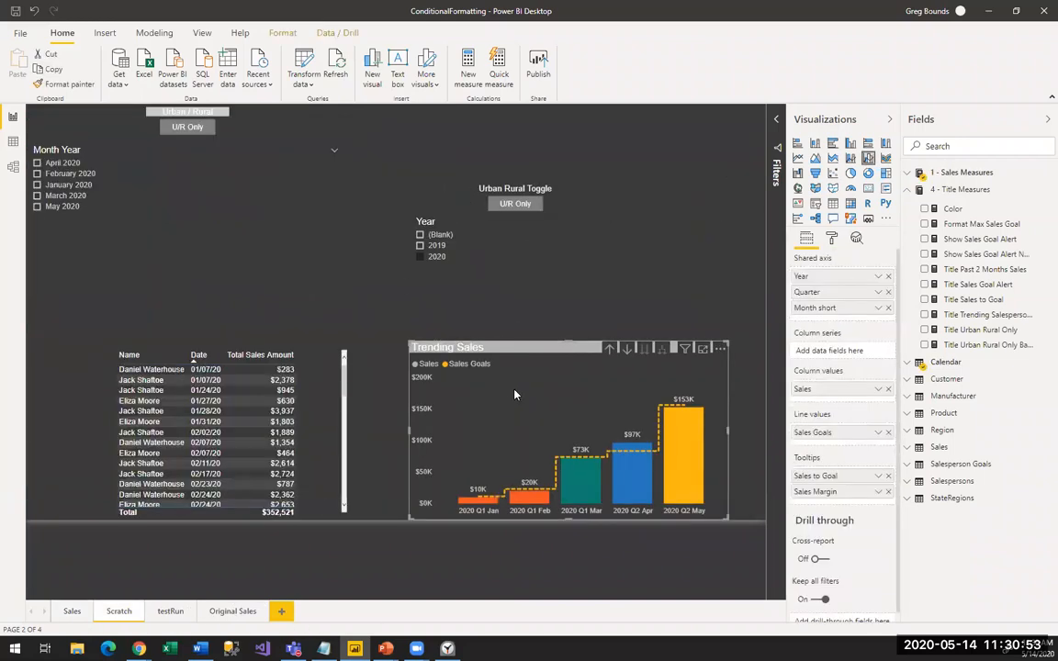
left_click(72, 612)
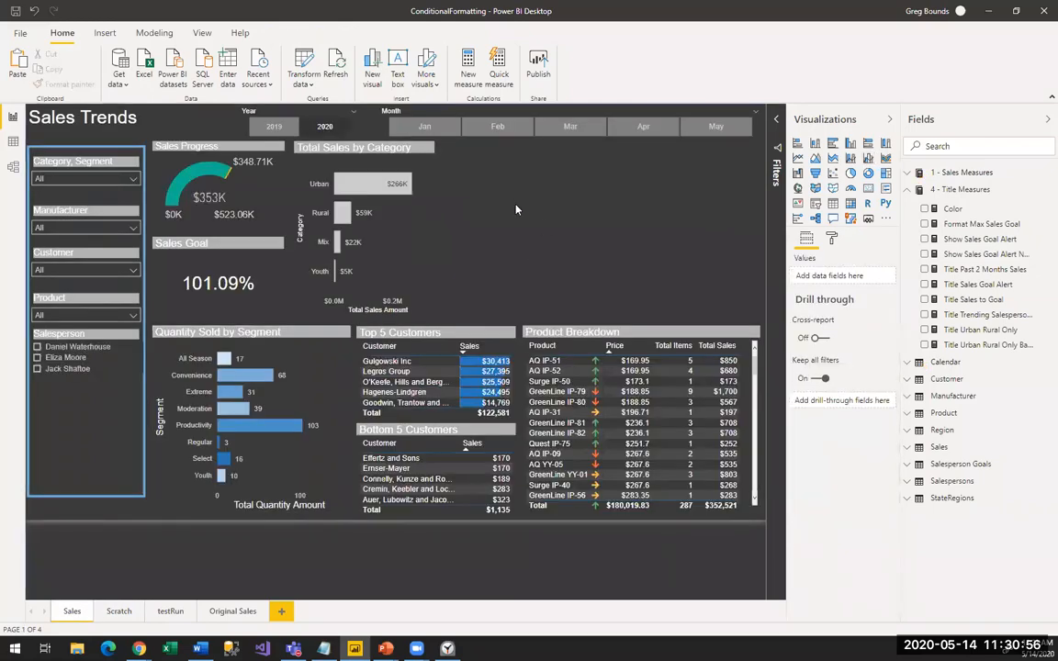
key("ctrl+v")
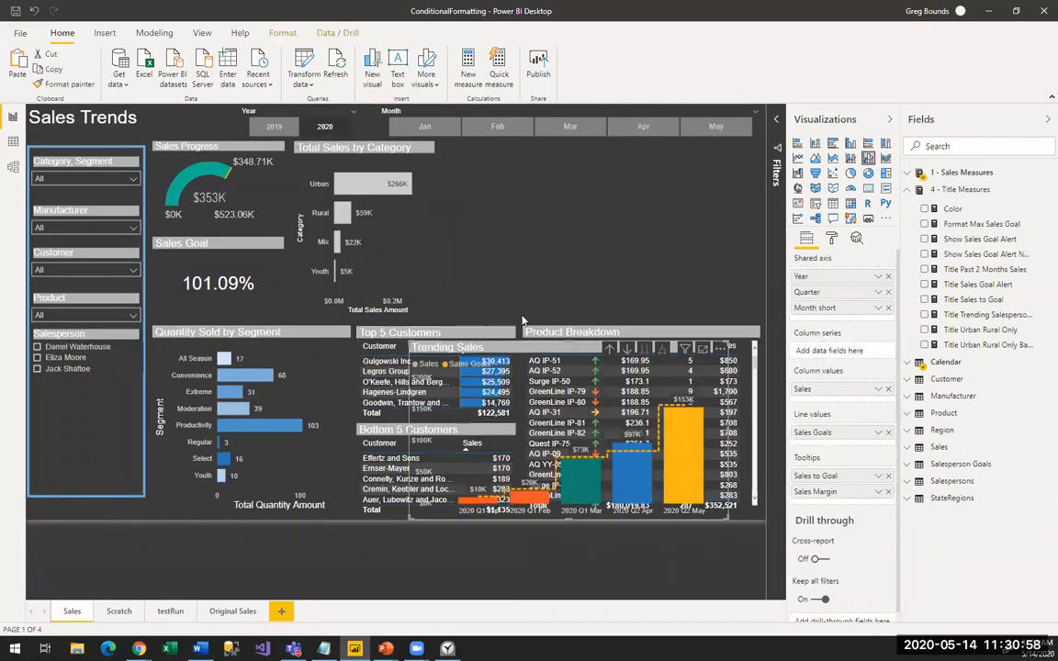
left_click_drag(501, 317, 541, 127)
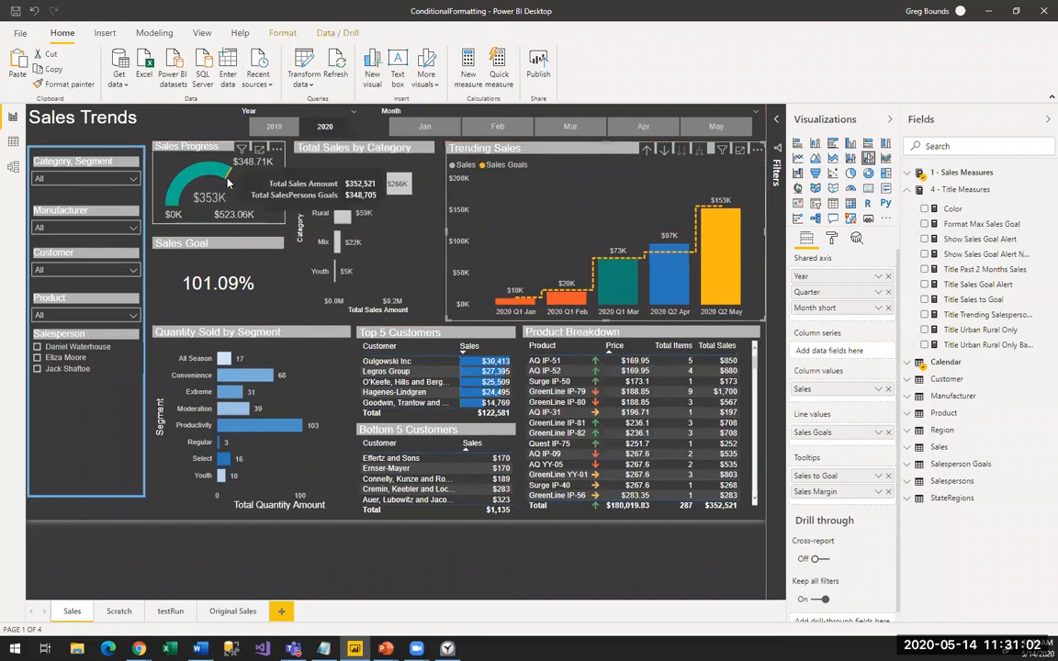
Step: Examine the gauge and Trending Sales bar colors for each salesperson, and clear the Salesperson filter
mouse_move(712, 271)
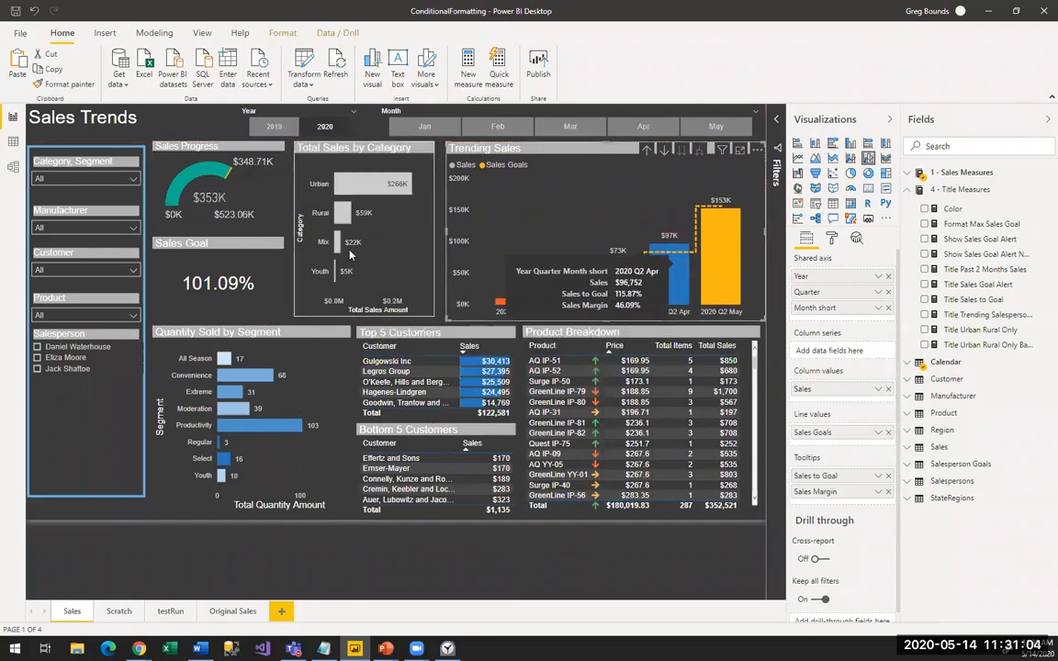
left_click(74, 358)
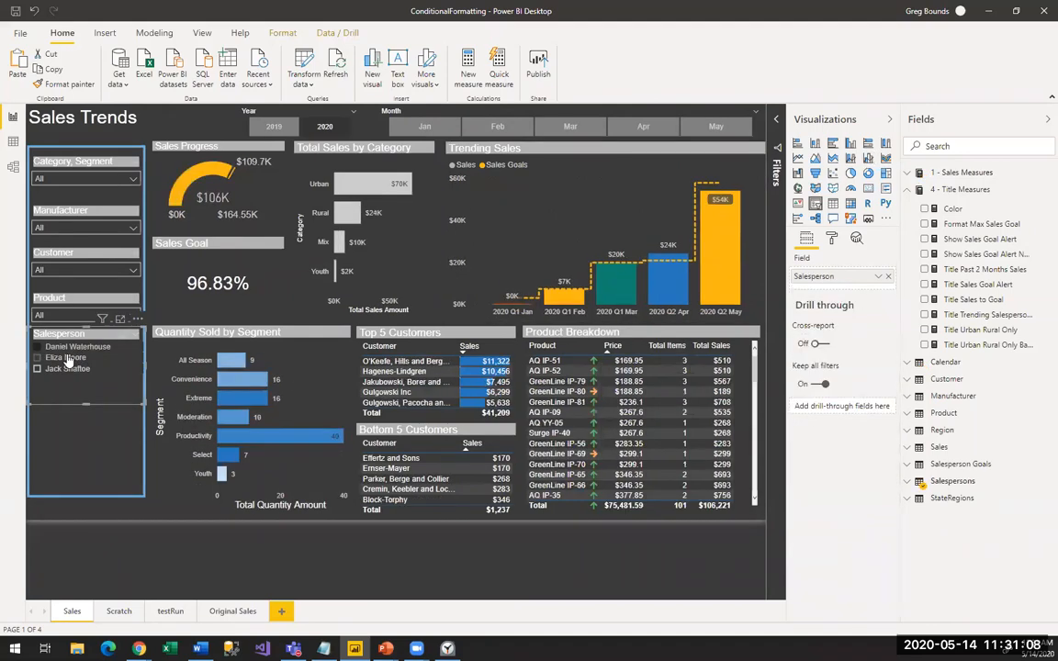
left_click(67, 360)
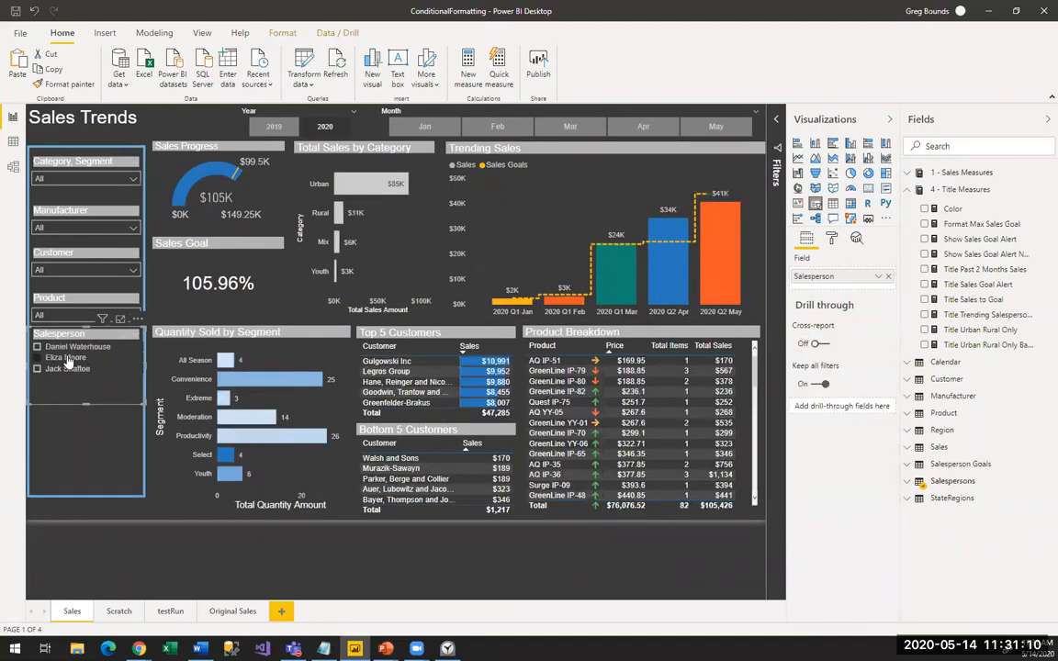
left_click(67, 369)
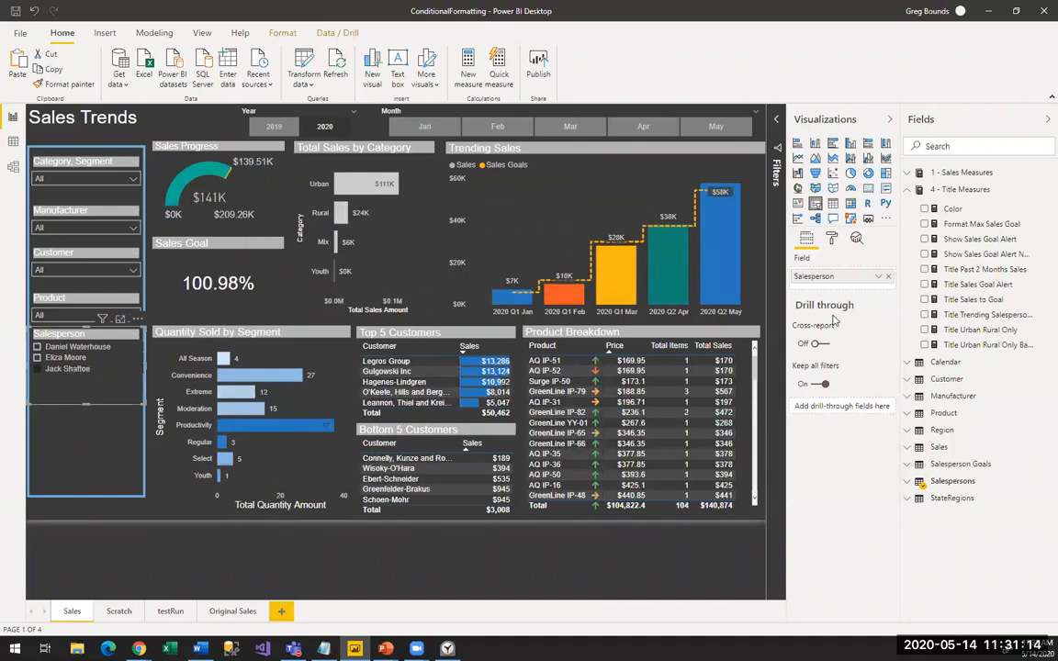
left_click(81, 367)
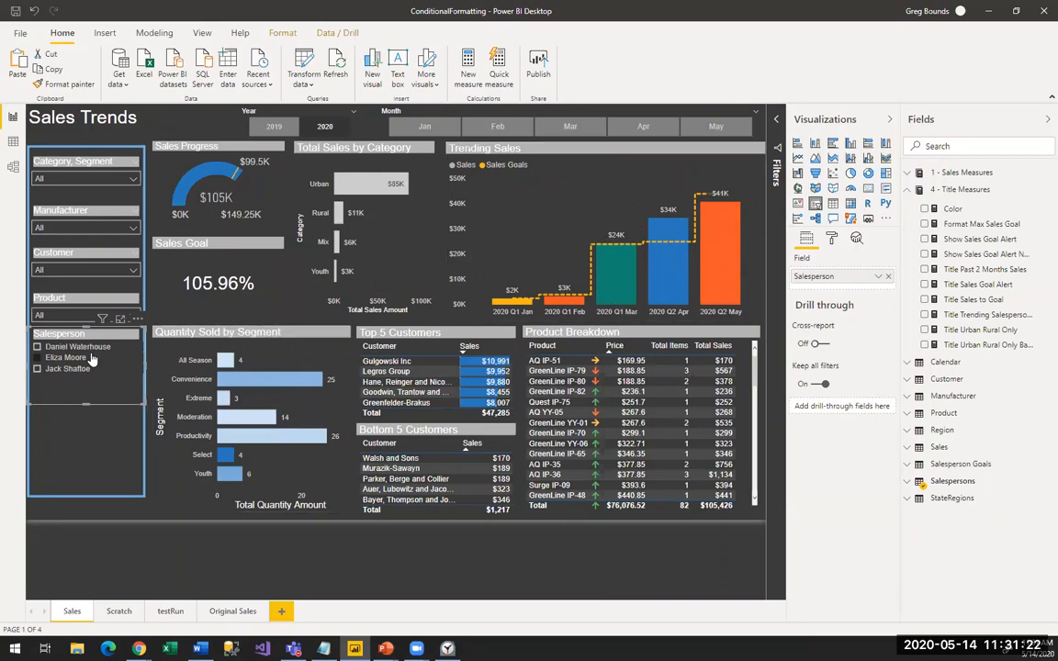
left_click(55, 358)
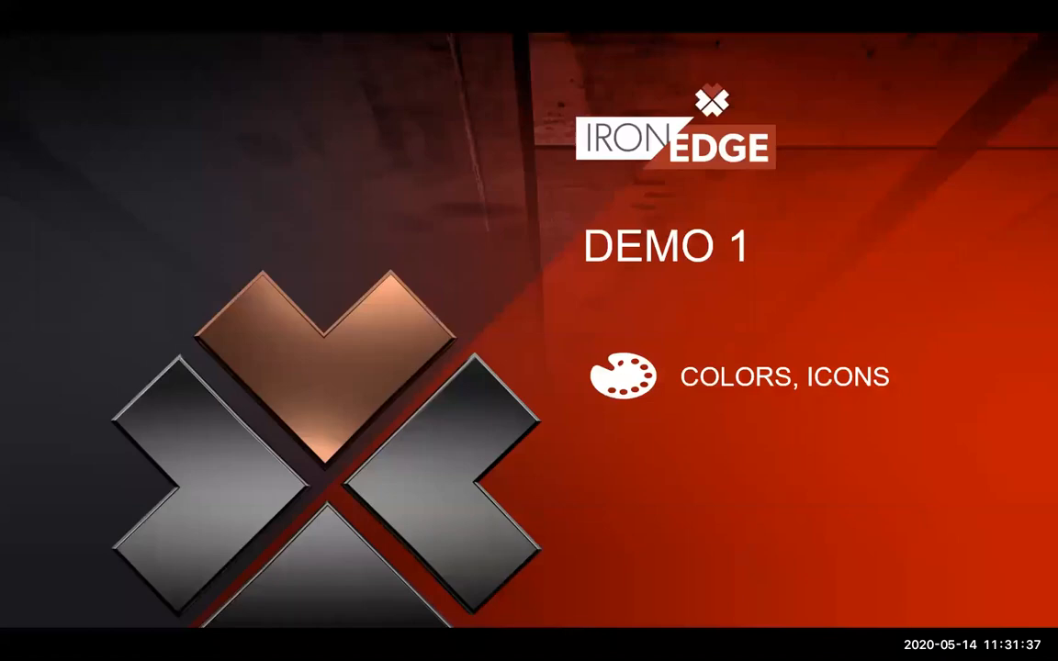
key("Right")
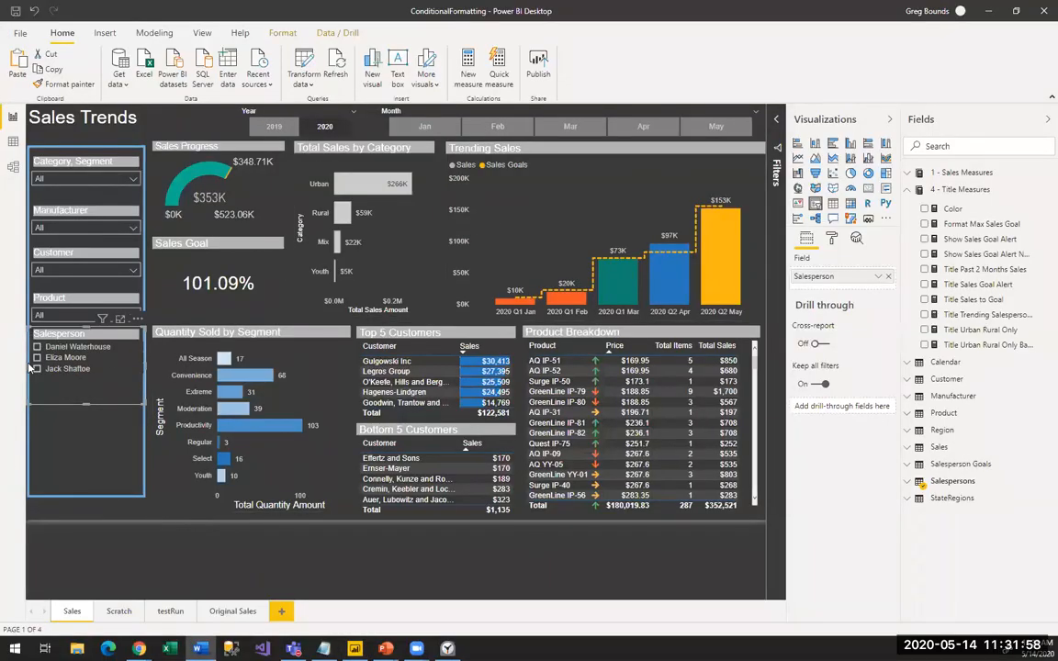
Step: Filter the page by the first salesperson and create a measure named Title Trending Salesperson in the 4 - Title Measures table
left_click(92, 347)
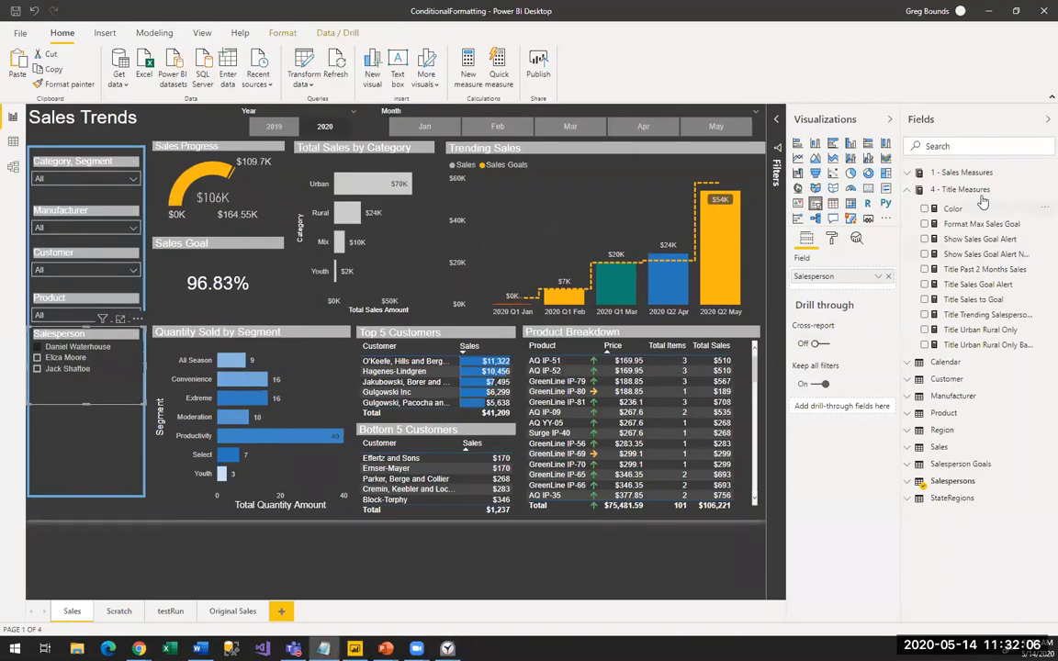
right_click(920, 195)
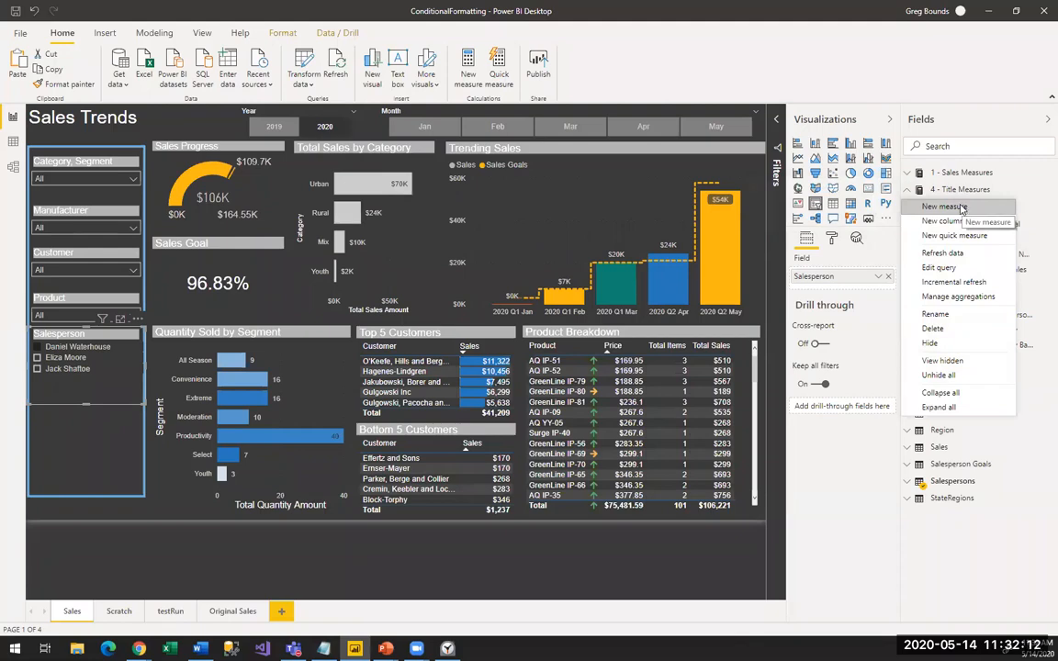
left_click(946, 206)
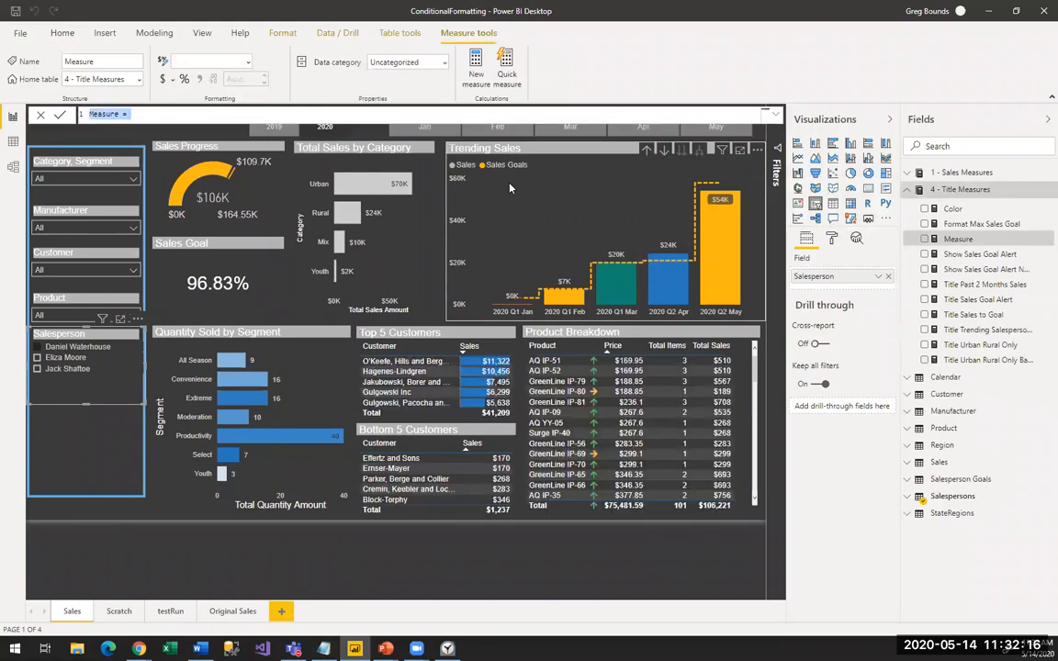
type("Title Trending Salespe")
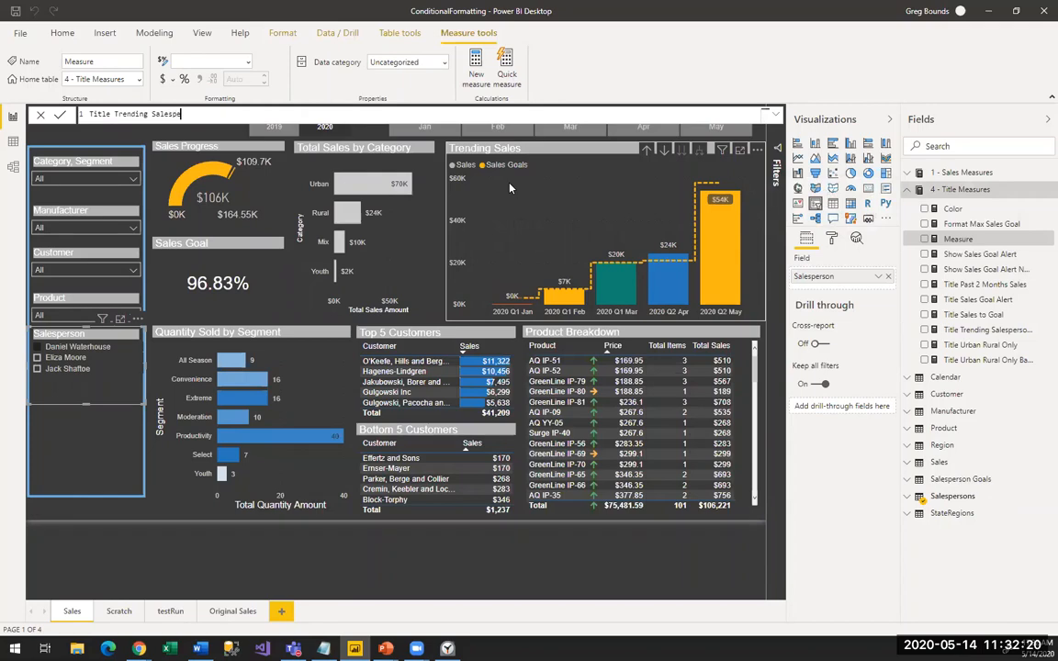
type("rson =")
key("shift+Return")
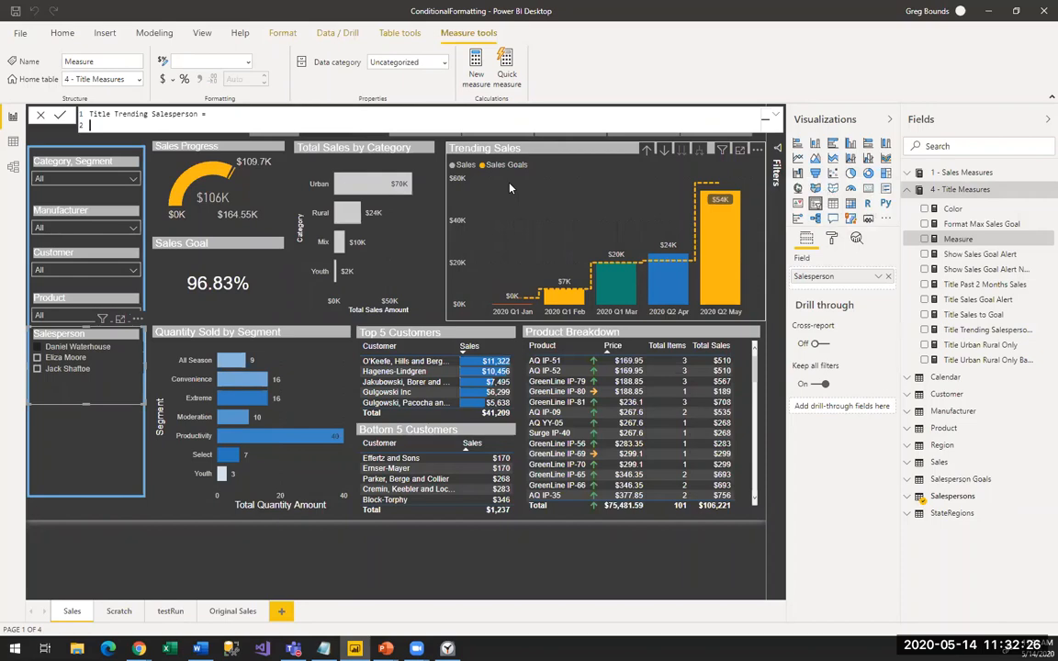
Step: Define the measure's salesPerson variable as SELECTEDVALUE(Salespersons[Name])
type("var salesPerson = SELECTEDVALUE(")
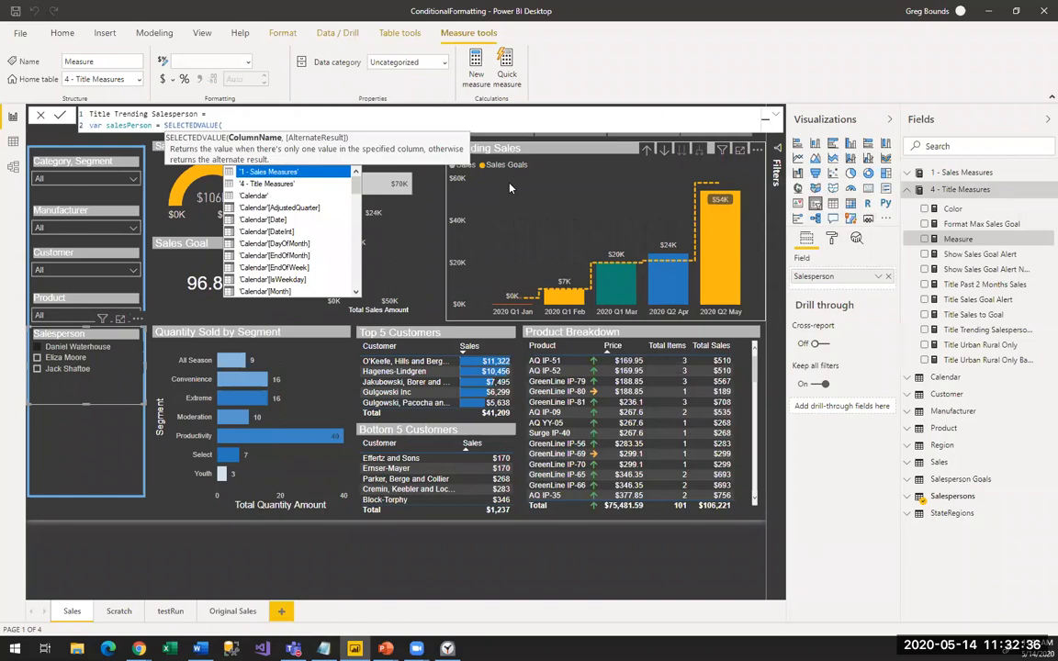
type("sales")
key("BackSpace")
key("BackSpace")
key("BackSpace")
key("BackSpace")
key("BackSpace")
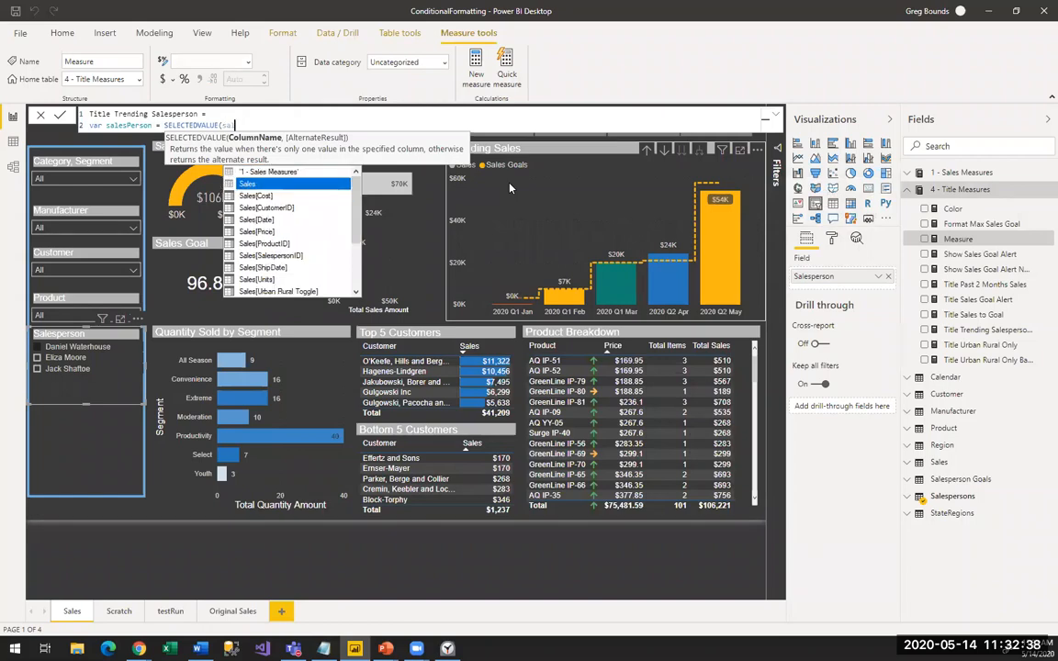
type("name")
key("Down")
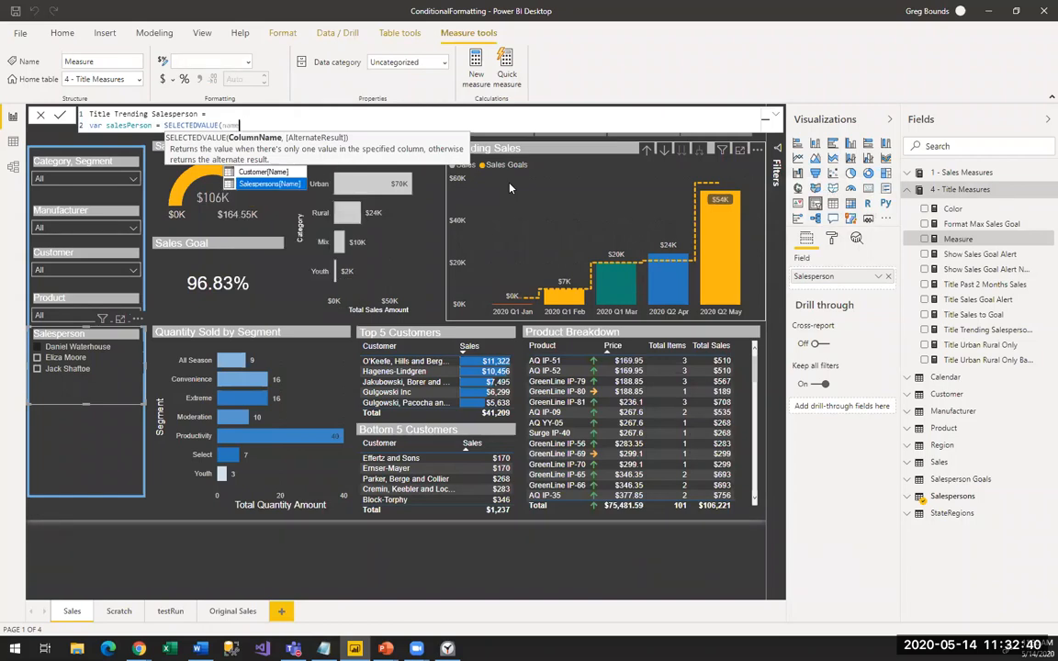
key("Tab")
type(")")
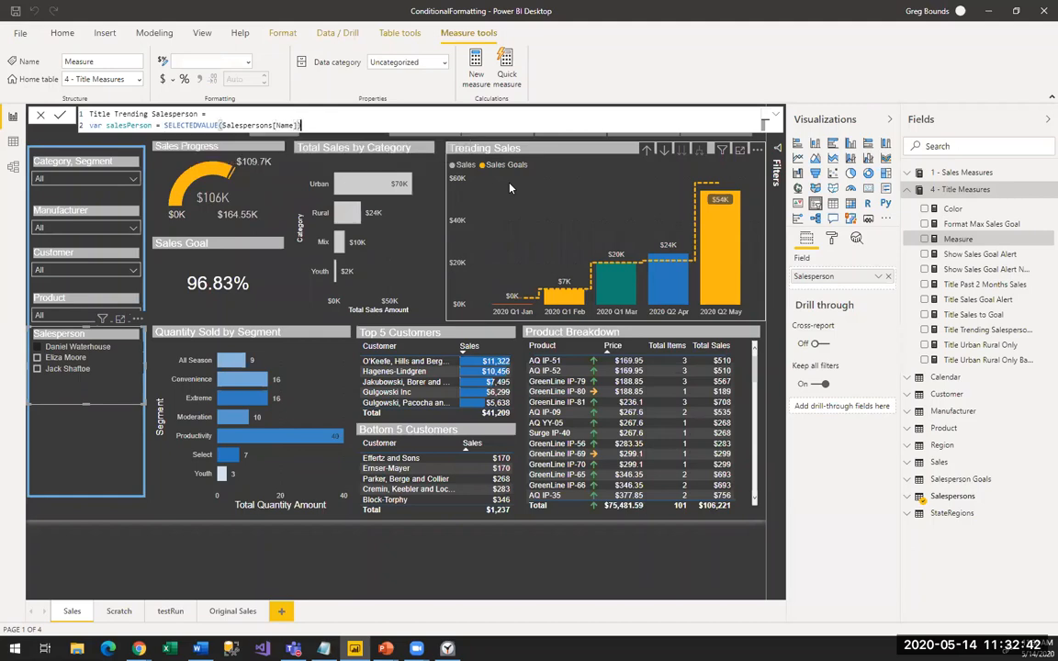
Step: Add the RETURN clause with an IF that tests ISBLANK(salesPerson)
key("shift+Return")
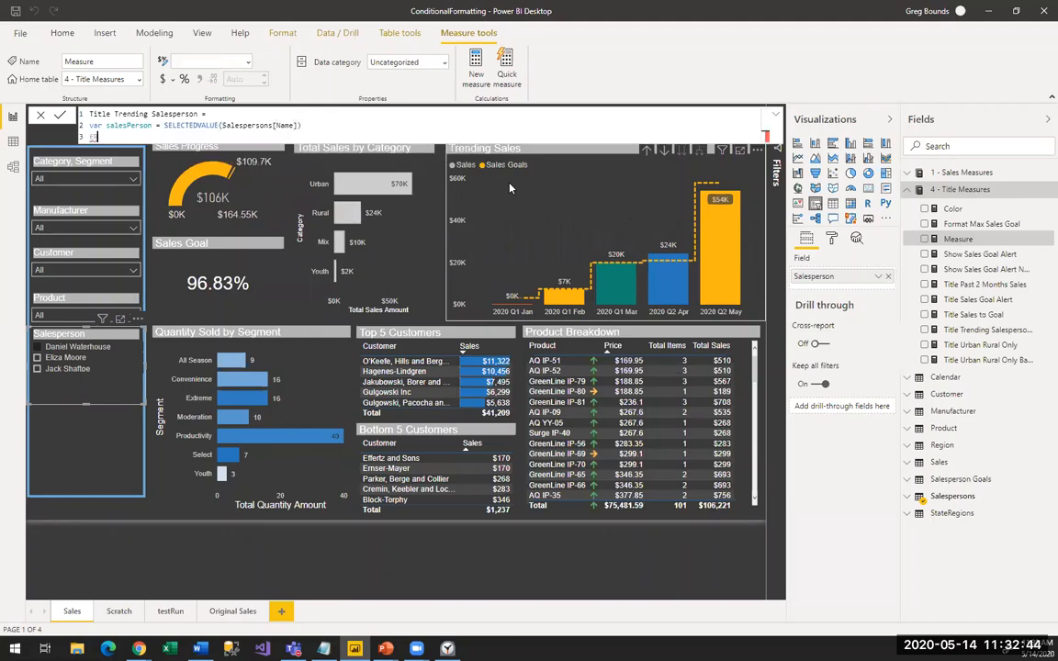
type("RETURN")
key("shift+Return")
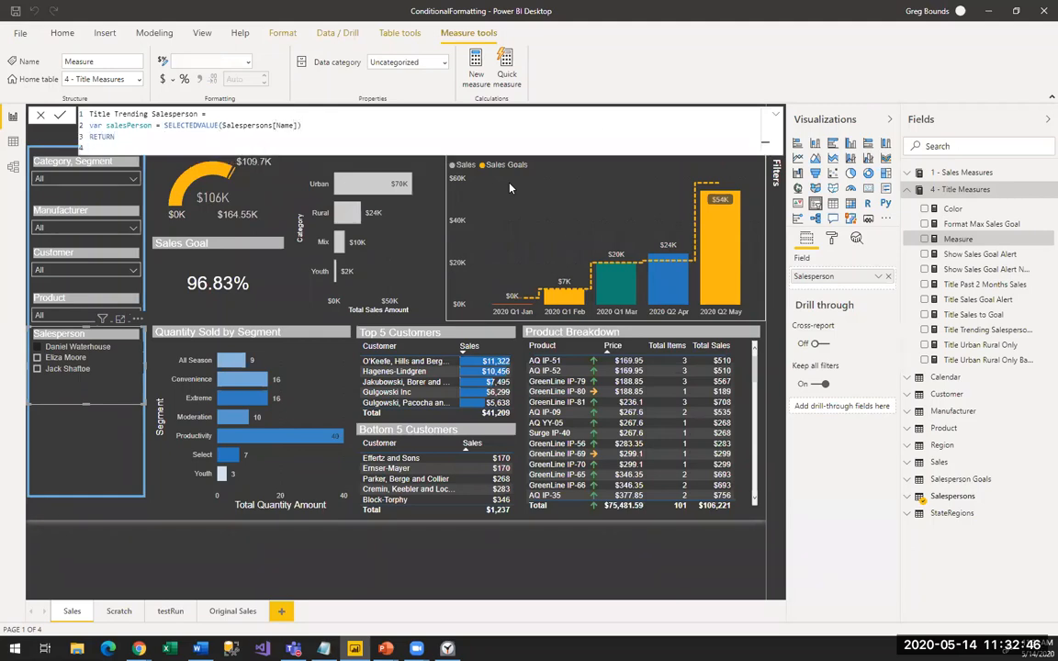
type("IF(")
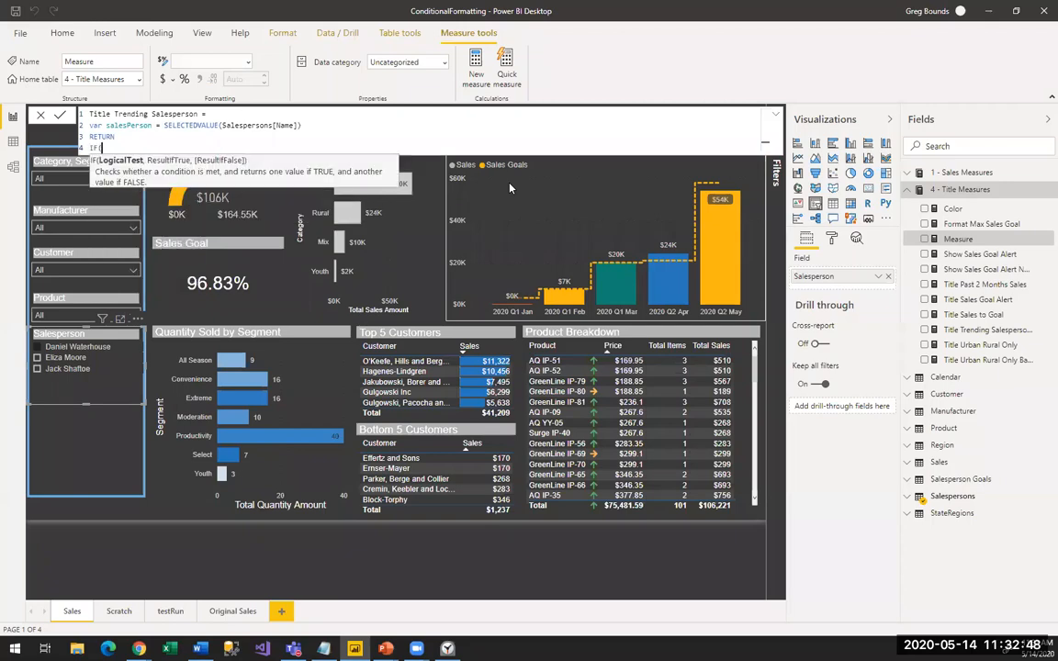
type("ISBLANK(")
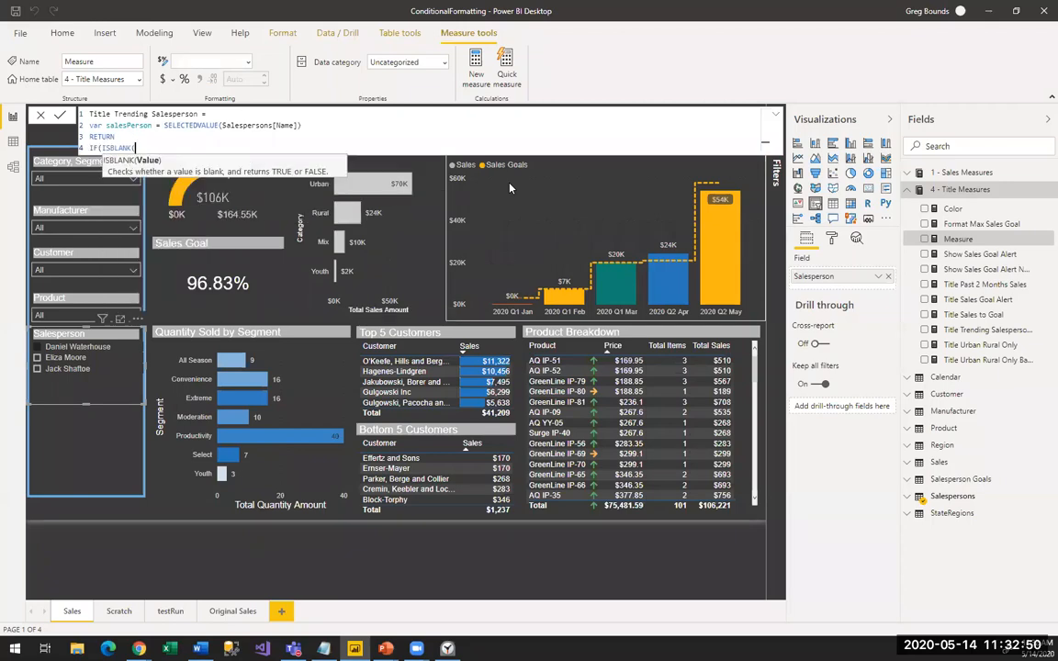
type("name")
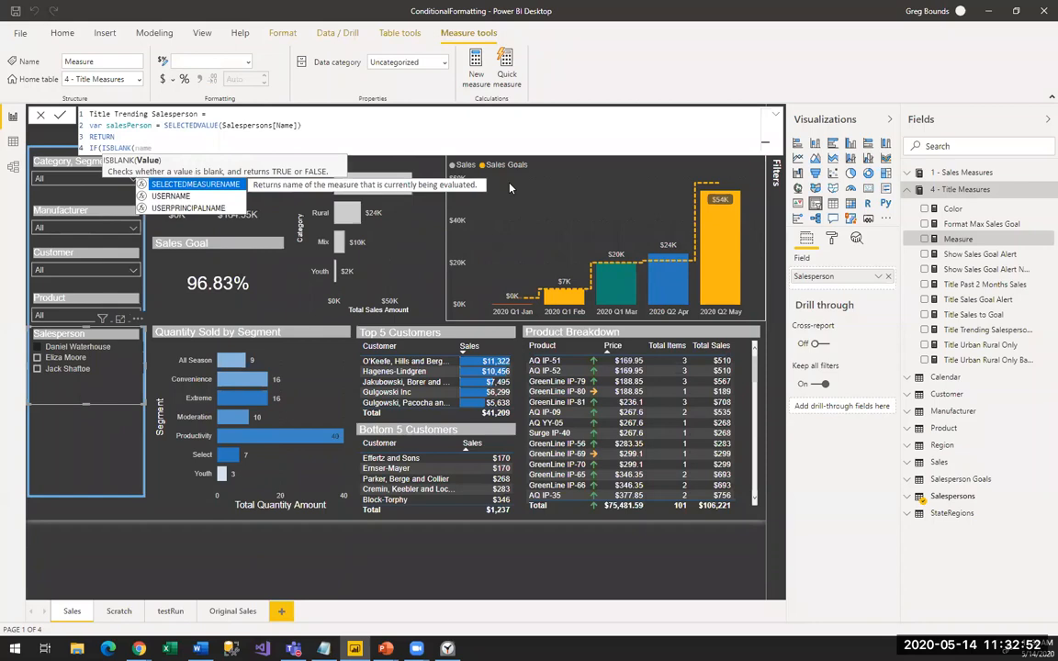
key("BackSpace")
key("BackSpace")
key("BackSpace")
key("BackSpace")
type("salesP")
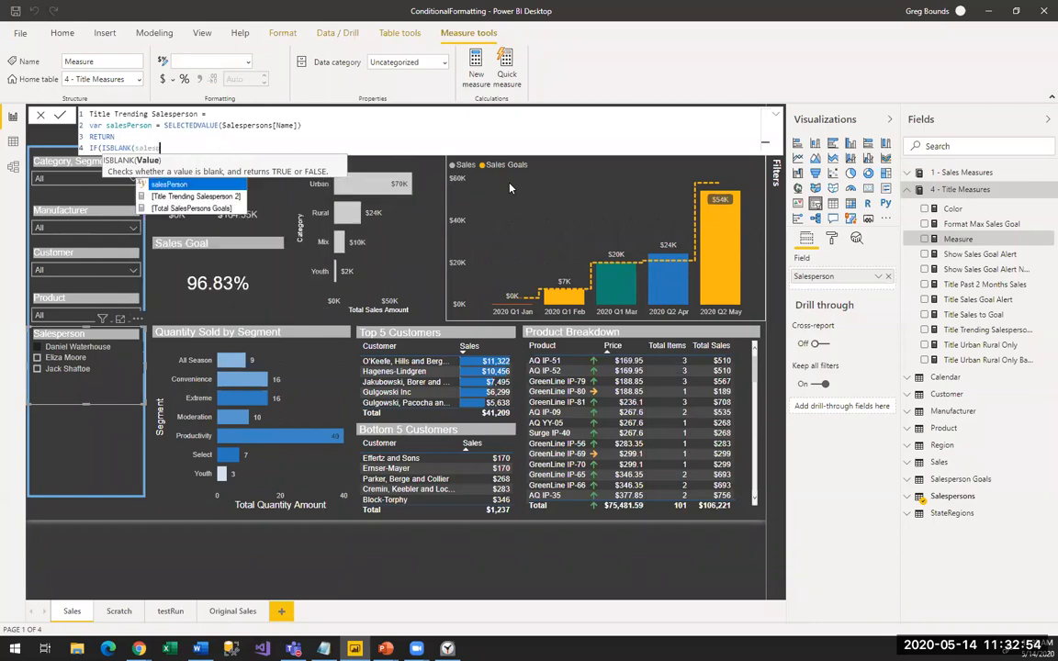
key("Tab")
type(")")
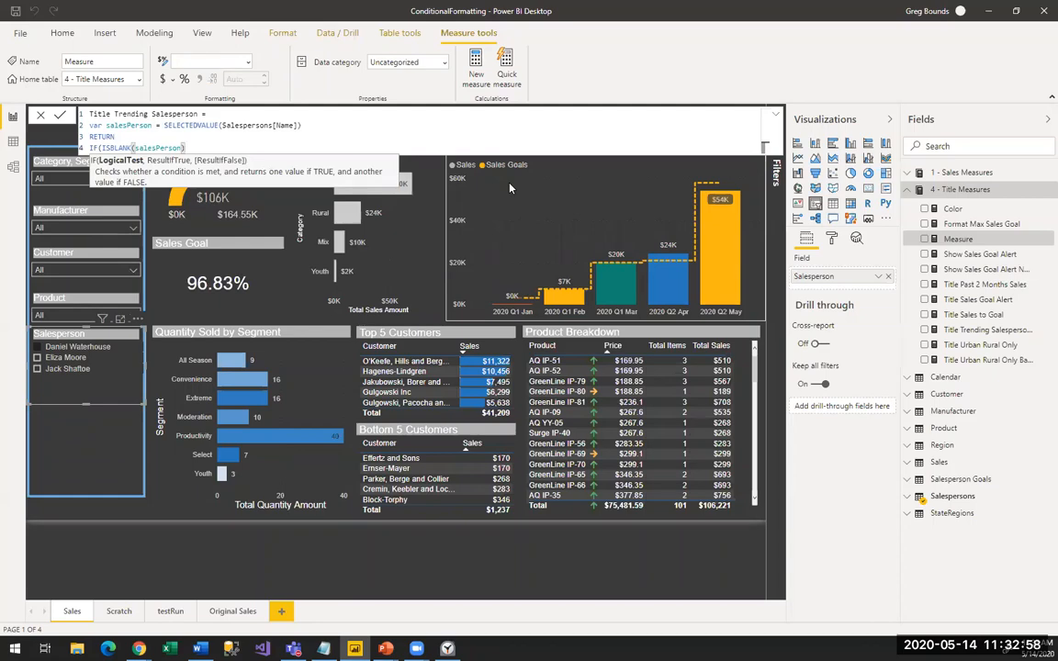
Step: Complete the IF with "Trending Sales" for a blank salesPerson and "Trending Sales: " & salesPerson otherwise, and commit the measure
type(",\"Trending Sales\"")
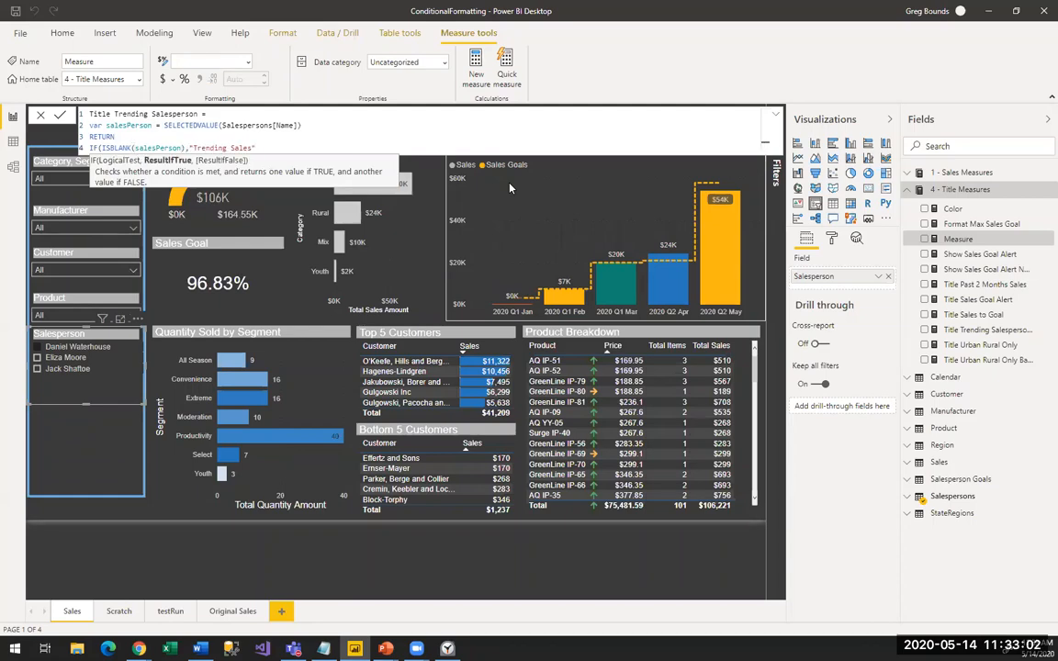
type(",")
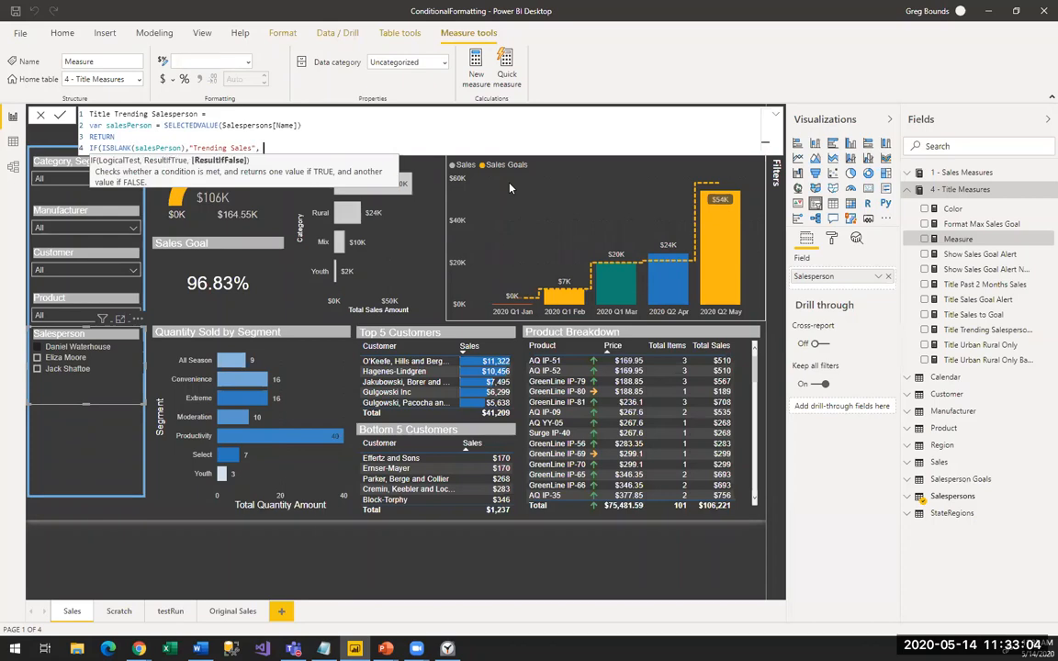
type(" \"Trending Sales: \" & sa")
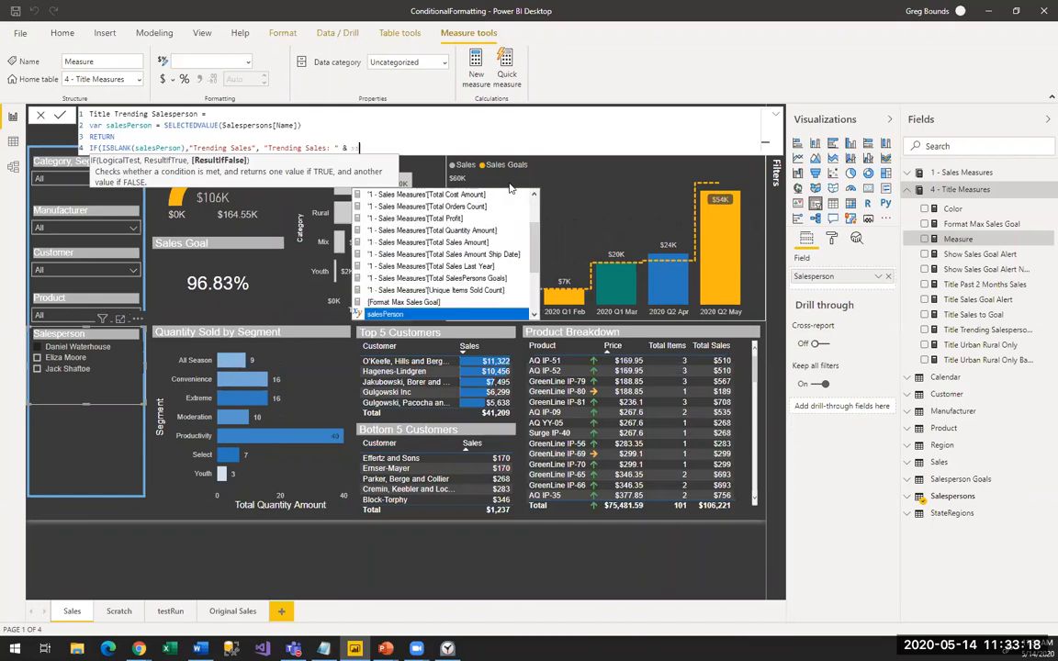
type("lesPerson")
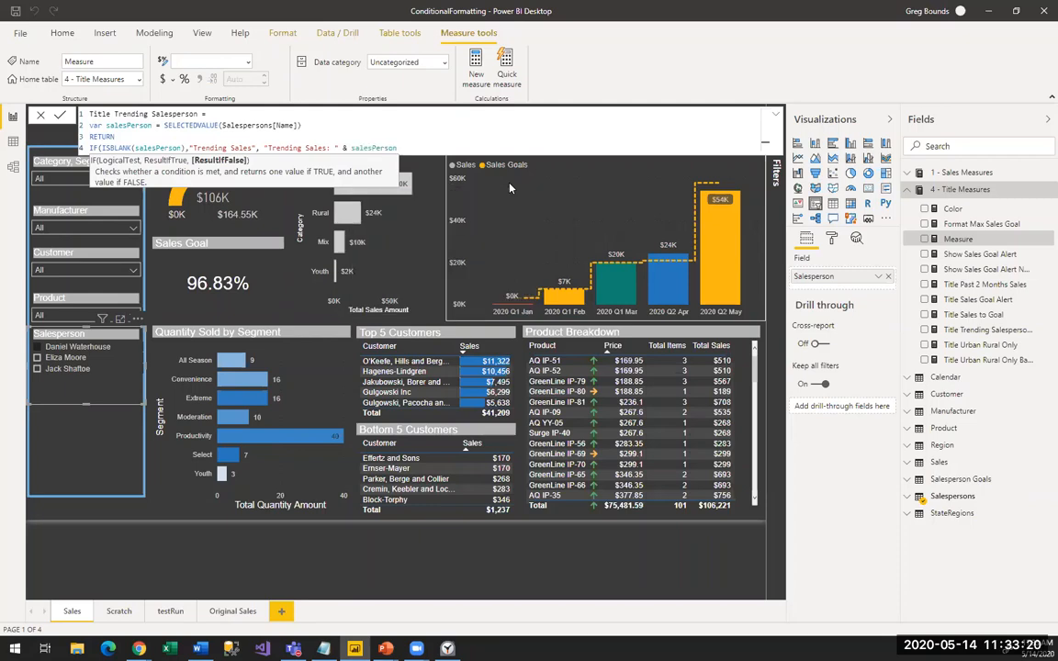
type(")")
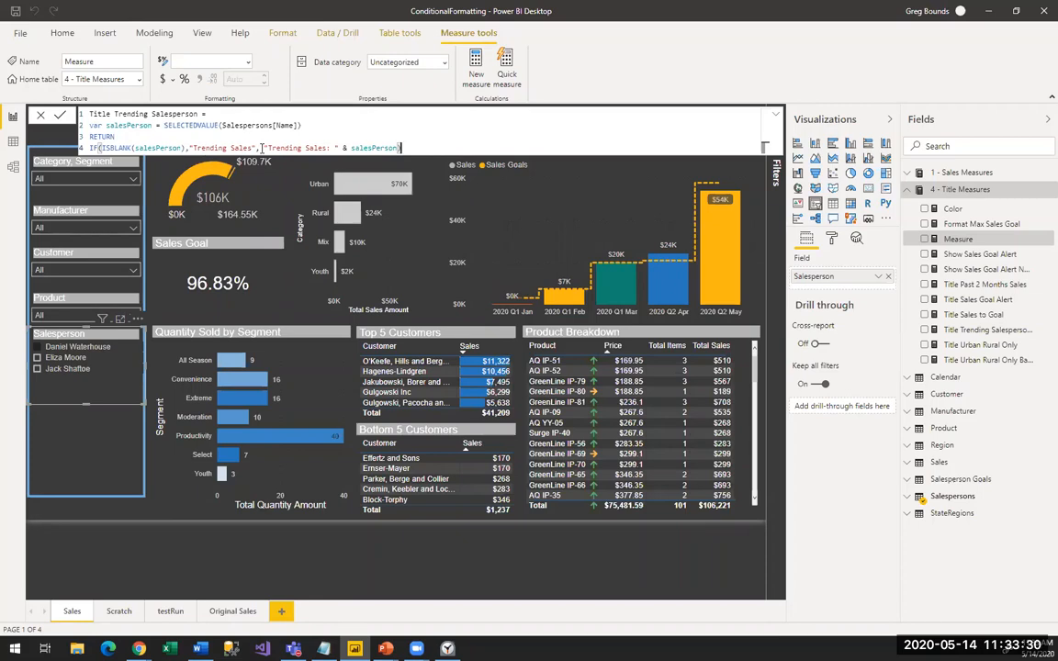
left_click(262, 148)
key("Return")
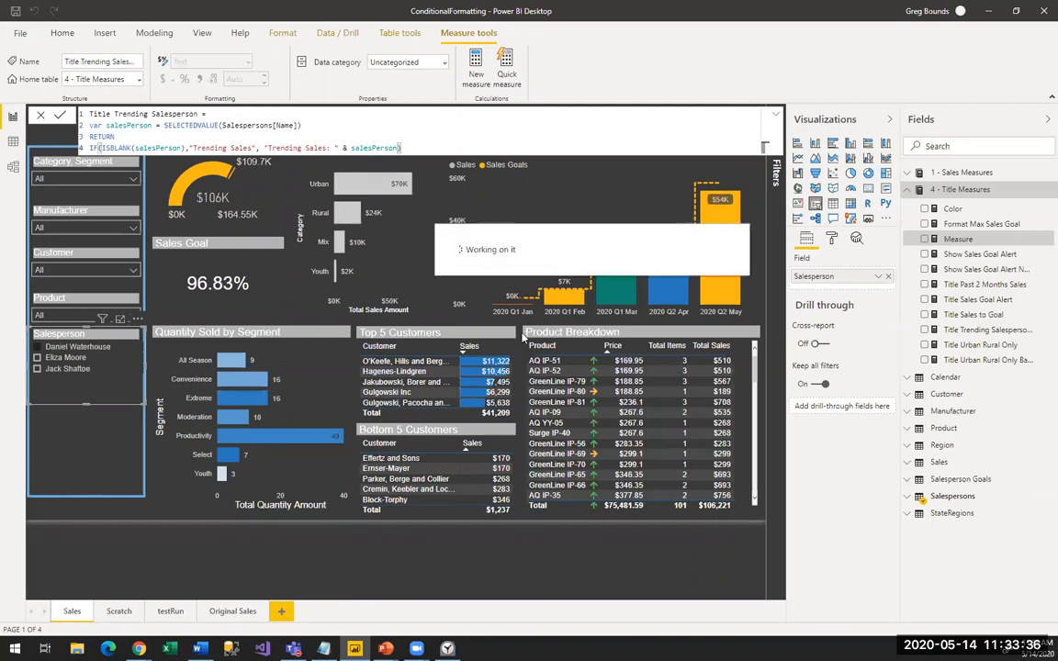
left_click(555, 577)
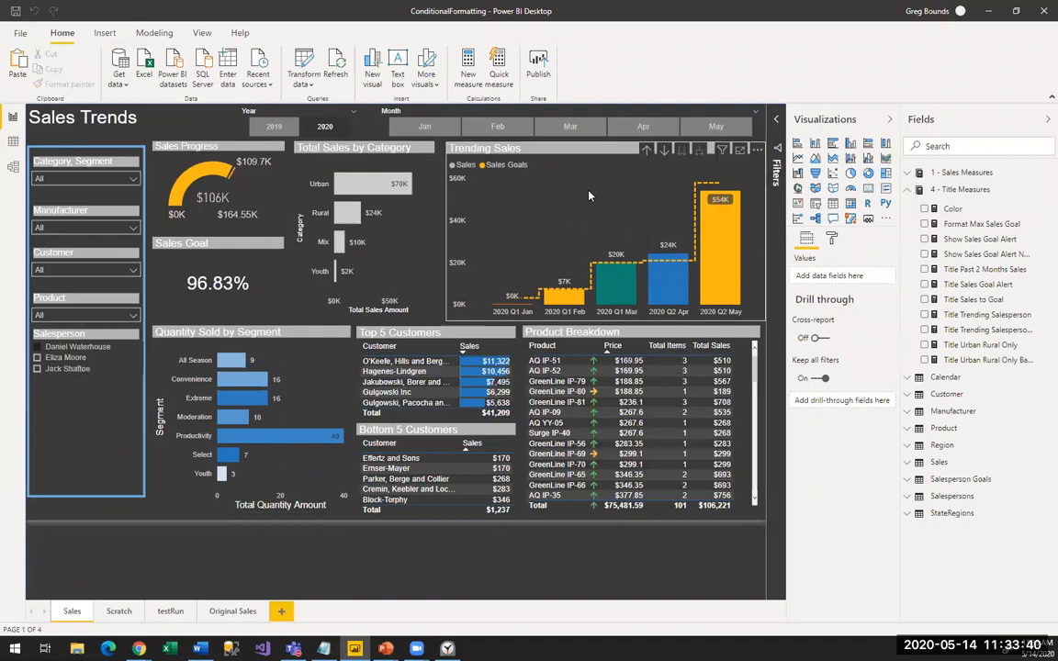
Step: Set the Trending Sales chart's title text to format by field value, based on the Title Trending Salesperson measure
left_click(545, 197)
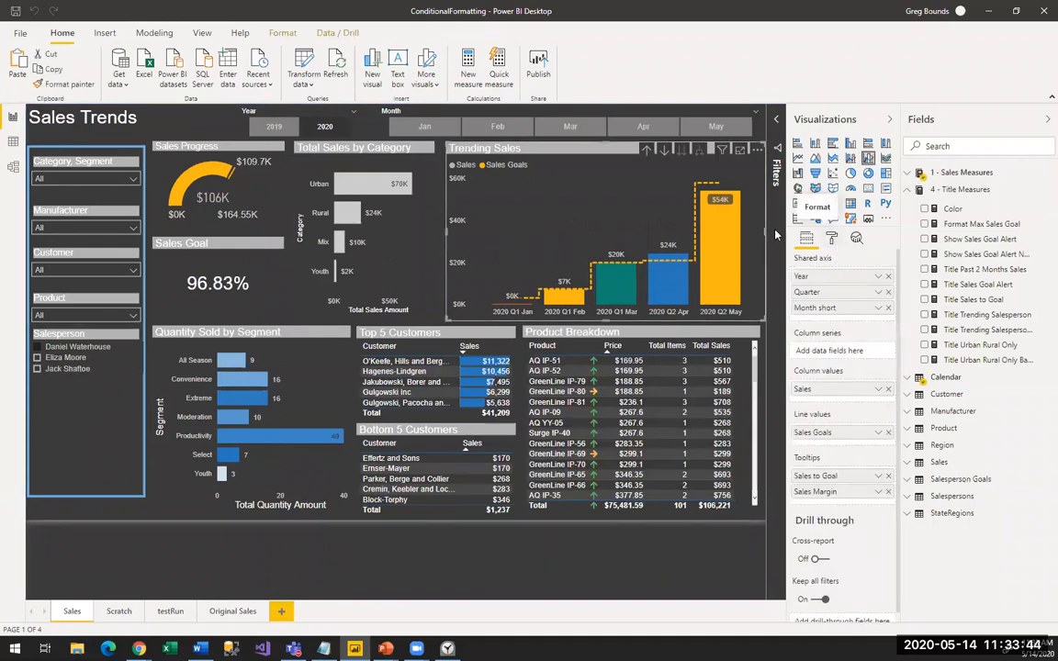
left_click(830, 239)
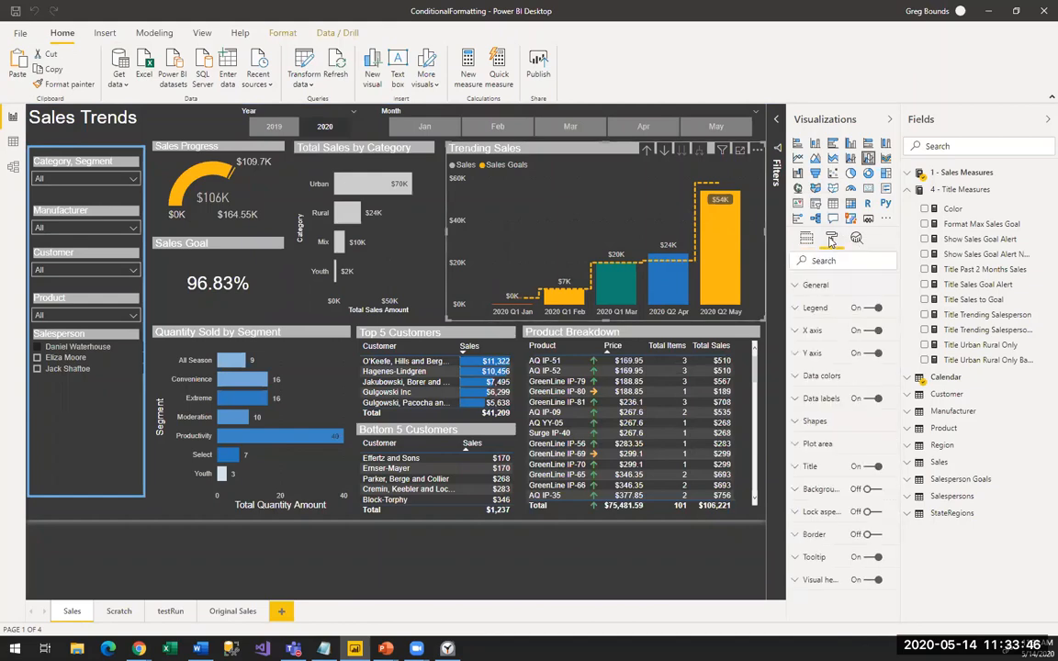
left_click(825, 466)
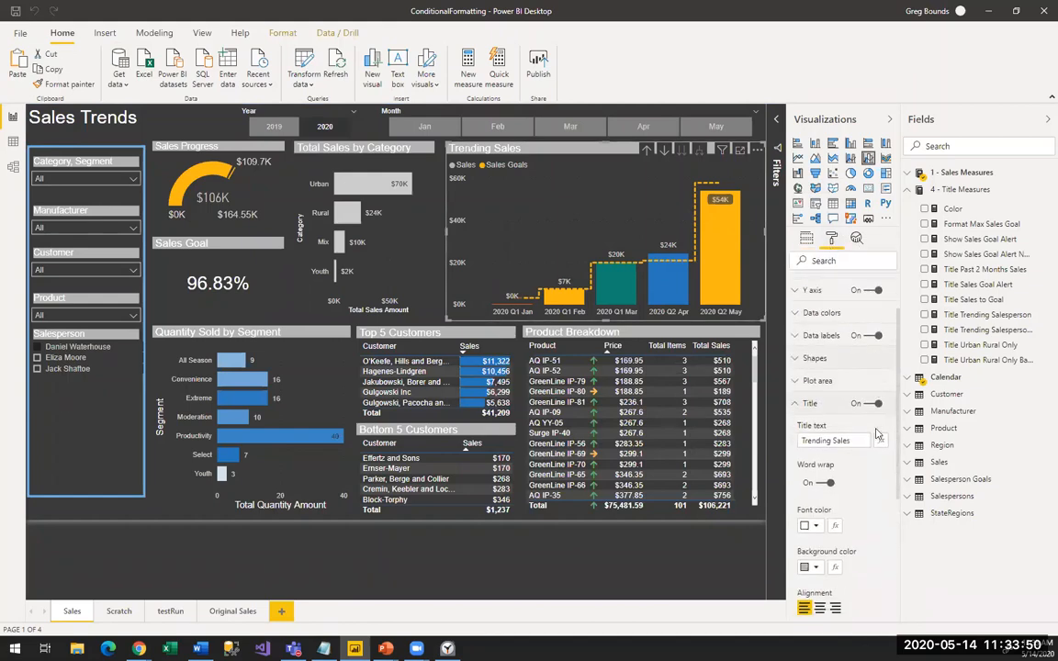
scroll(876, 434, "down", 2)
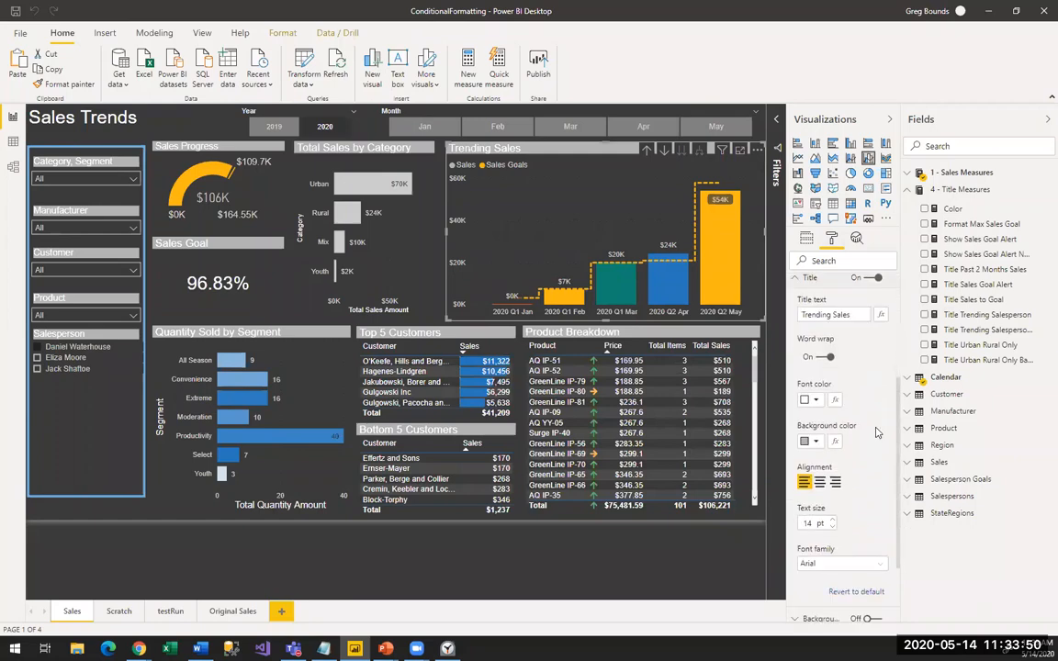
left_click(882, 317)
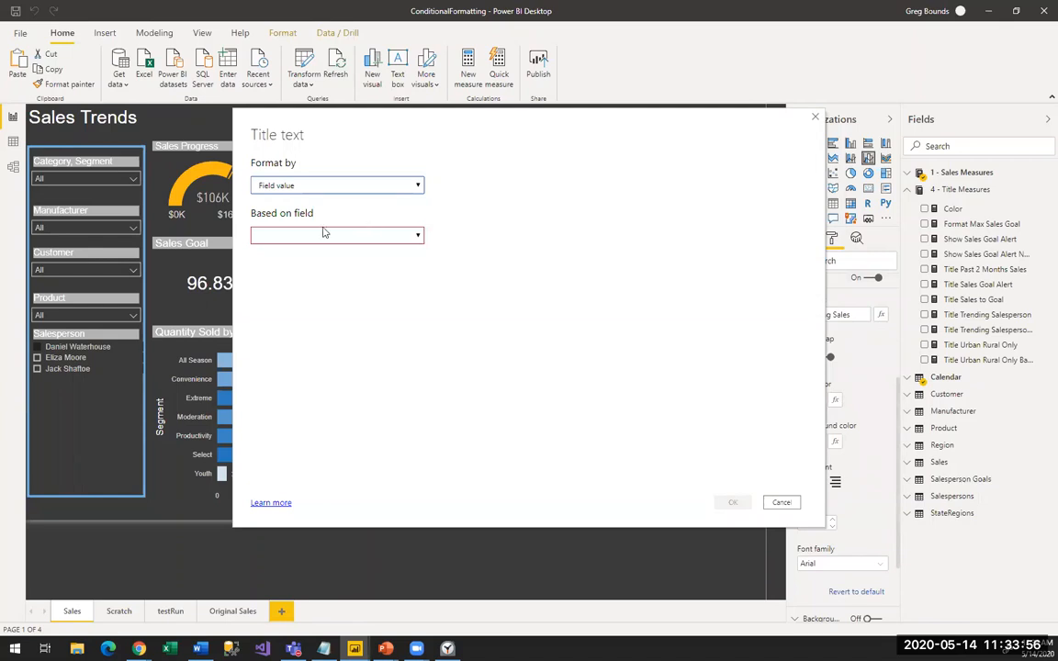
left_click(291, 184)
left_click(287, 165)
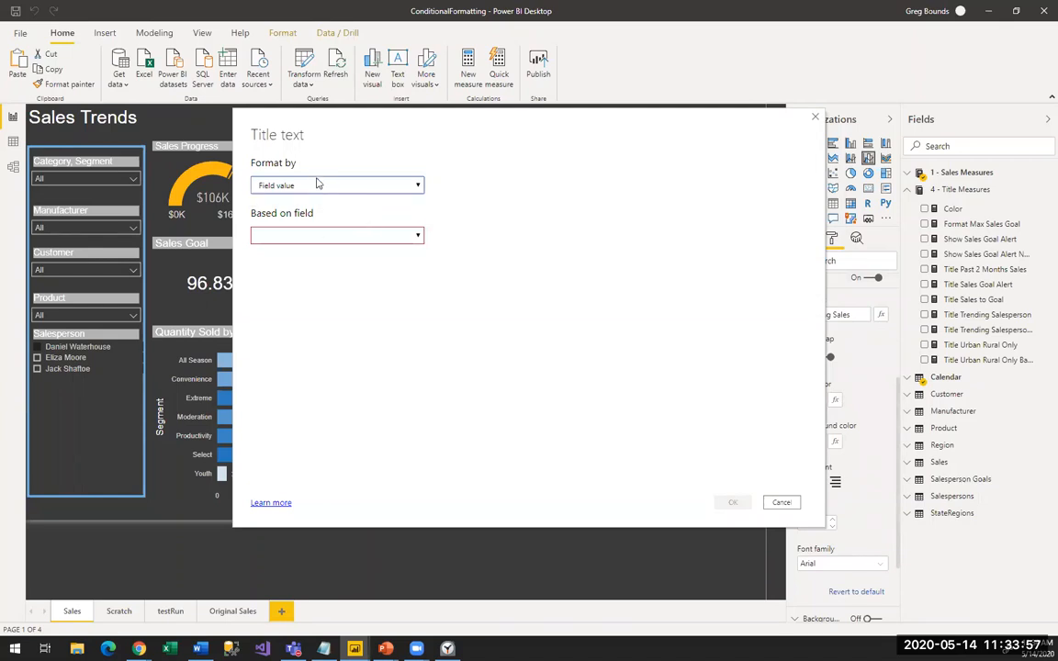
left_click(325, 236)
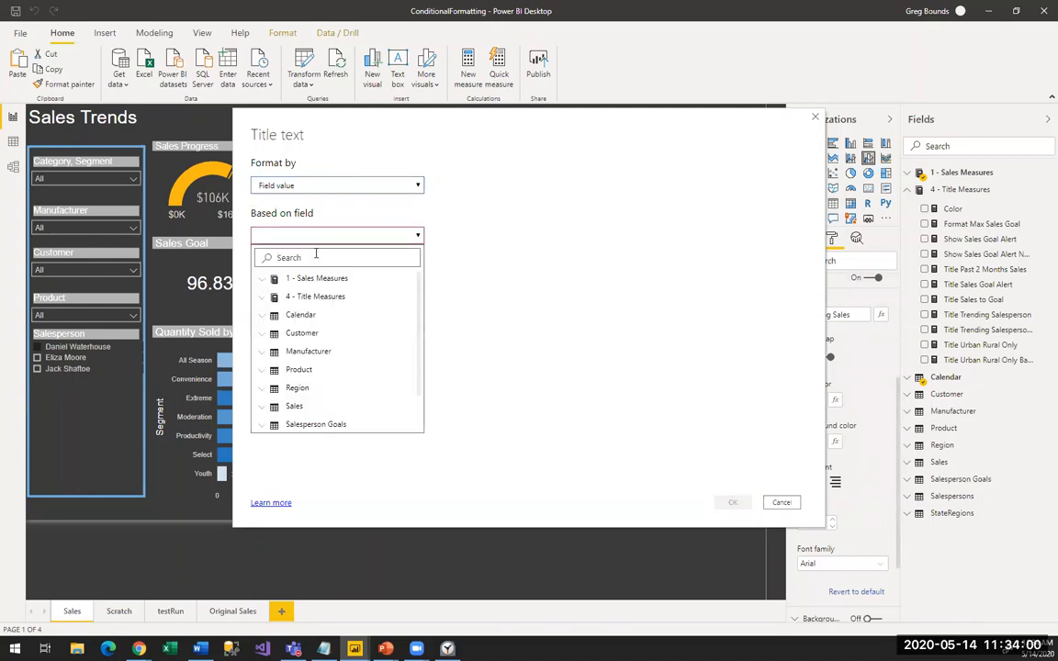
type("title")
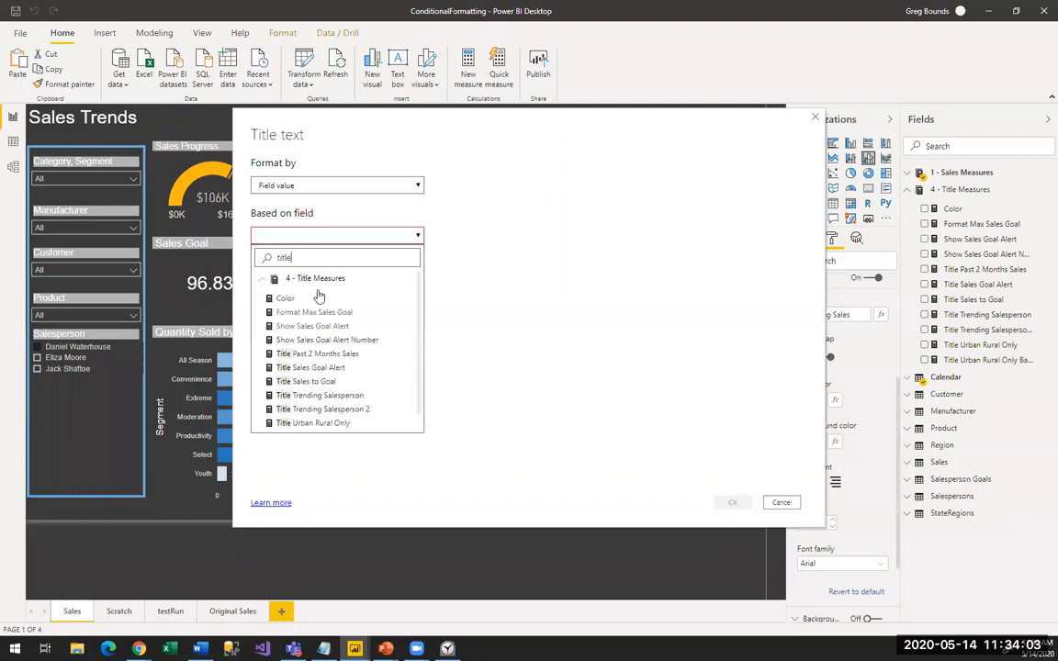
left_click(371, 396)
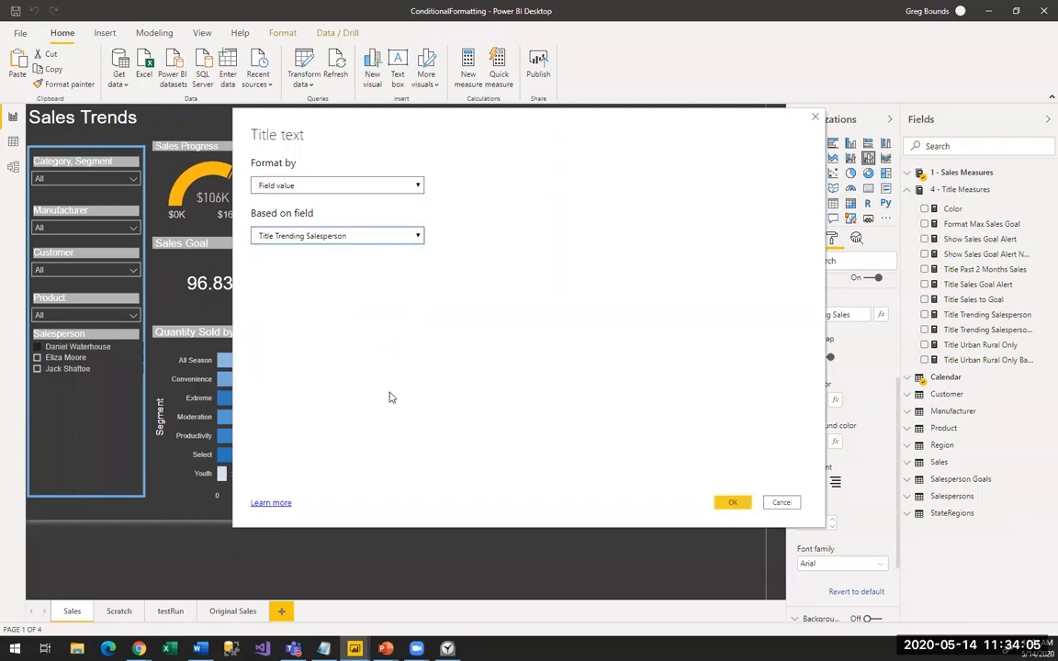
left_click(735, 502)
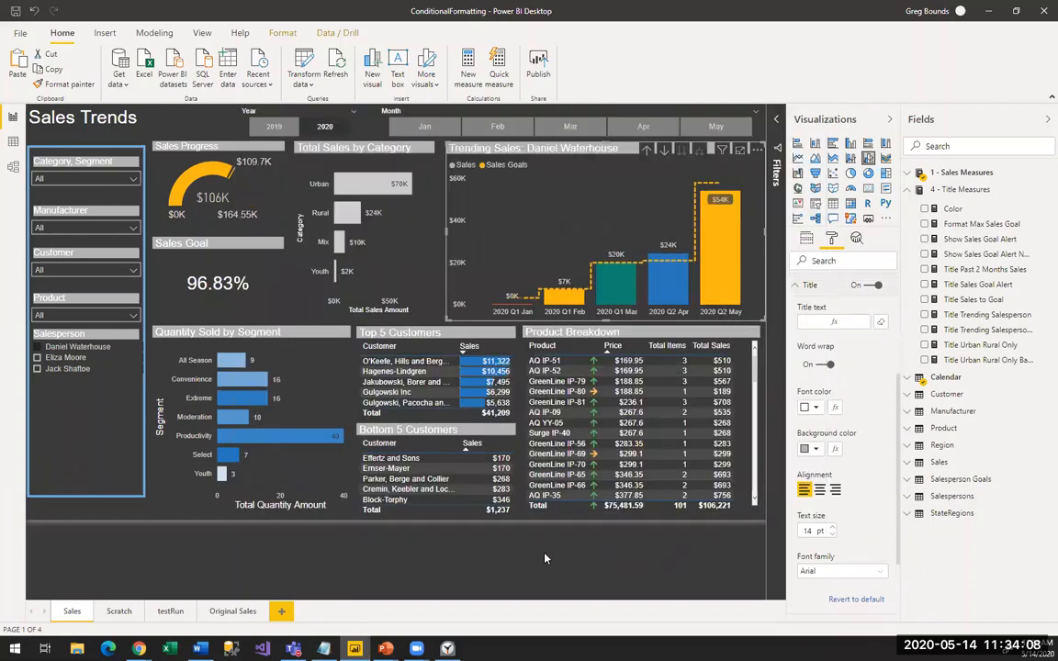
left_click(507, 571)
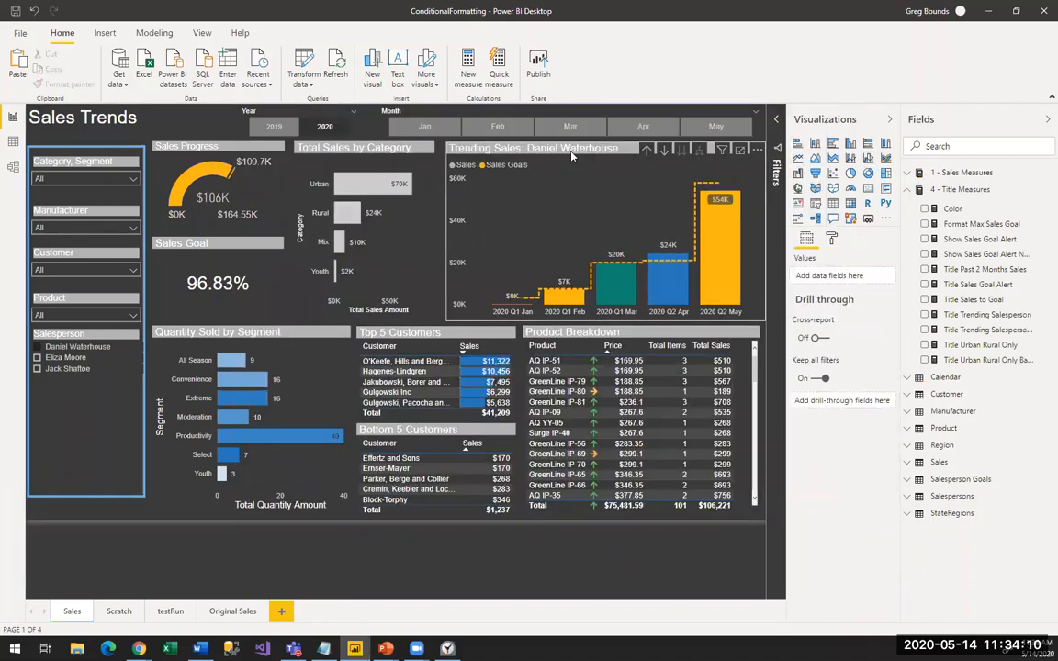
Step: Check the chart's dynamic title with no salesperson selected, and with the second and third salespeople selected in turn
left_click(64, 349)
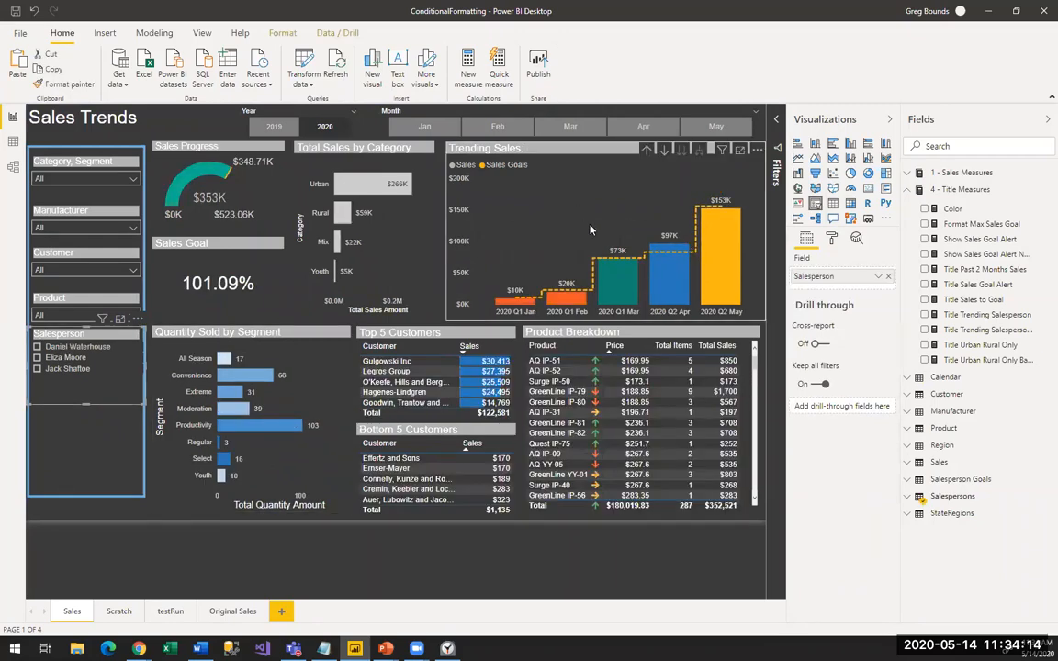
left_click(64, 358)
left_click(67, 369)
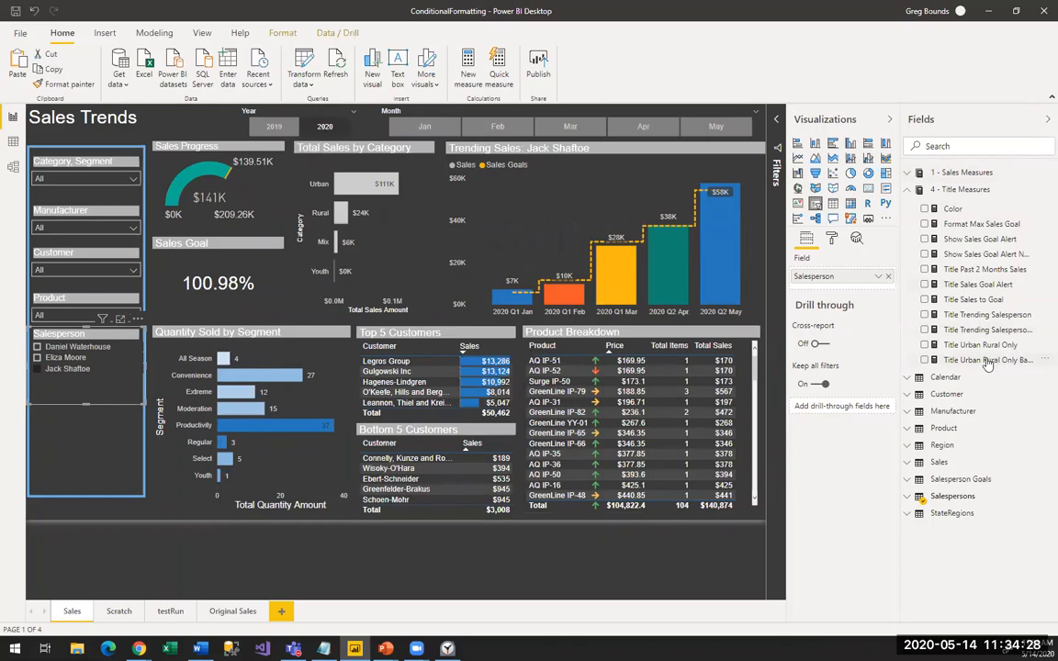
Step: Reopen the Title Trending Salesperson measure and add a selYear variable above RETURN using SELECTEDVALUE on 'Calendar'[Year]
left_click(986, 329)
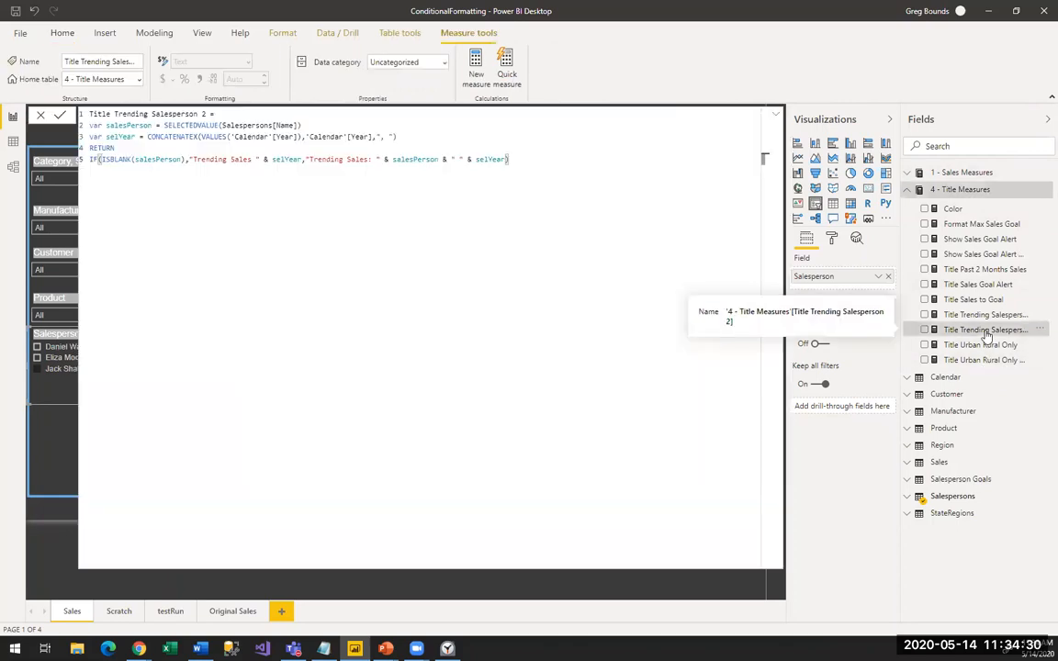
left_click(983, 314)
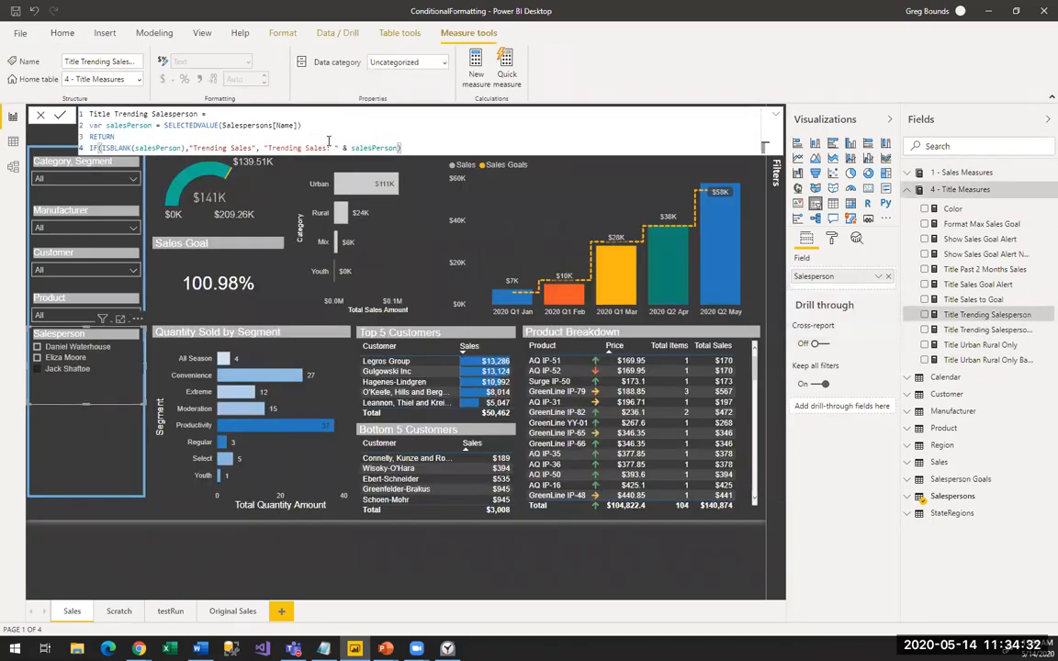
left_click(358, 125)
key("shift+Return")
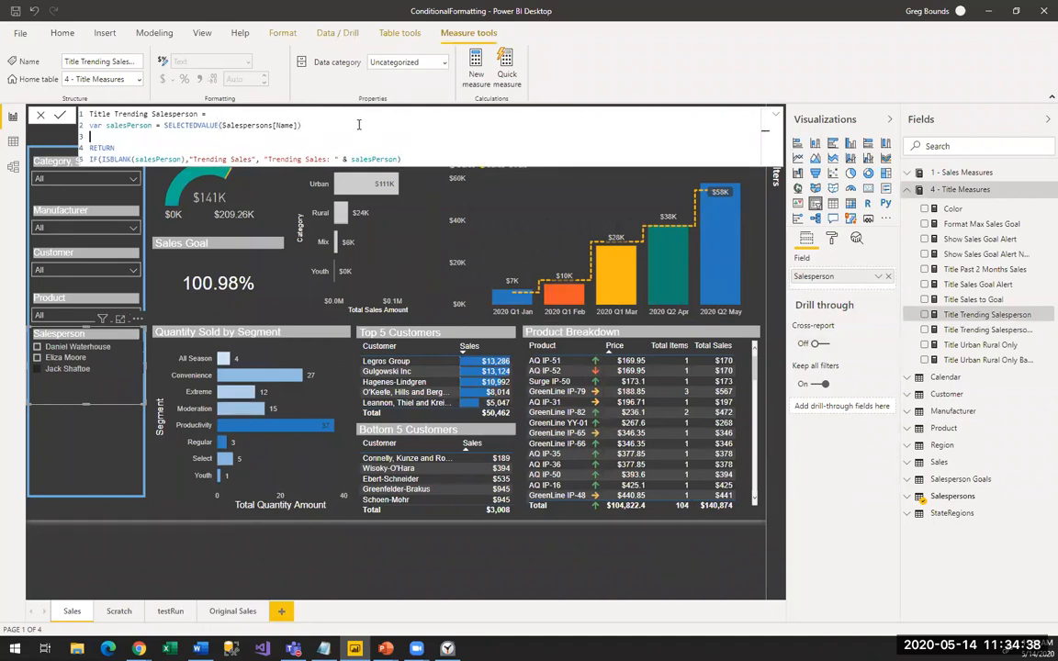
type("var selYear = SELECTED")
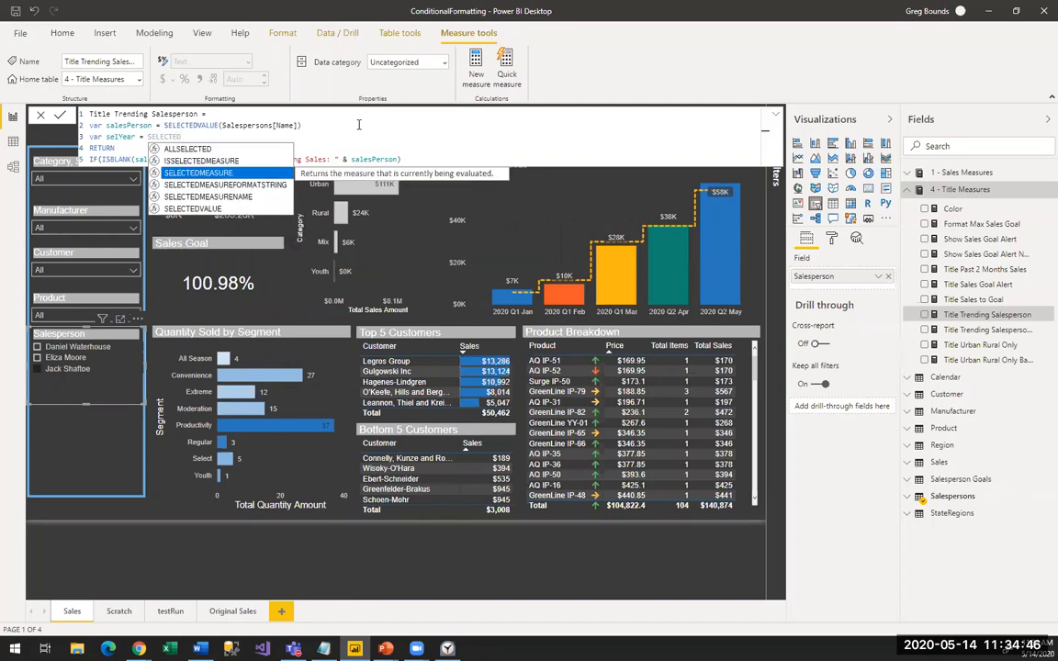
type("VA")
key("Tab")
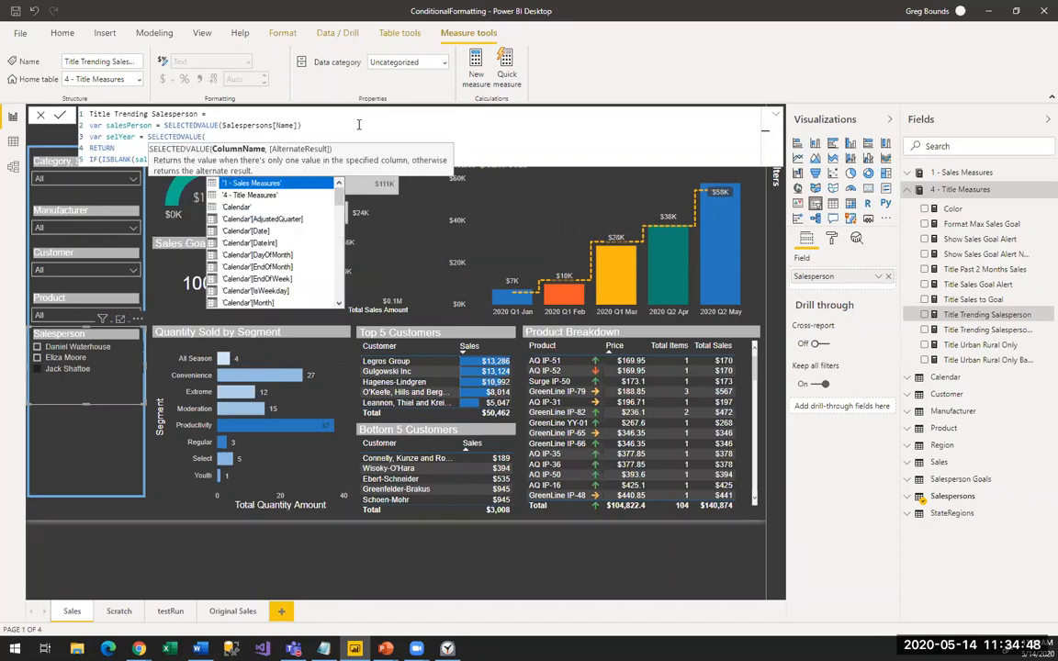
type("year")
key("Tab")
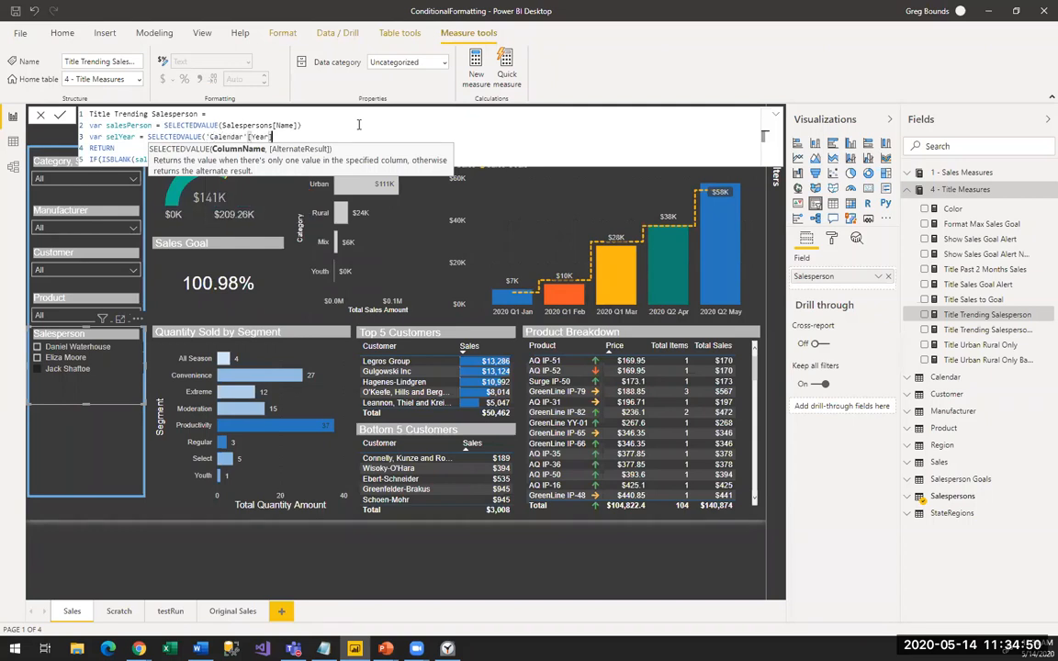
Step: Give selYear's SELECTEDVALUE the alternate result "All Years" and close its parenthesis
type(",")
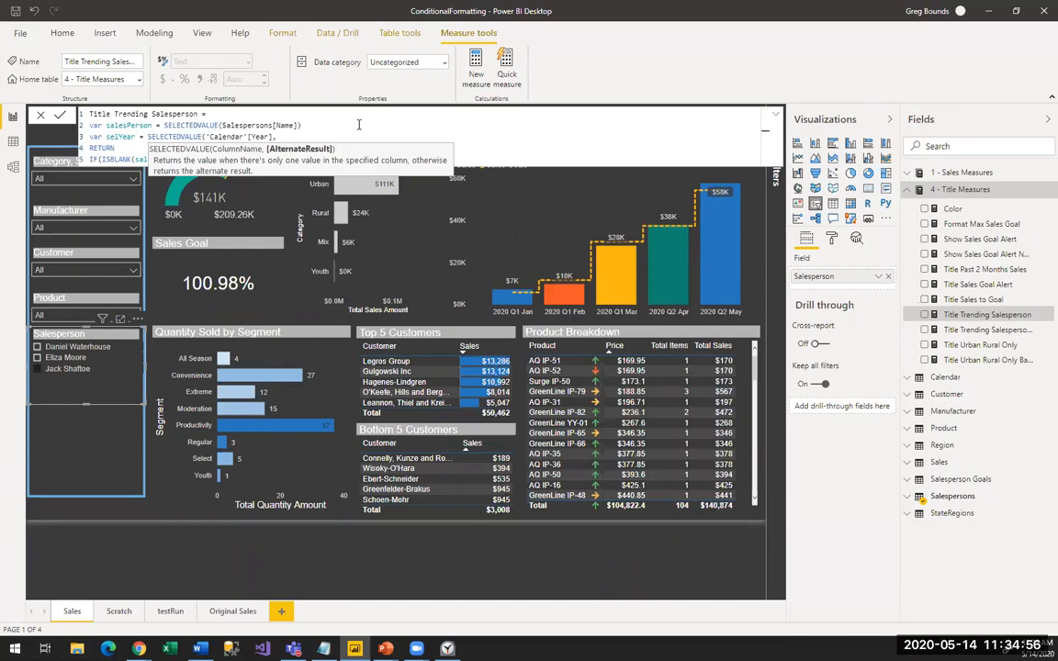
type("All years")
key("BackSpace")
key("BackSpace")
key("BackSpace")
type("Years")
left_click(128, 146)
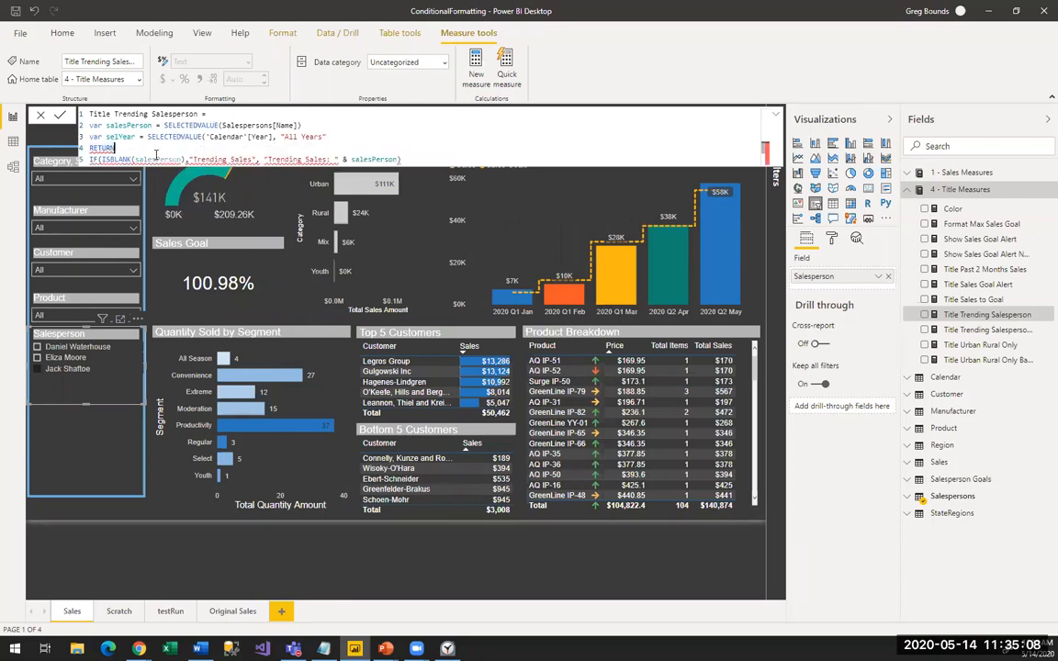
left_click(323, 136)
type(")")
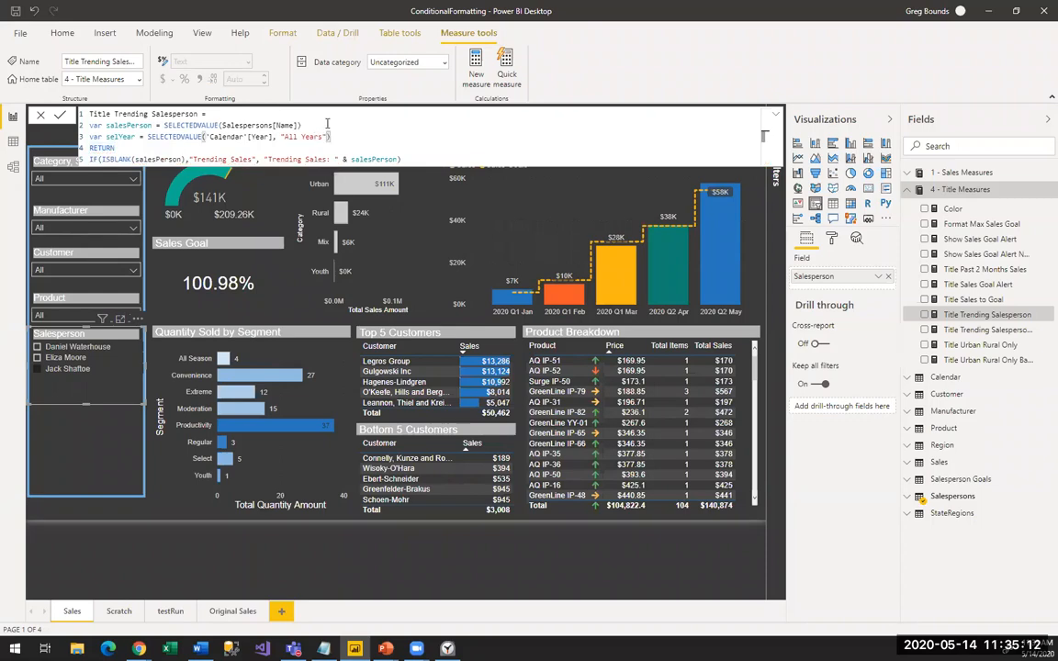
Step: Extend the IF's blank-salesperson result to "Trending Sales " & selYear
left_click(256, 159)
key("Right")
type("& ")
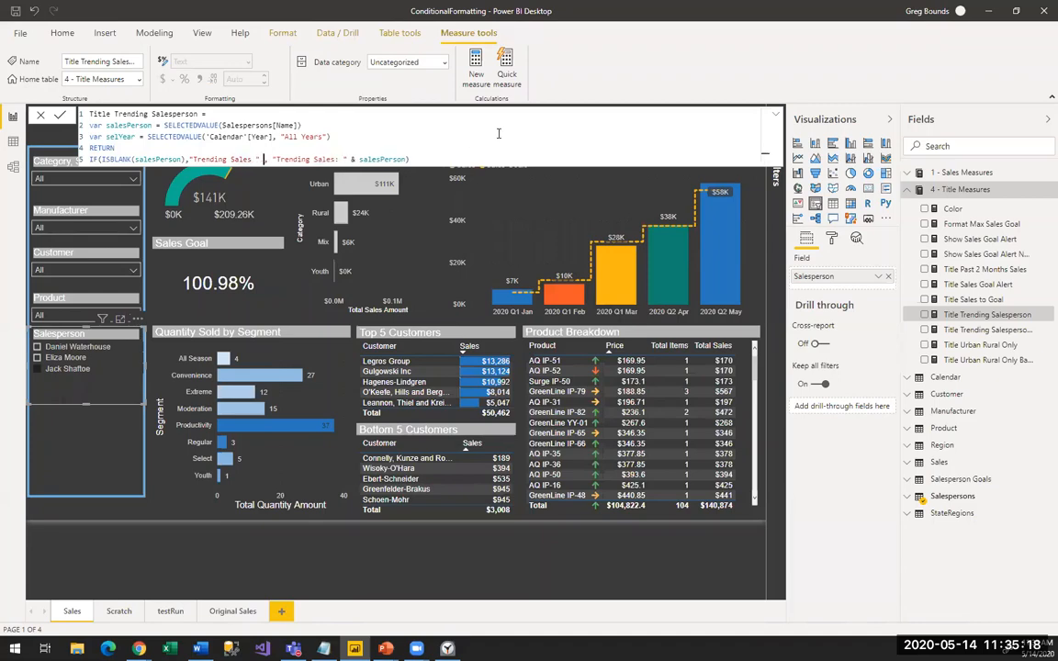
type("sel")
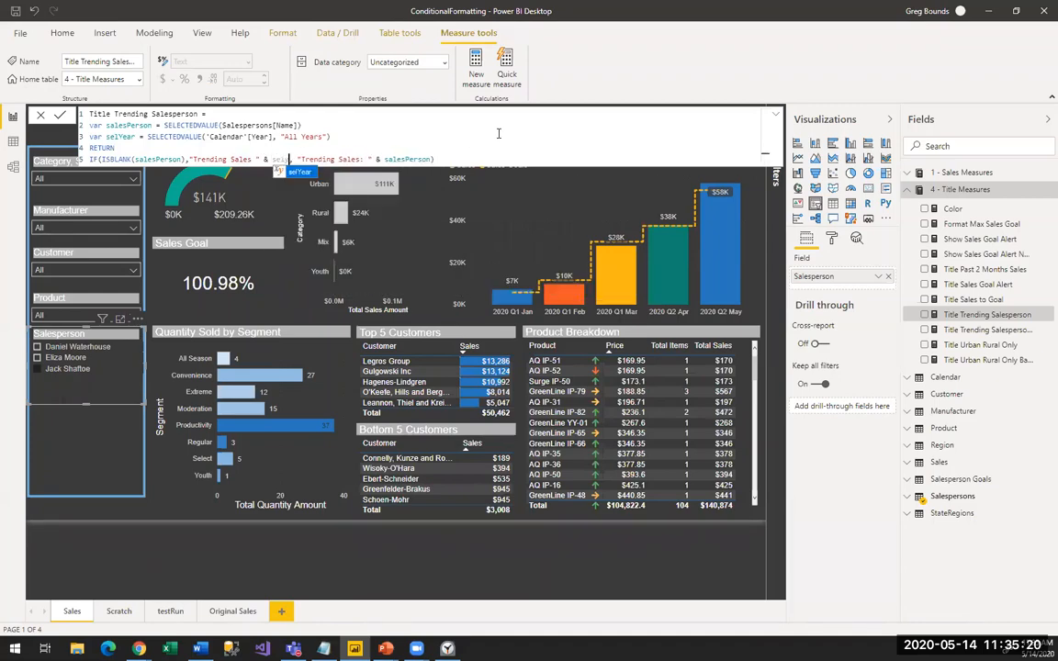
type("y")
key("Tab")
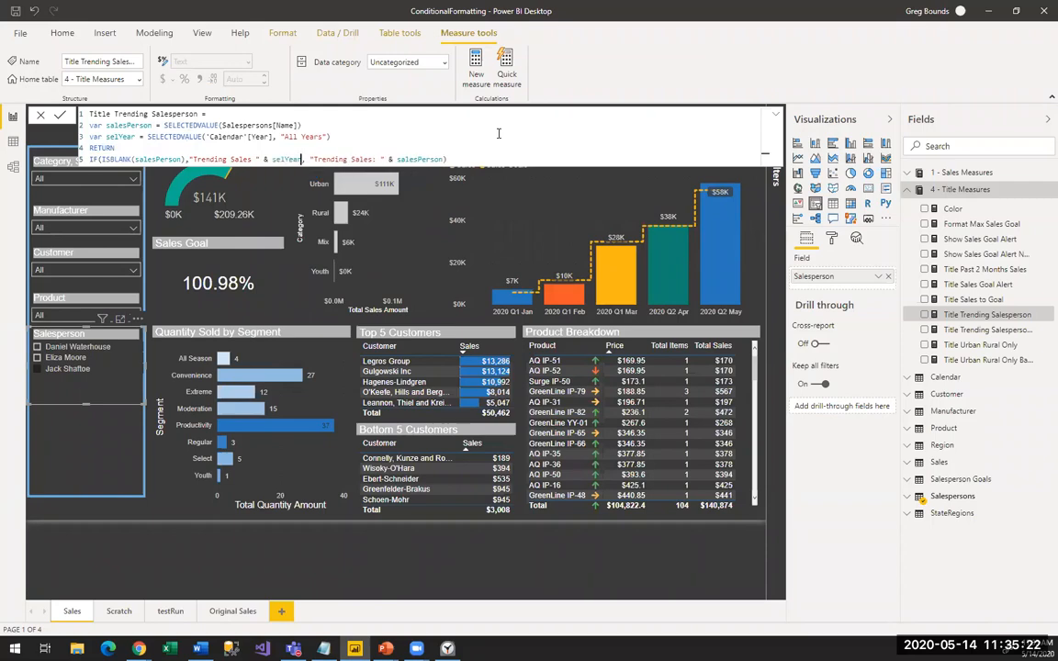
Step: Append & " " & selYear to the IF's salesperson result, commit the measure, and check the Trending Sales chart's title
key("End")
key("Left")
type("& \" \" & selYear")
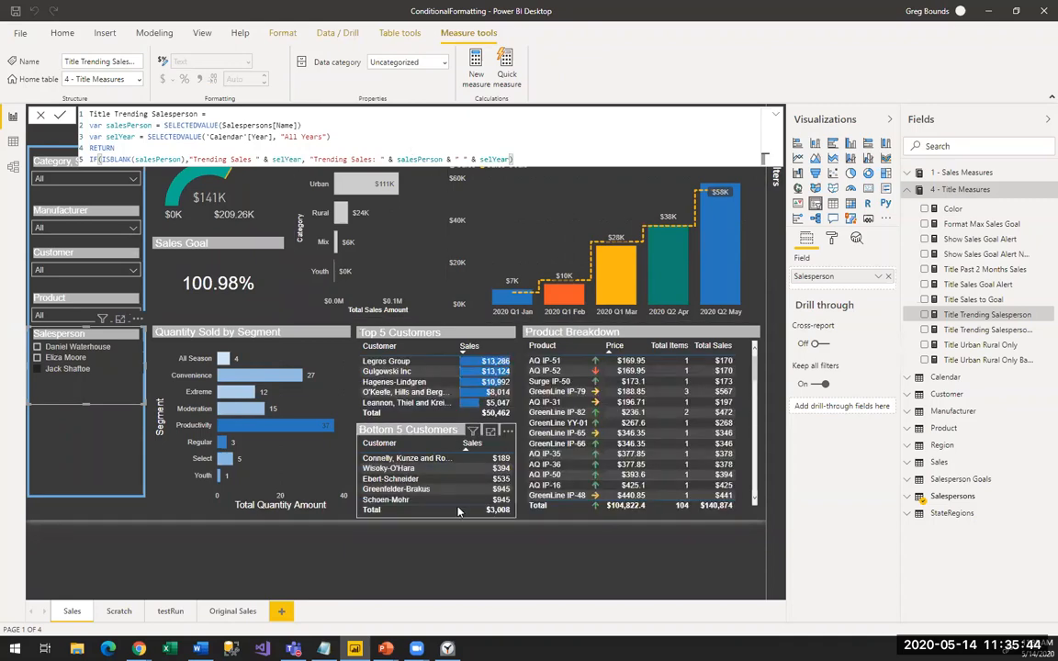
left_click(432, 551)
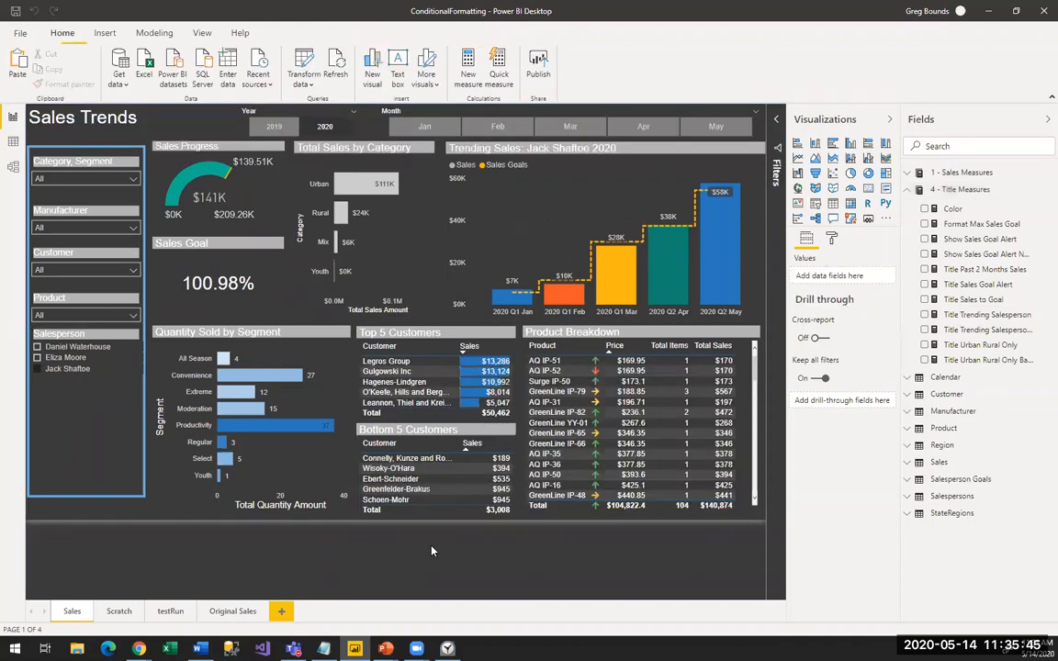
left_click(540, 177)
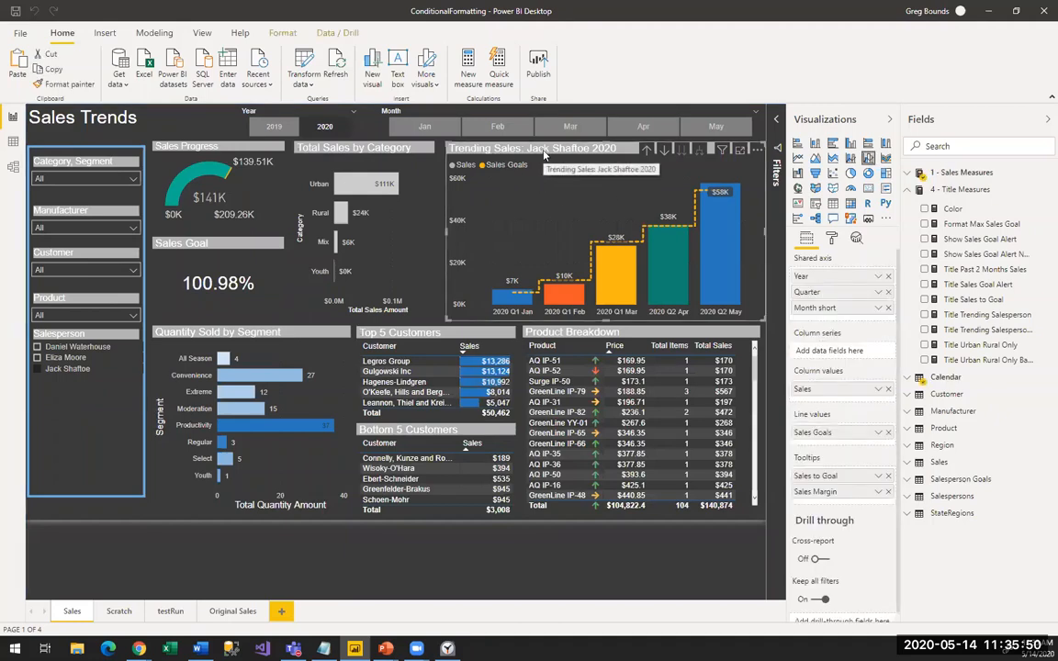
Step: Switch the Salesperson and Year filters among individual salespeople, all years and 2020 to check the Trending Sales title
left_click(61, 368)
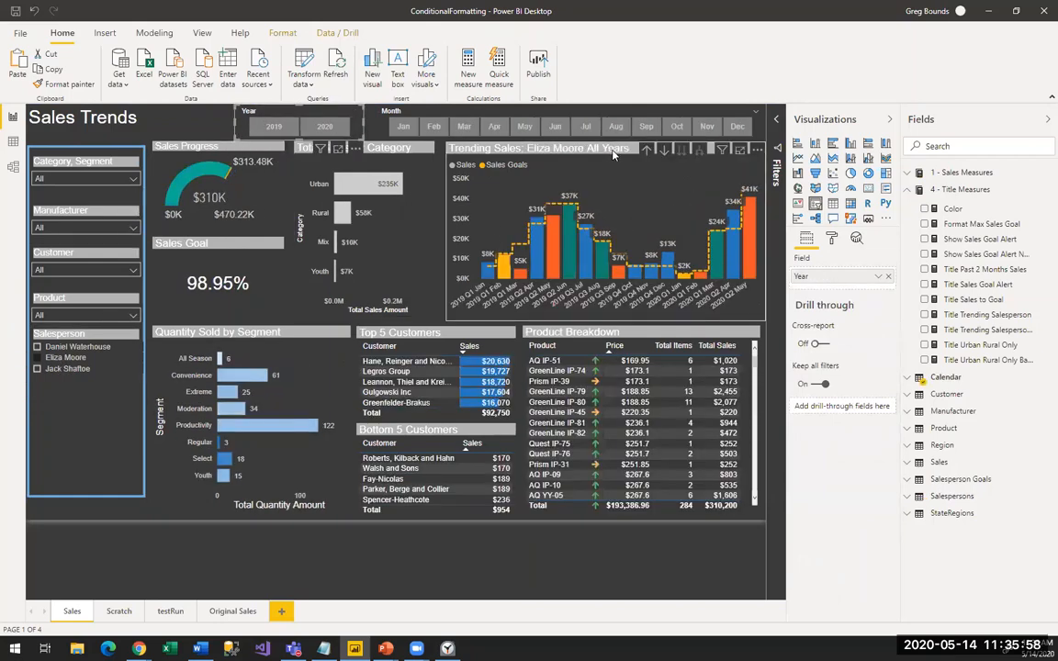
left_click(69, 358)
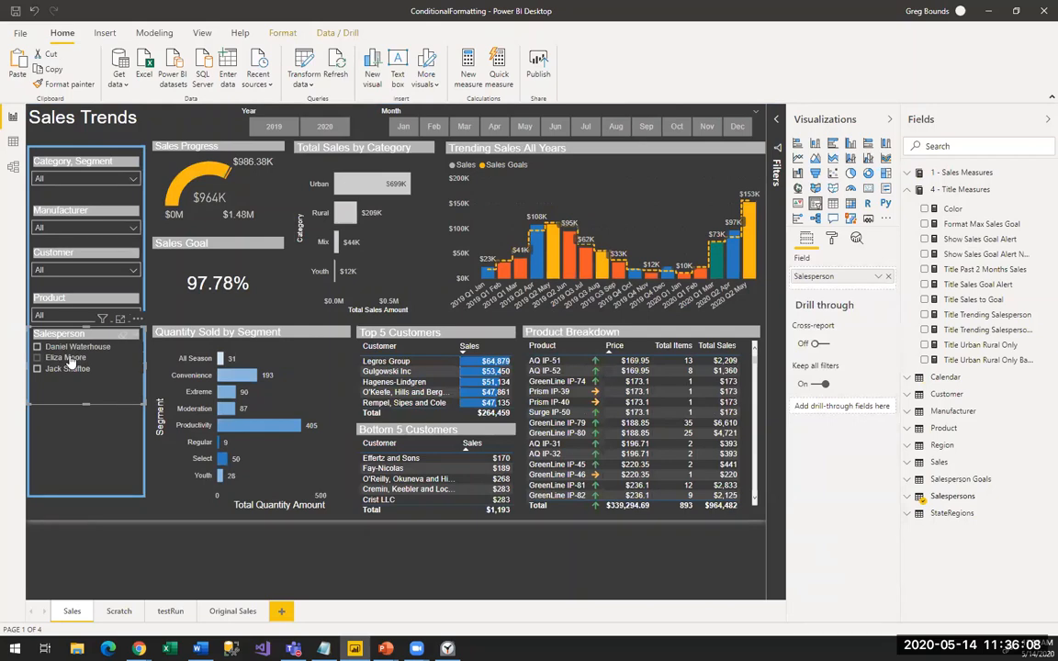
left_click(71, 348)
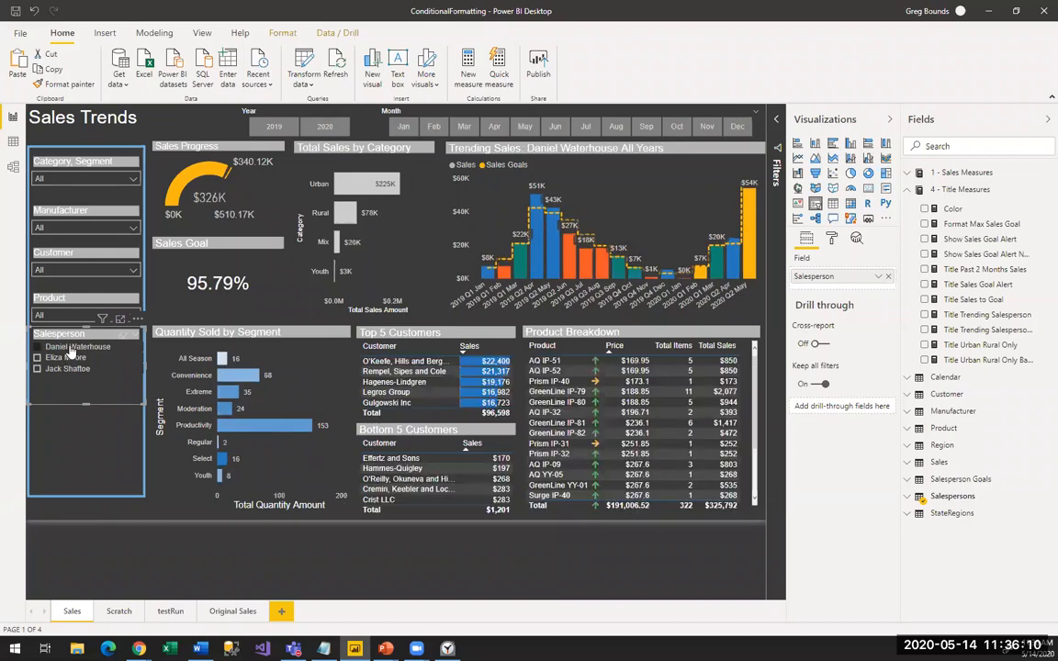
left_click(322, 127)
left_click(322, 127)
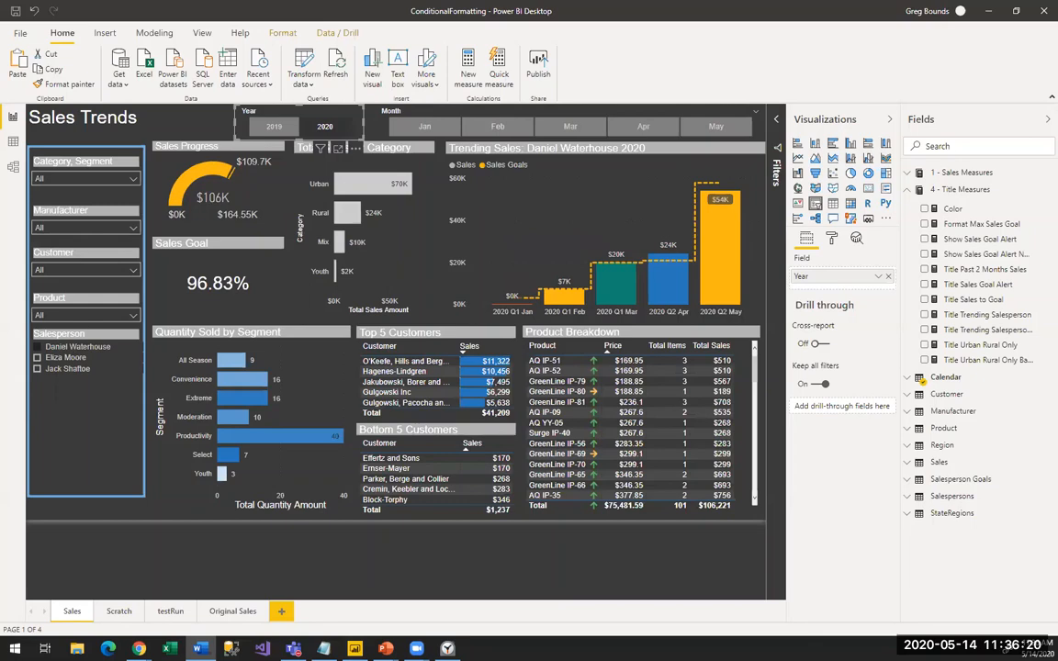
Step: Replace the Sales to Goal field in the Sales Goal card with the Past 2 Months Sales measure
left_click(267, 278)
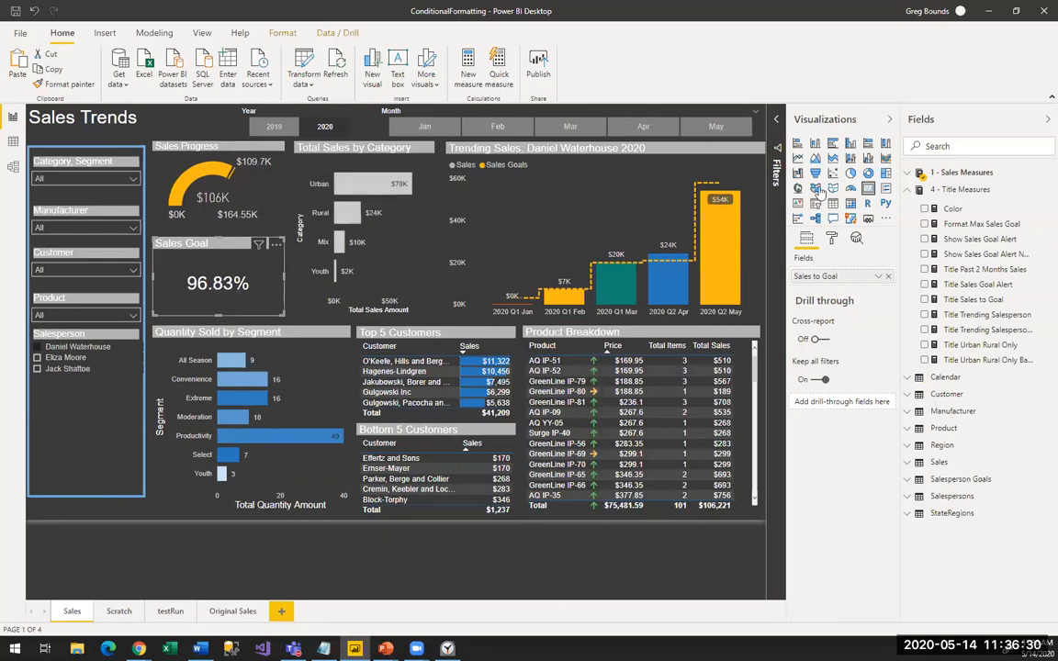
left_click(955, 173)
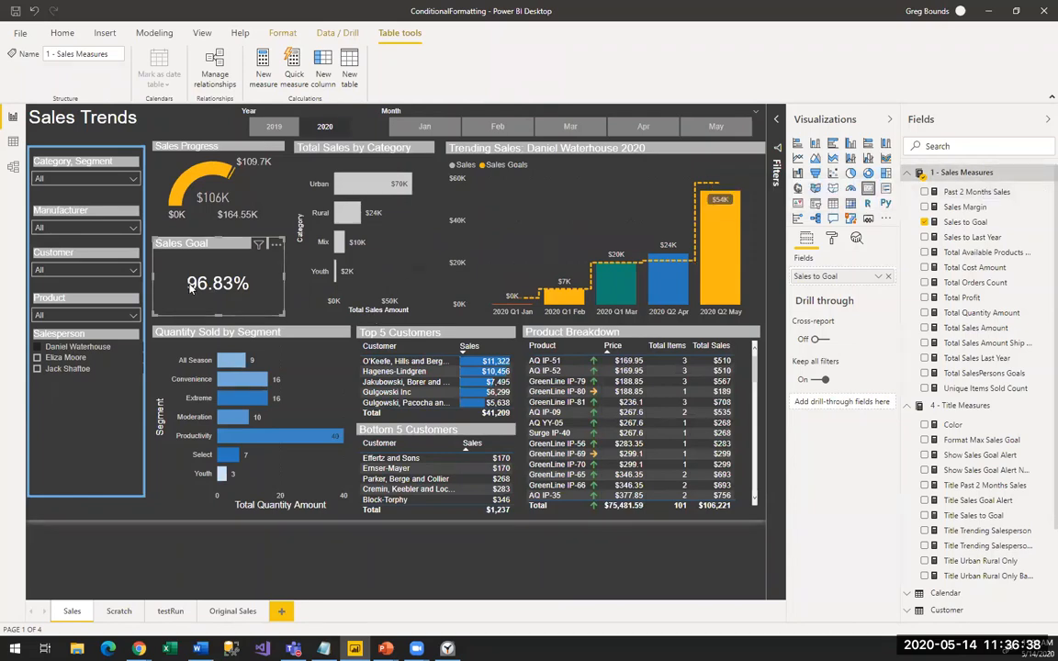
left_click_drag(966, 195, 861, 283)
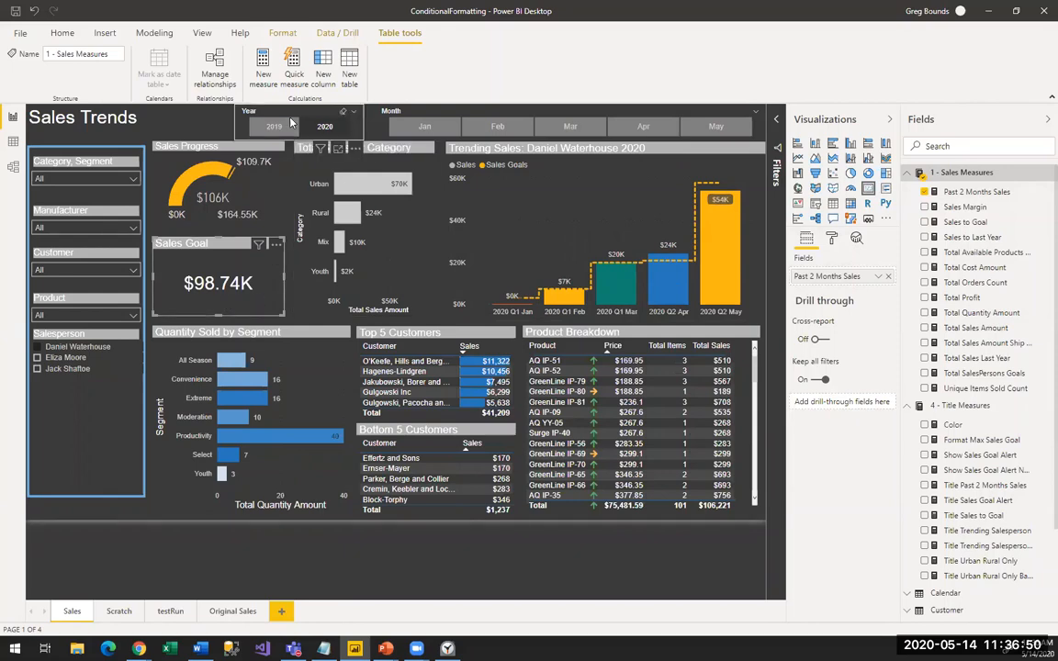
Step: Compare the card's value for 2019 and 2020, and review the formula of the Past 2 Months Sales measure
left_click(329, 128)
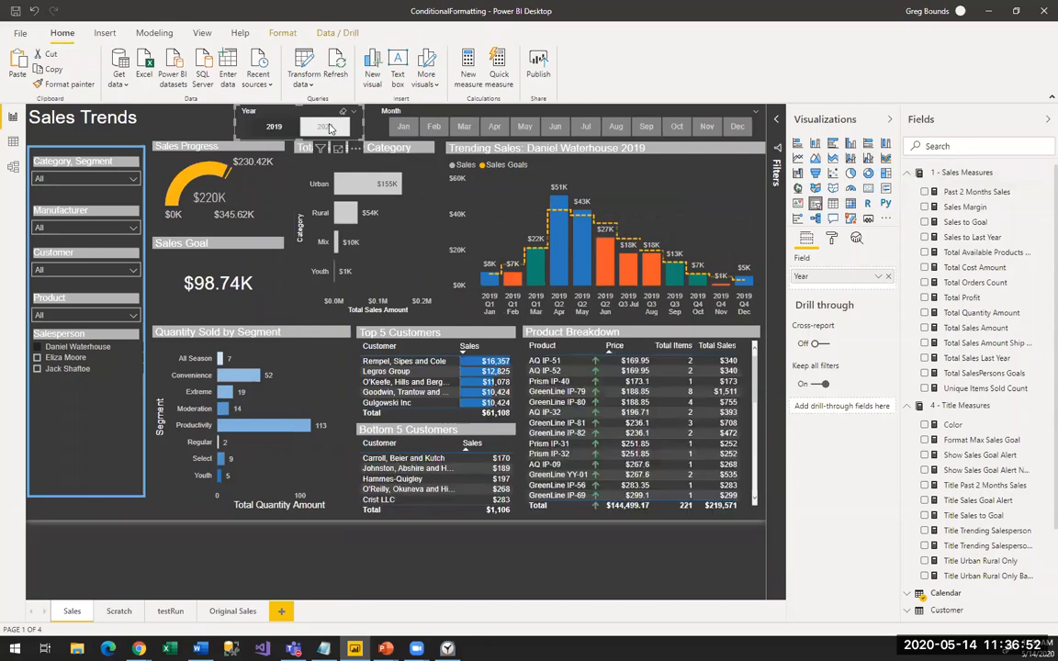
left_click(329, 128)
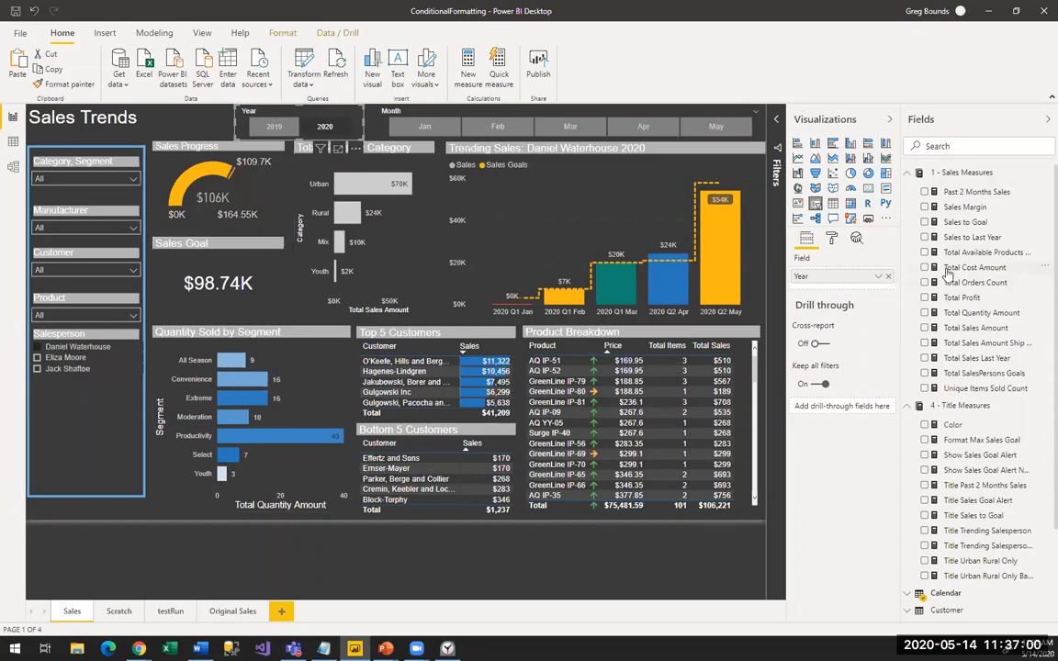
left_click(965, 194)
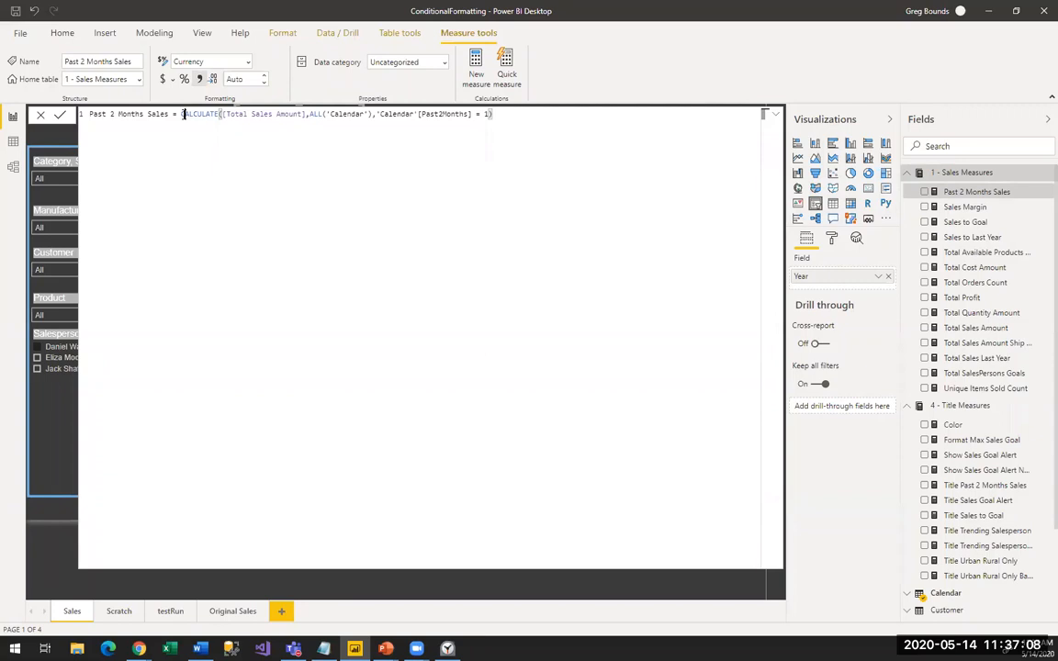
left_click_drag(183, 113, 498, 117)
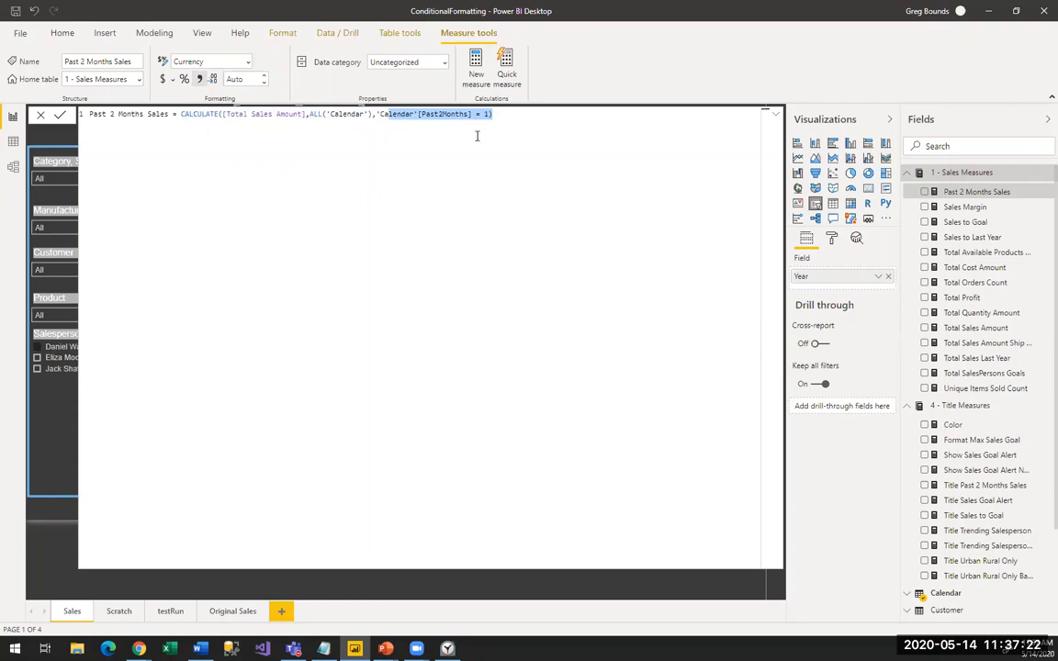
left_click(774, 119)
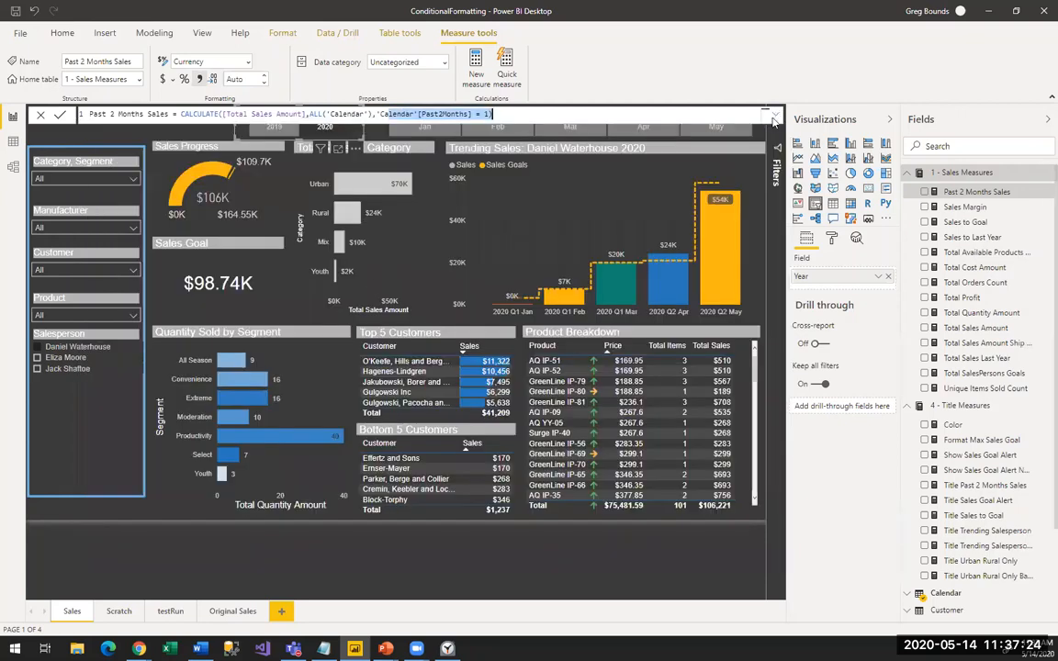
Step: Base the Sales Goal card's title text on the Title Past 2 Months Sales measure as a field value
left_click(264, 277)
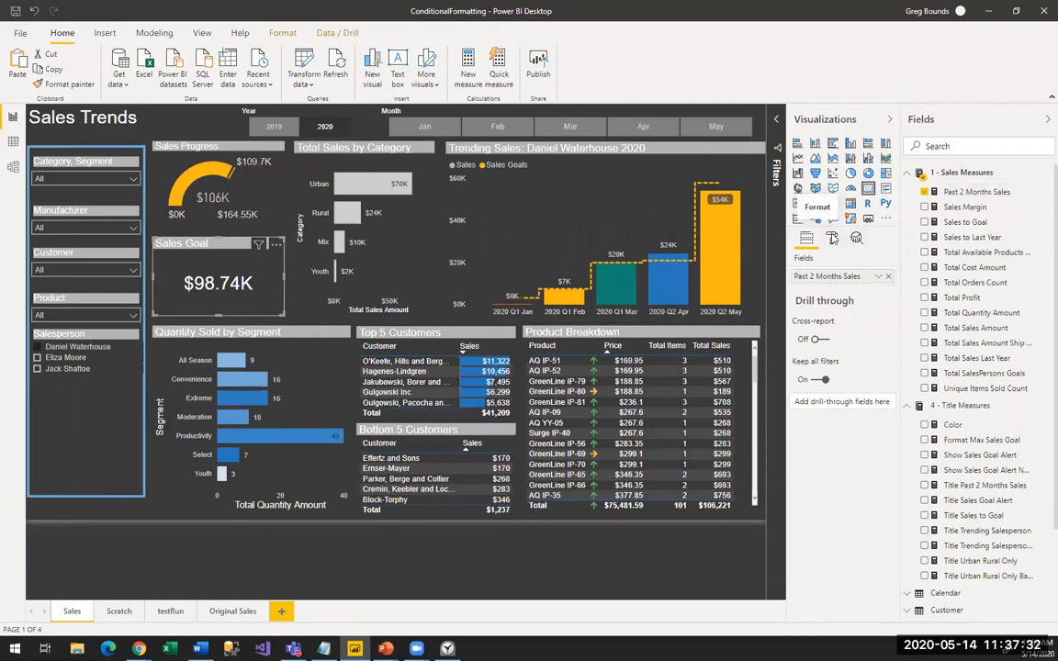
left_click(832, 237)
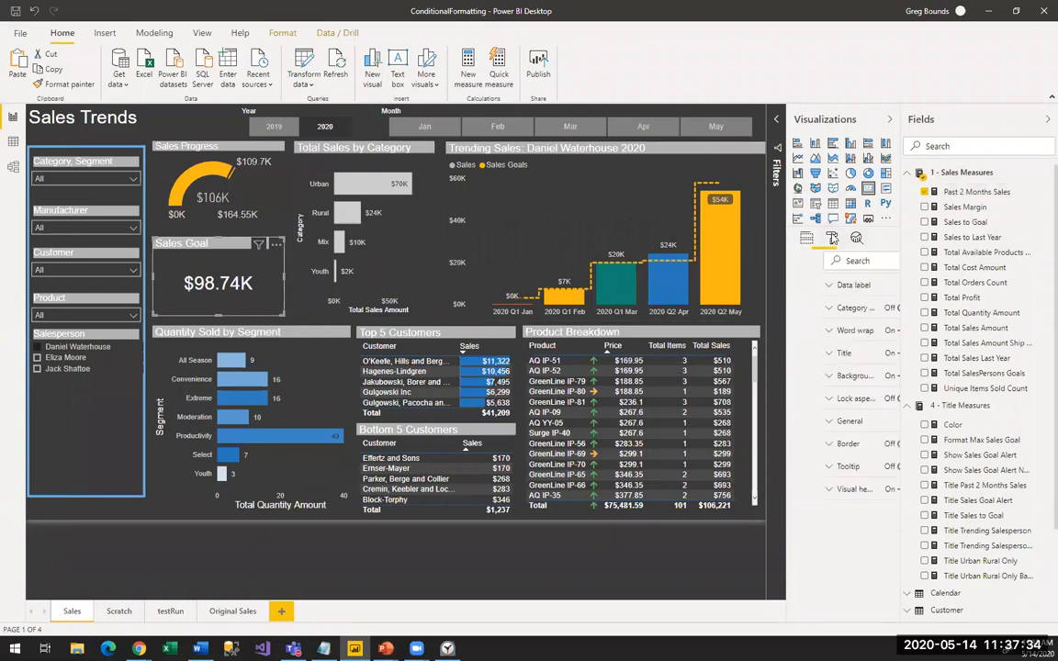
left_click(826, 354)
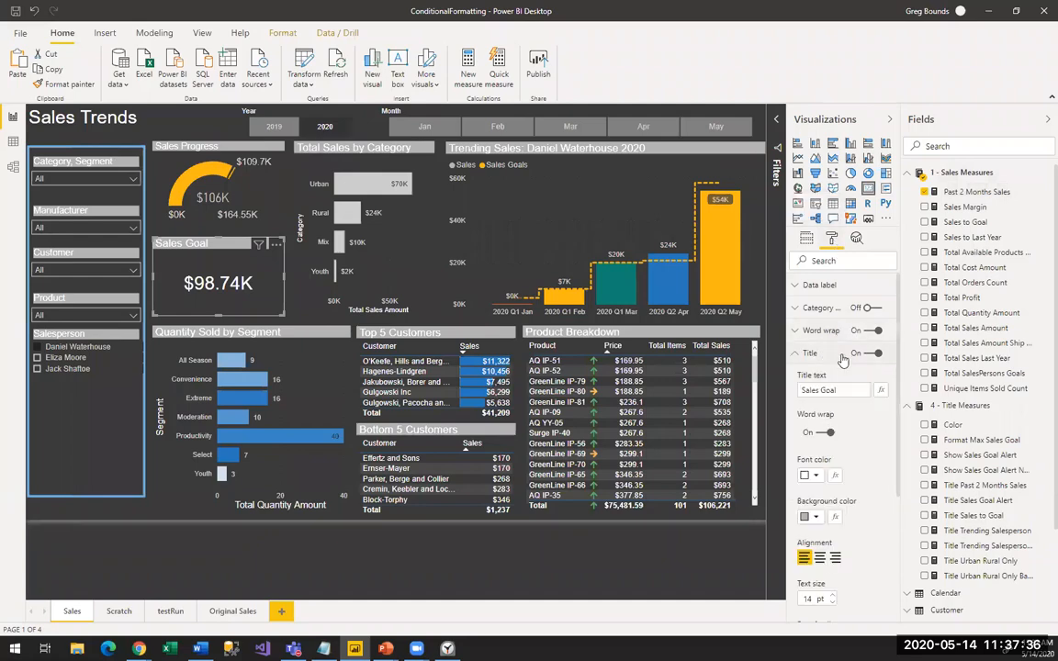
left_click(881, 394)
left_click(314, 236)
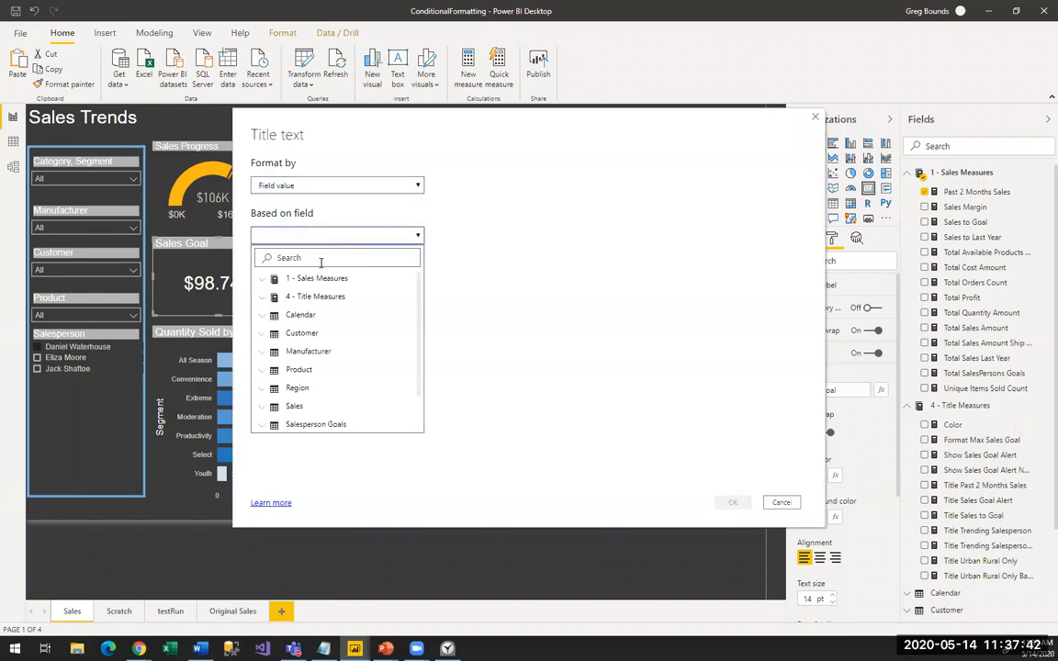
type("title")
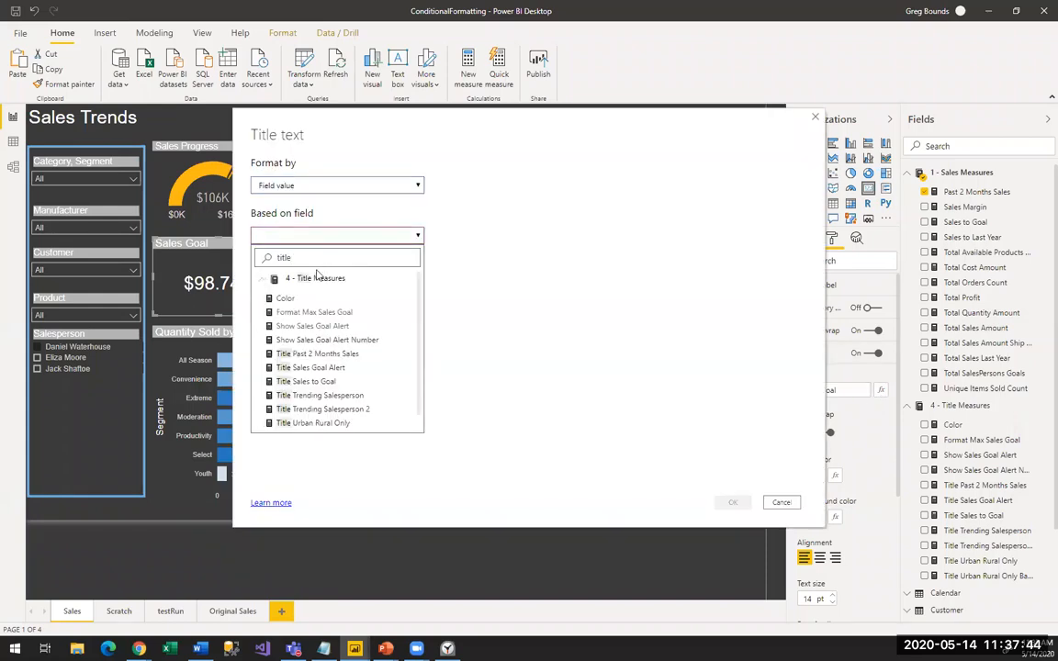
left_click(337, 359)
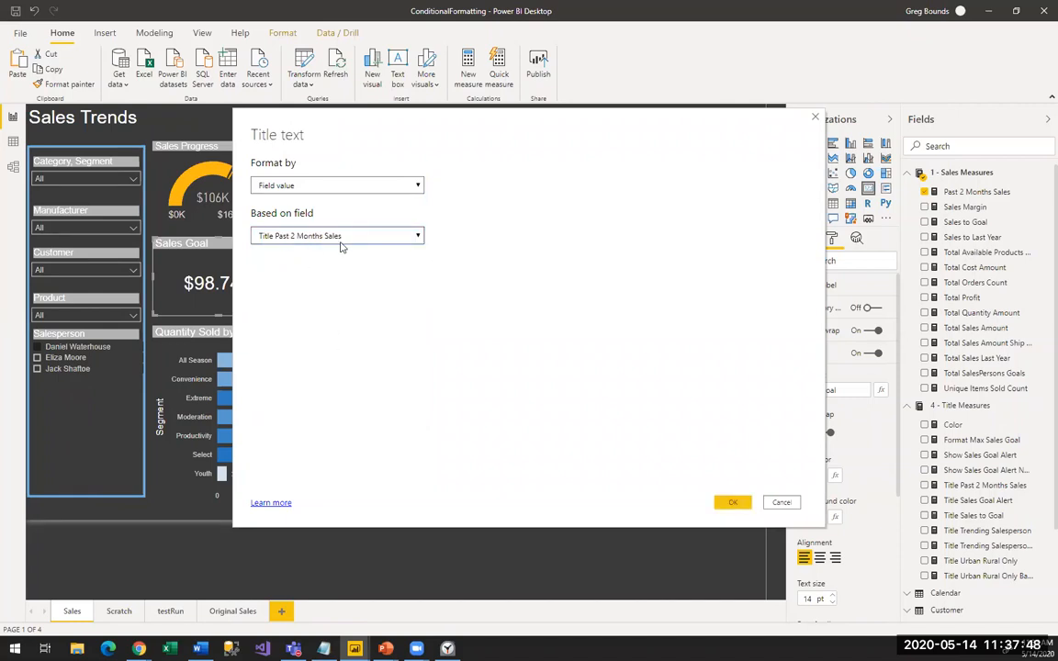
left_click(735, 502)
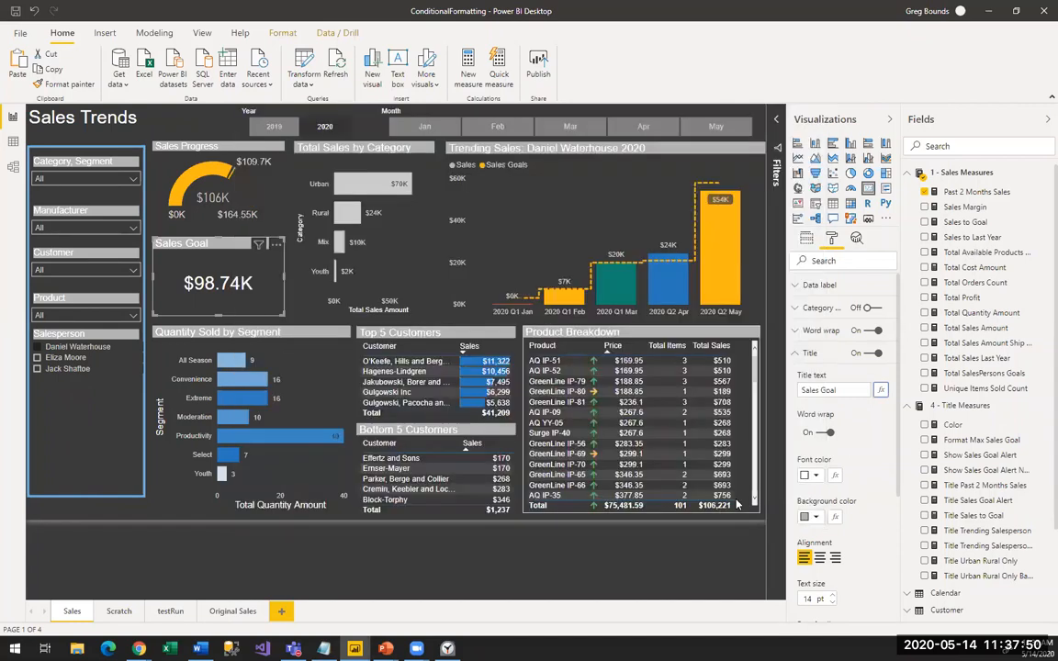
left_click(309, 309)
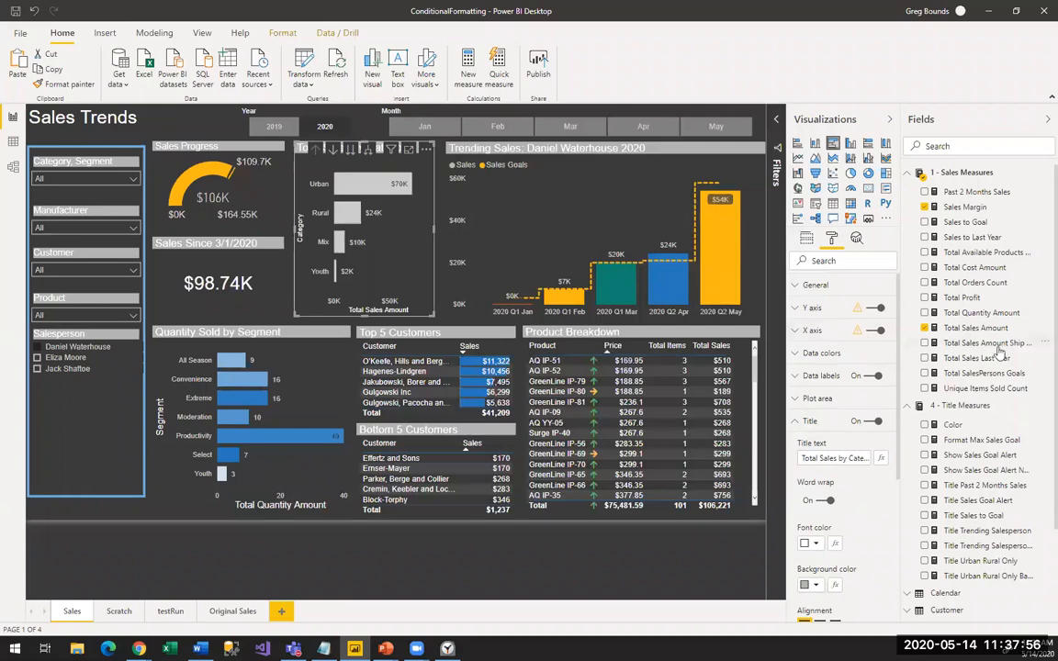
Step: Review the Title Past 2 Months Sales measure's formula, and clear the Salesperson filter to check the card
left_click(987, 485)
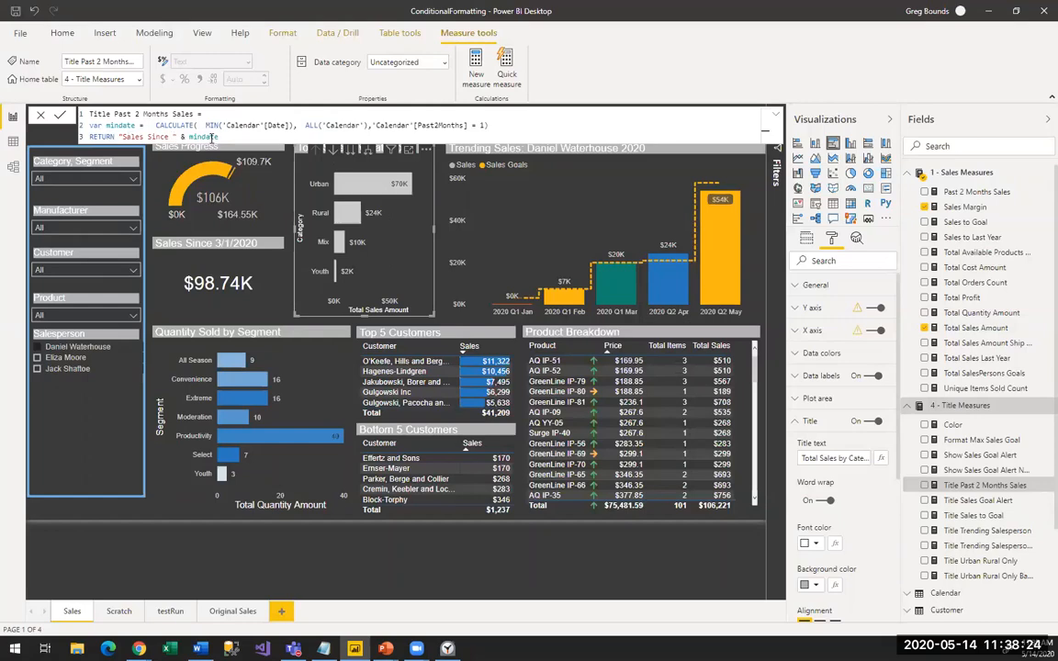
left_click(247, 492)
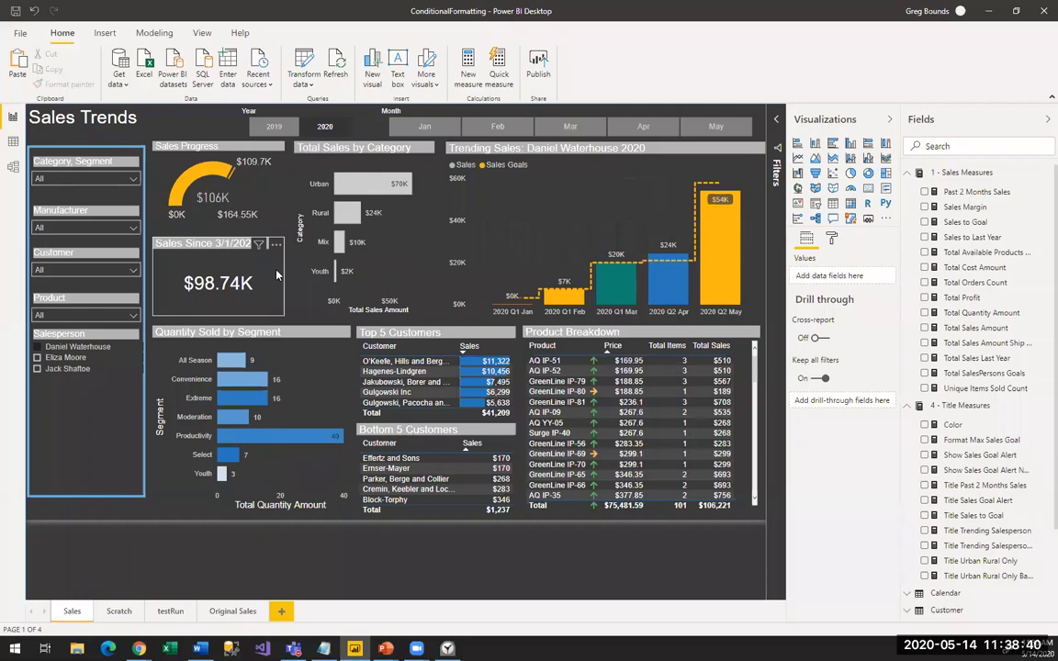
left_click(38, 346)
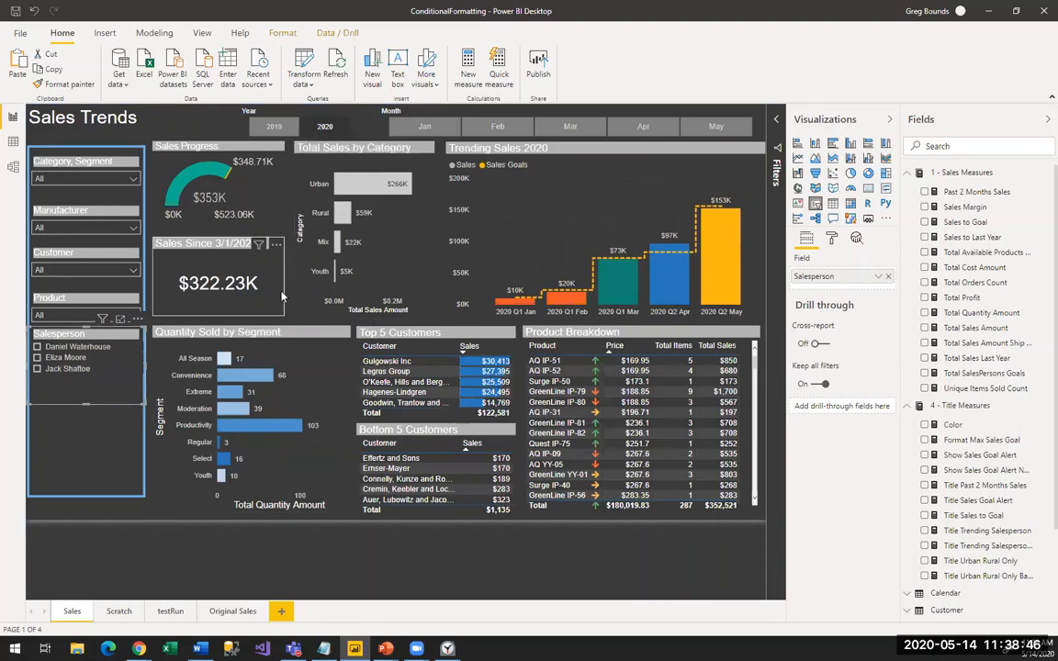
Step: Open the Title Sales to Goal measure and remove the FORMAT function name and its opening parenthesis
left_click(269, 201)
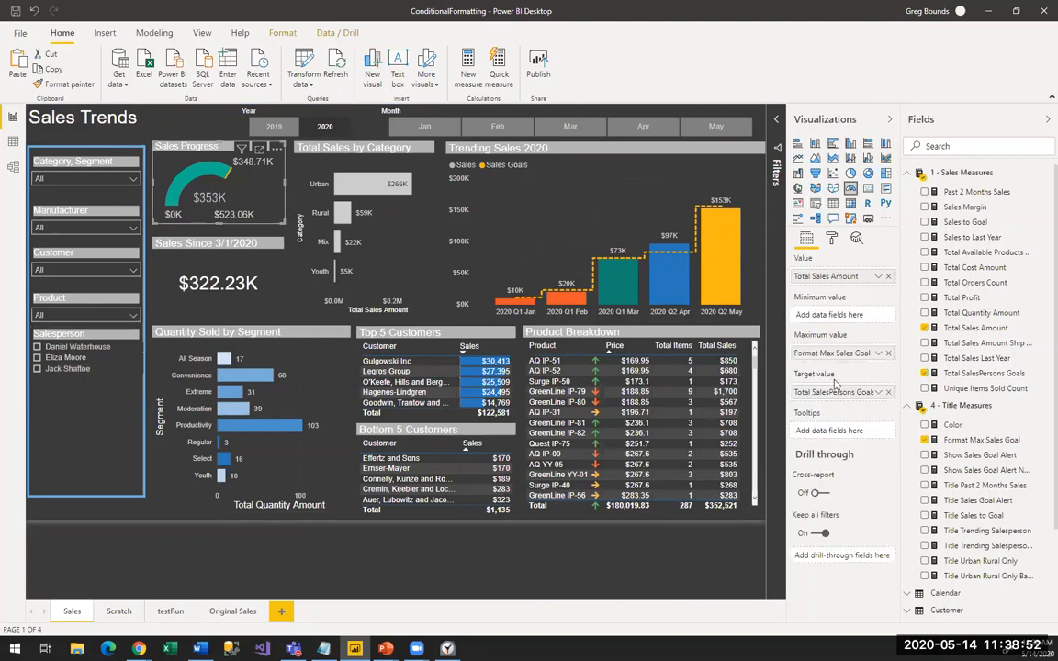
left_click(972, 515)
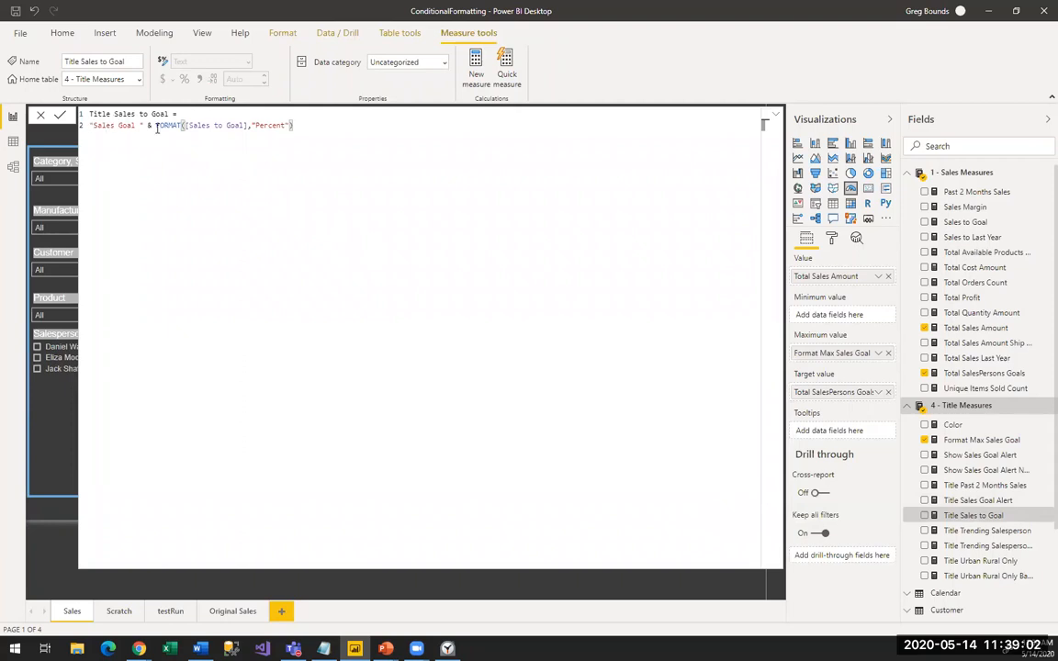
left_click_drag(166, 126, 244, 125)
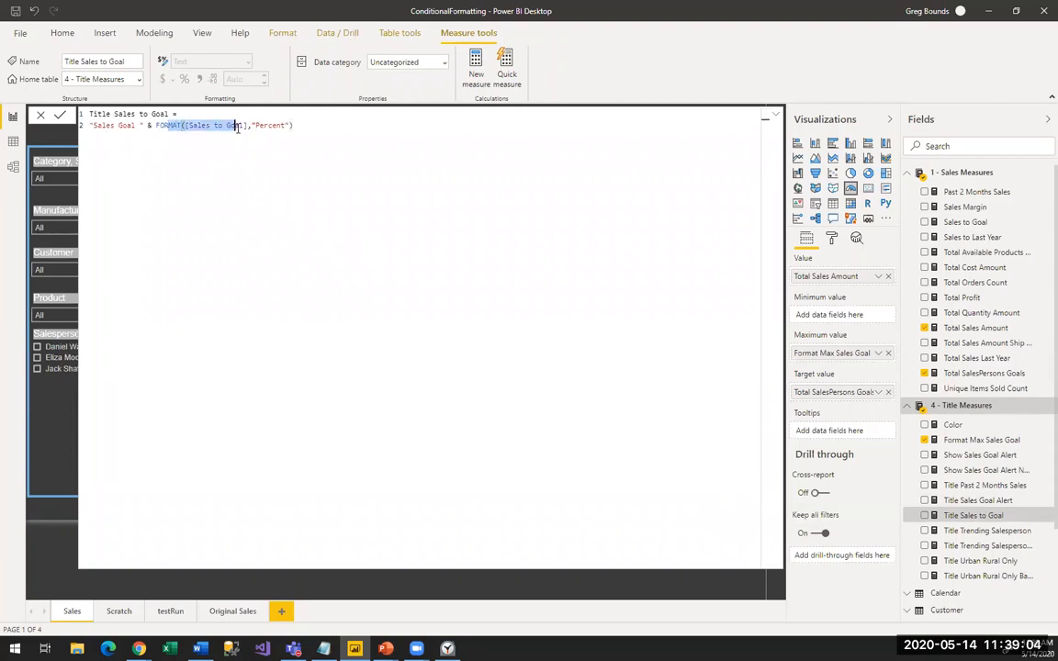
double_click(168, 126)
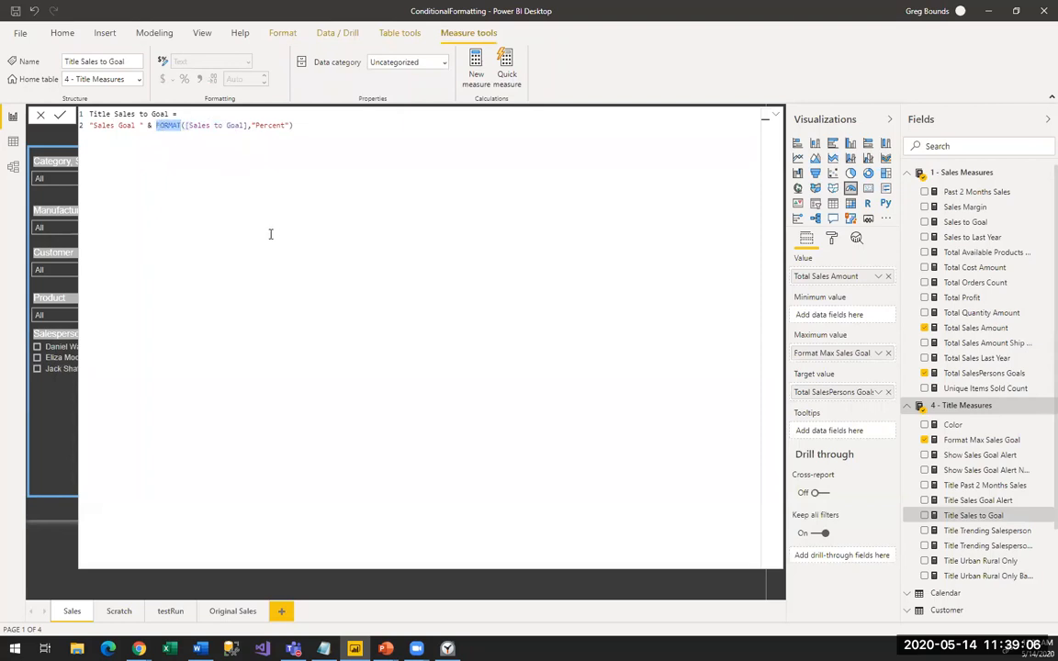
key("Delete")
key("Delete")
key("Delete")
key("End")
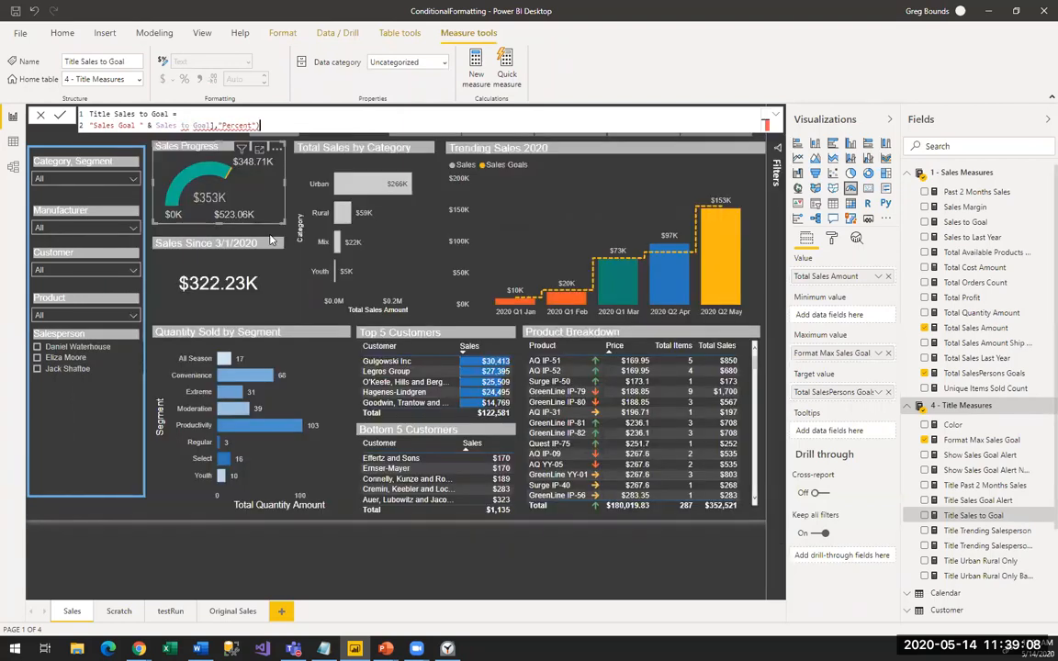
Step: Remove the "Percent" format argument so the measure reads "Sales Goal " & [Sales to Goal], and commit it
key("shift+Left")
key("shift+Left")
key("shift+Left")
key("shift+Left")
key("shift+Left")
key("shift+Left")
key("shift+Left")
key("shift+Left")
key("shift+Left")
key("shift+Left")
key("shift+Left")
key("shift+Left")
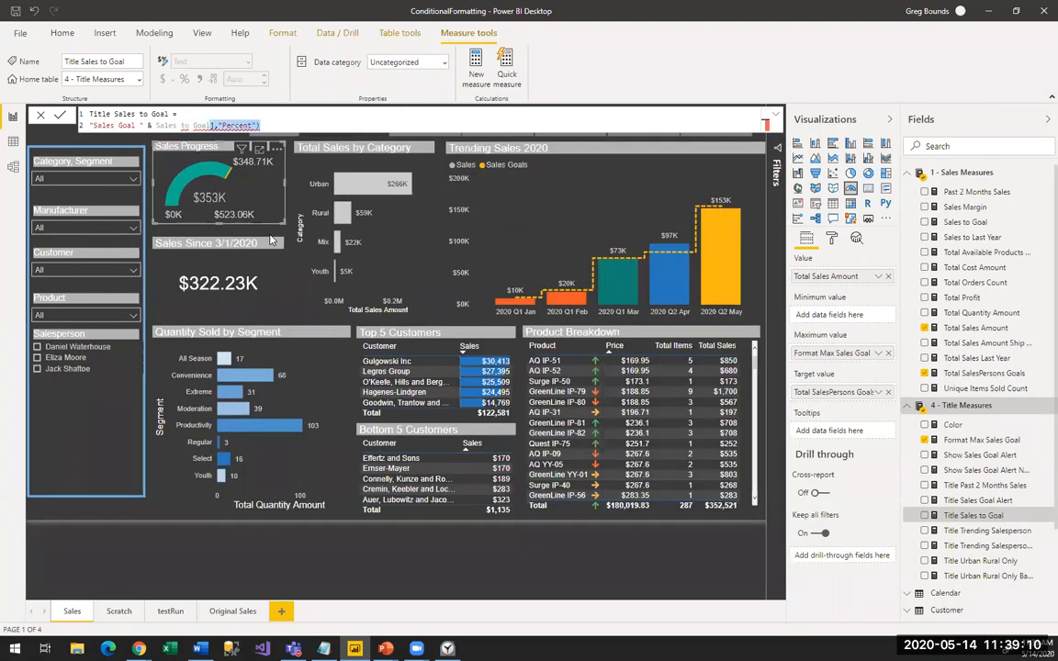
key("Delete")
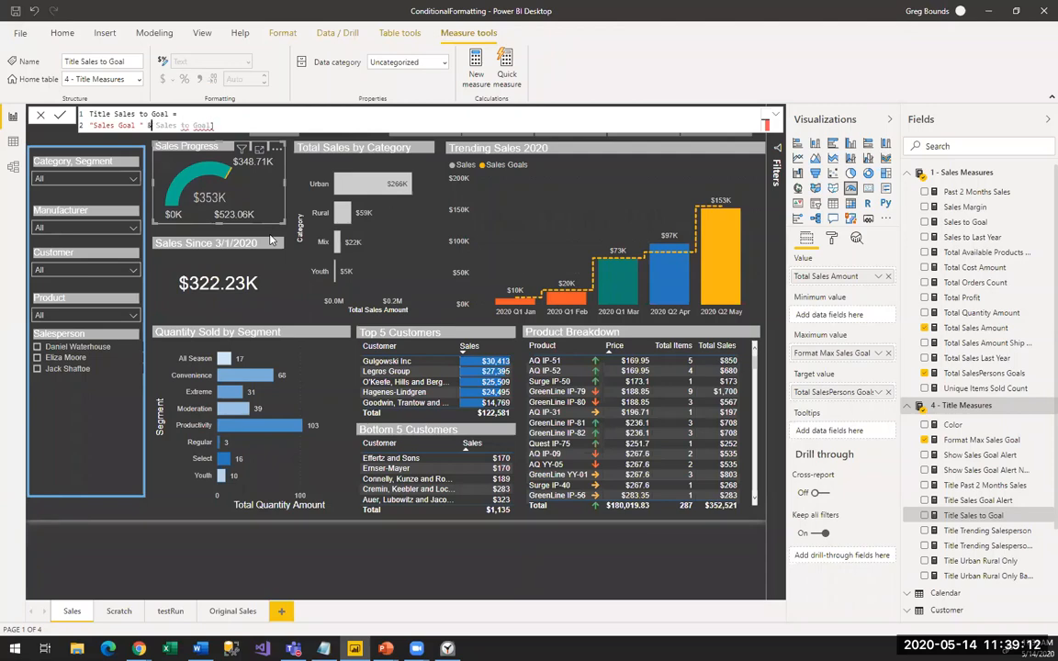
type("[Sales to Goal")
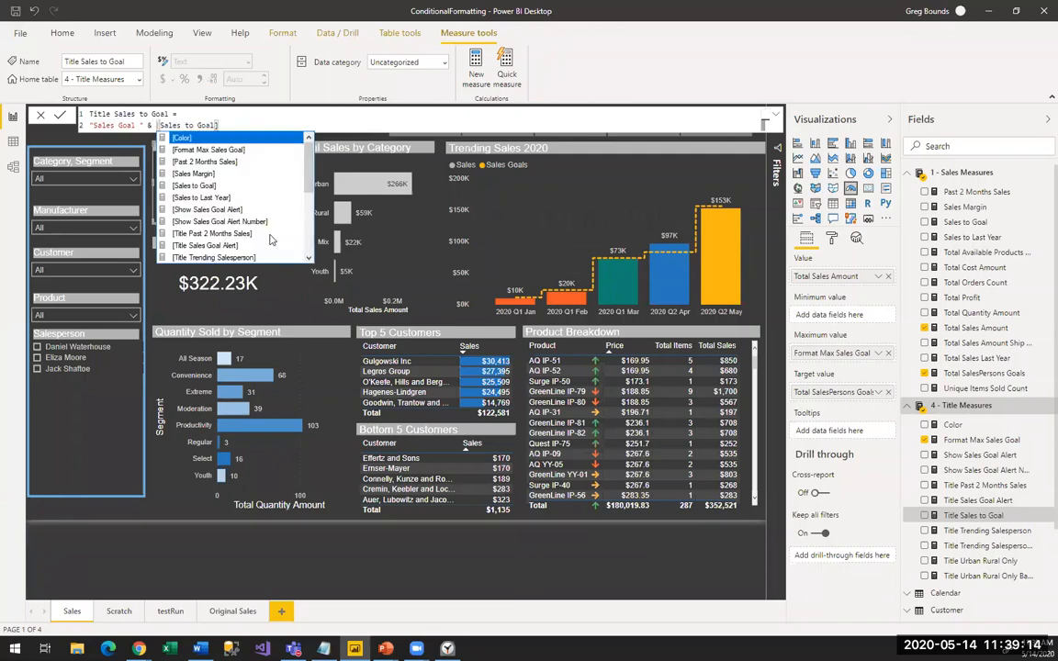
left_click(257, 125)
key("Return")
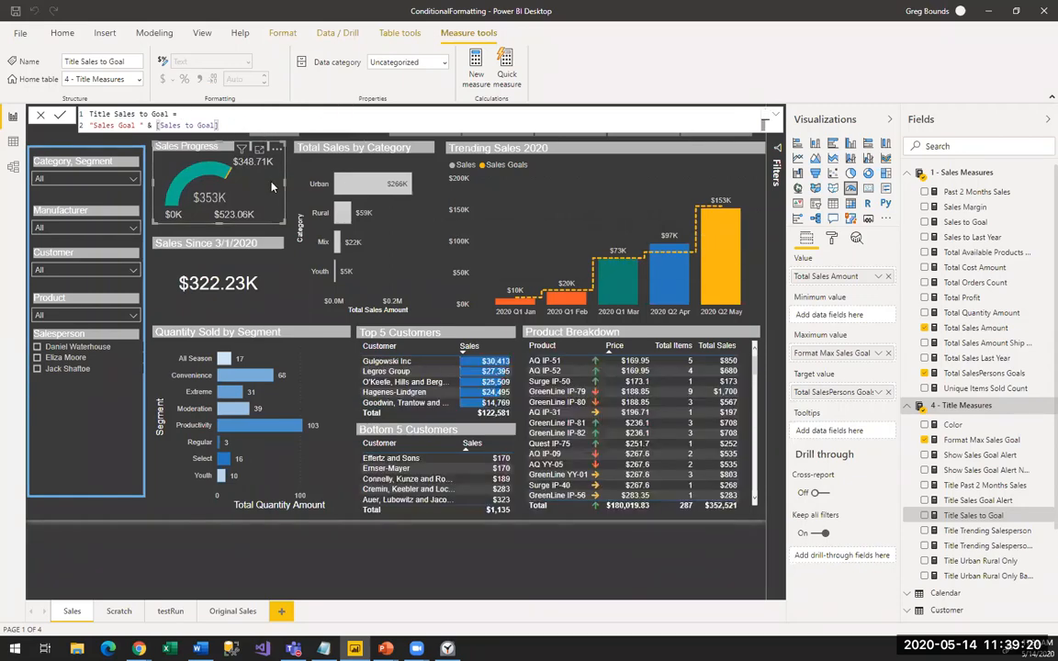
left_click(322, 585)
Step: Base the Sales Progress gauge's title text on the Title Sales to Goal measure as a field value
left_click(161, 136)
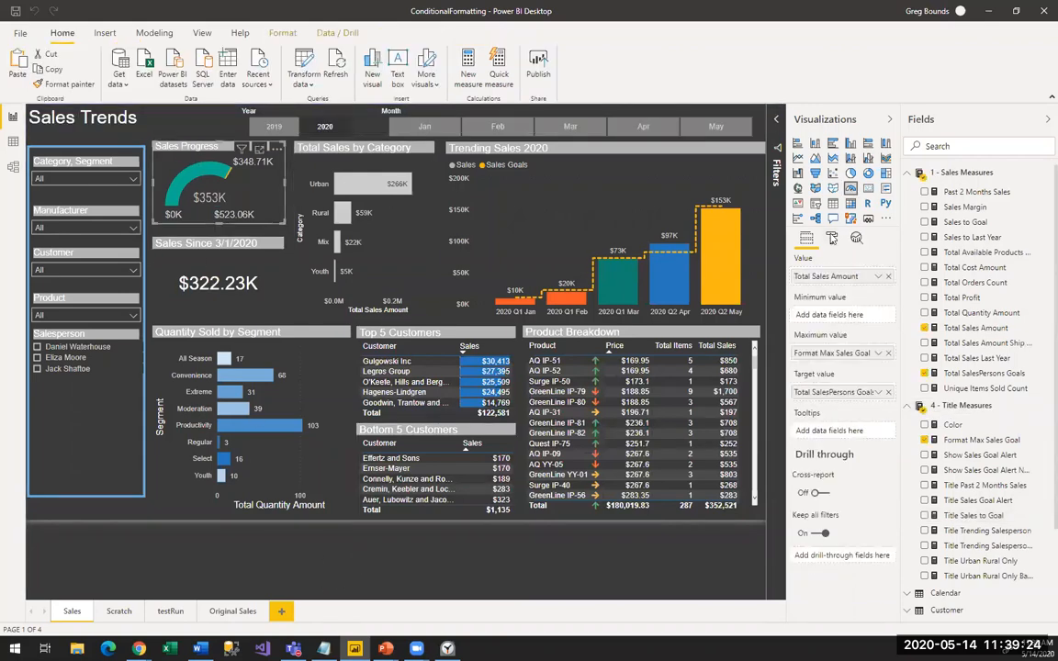
left_click(832, 238)
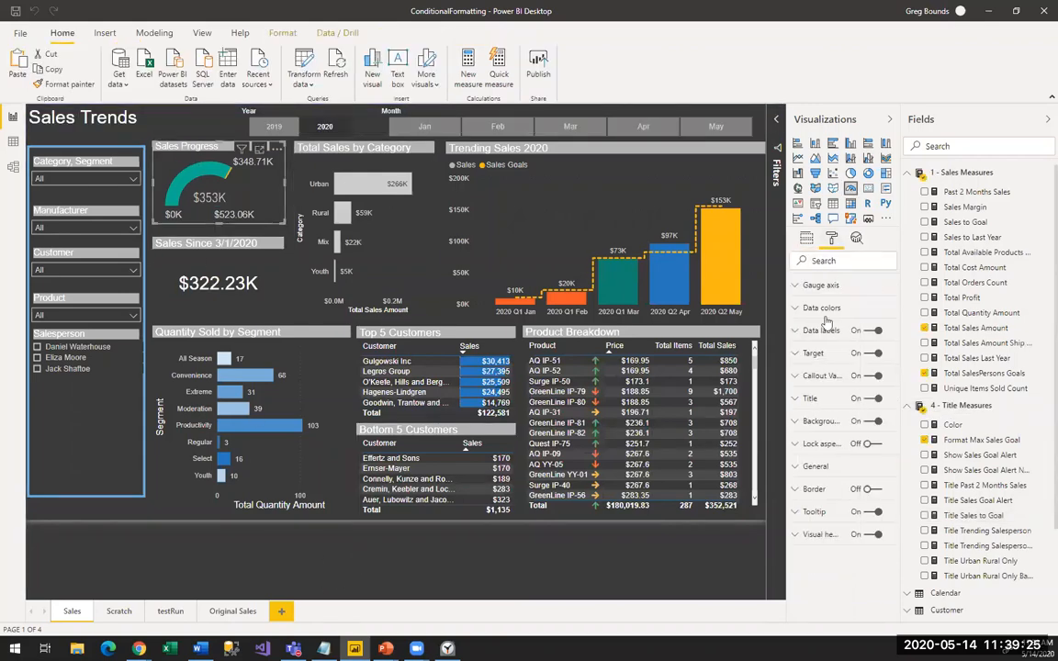
left_click(826, 402)
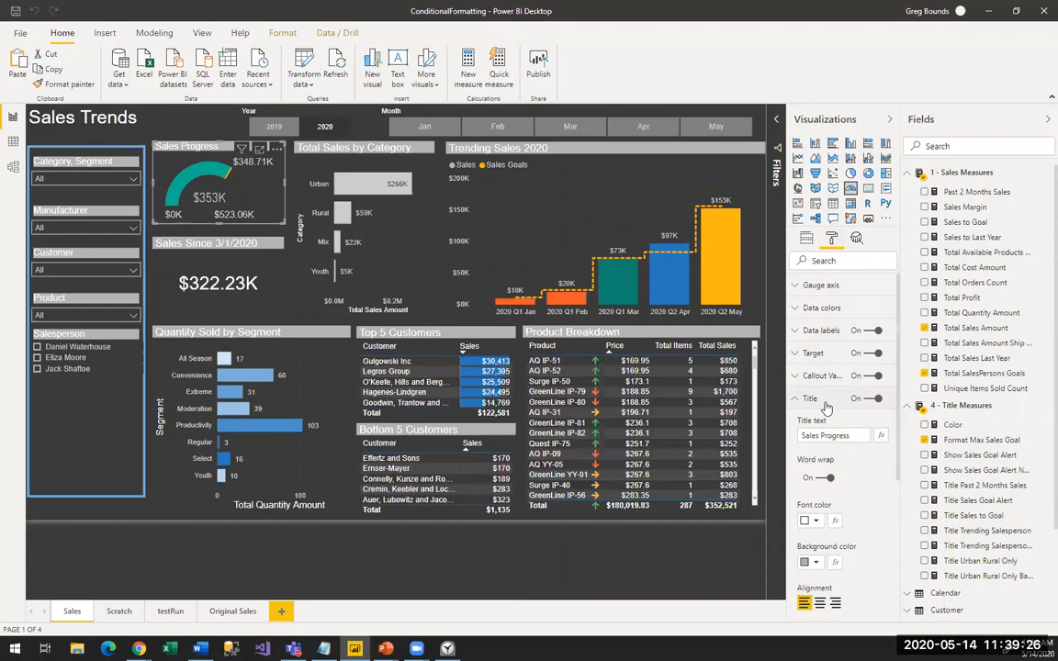
left_click(882, 439)
left_click(338, 237)
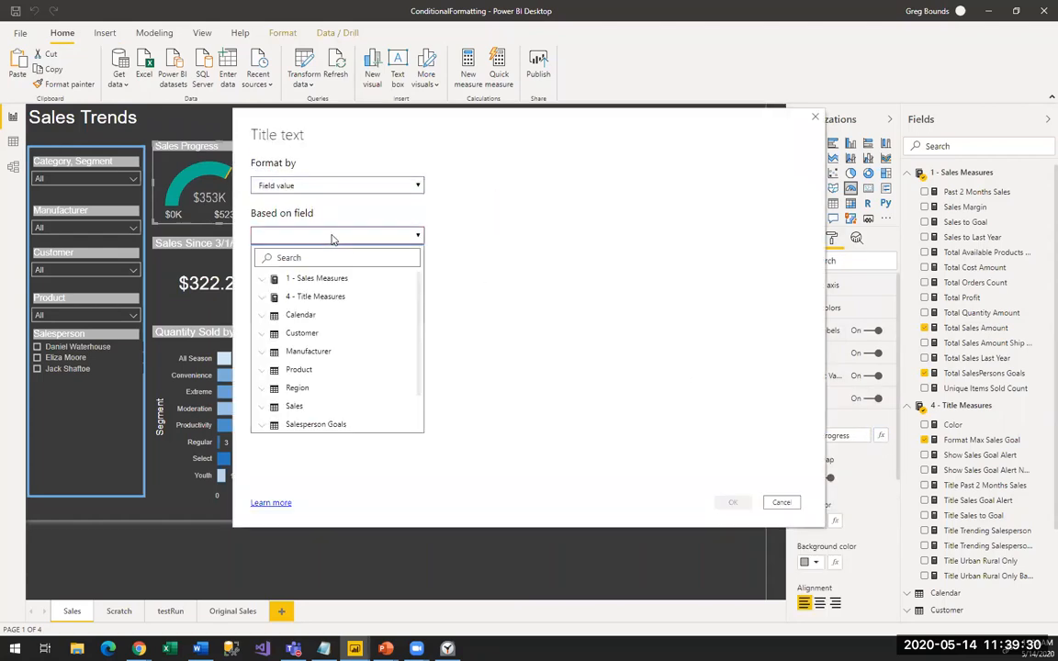
left_click(322, 263)
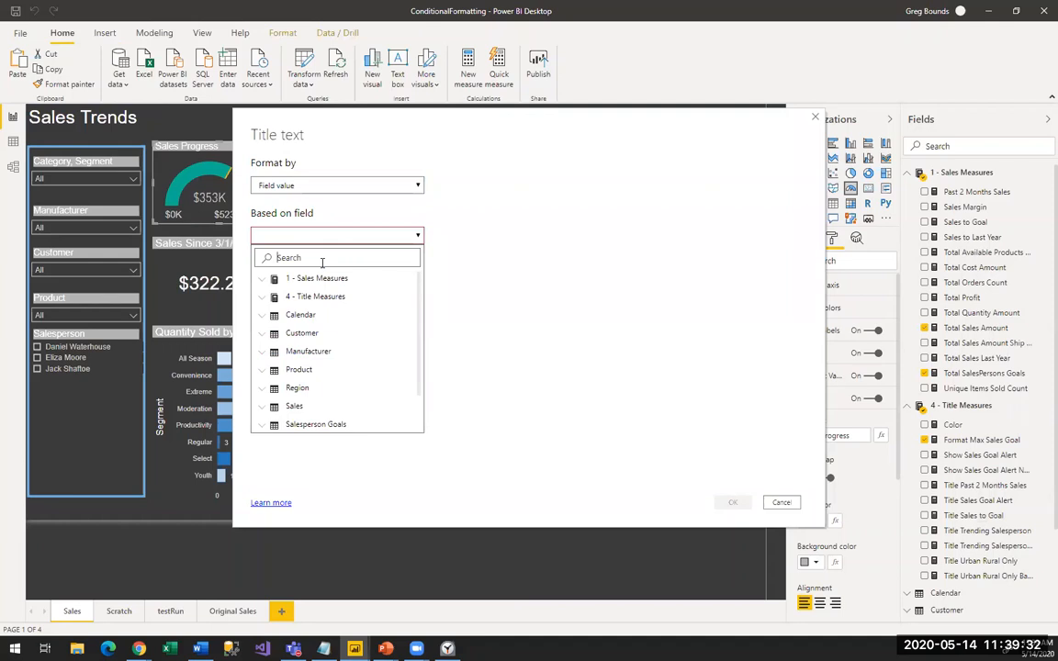
type("title")
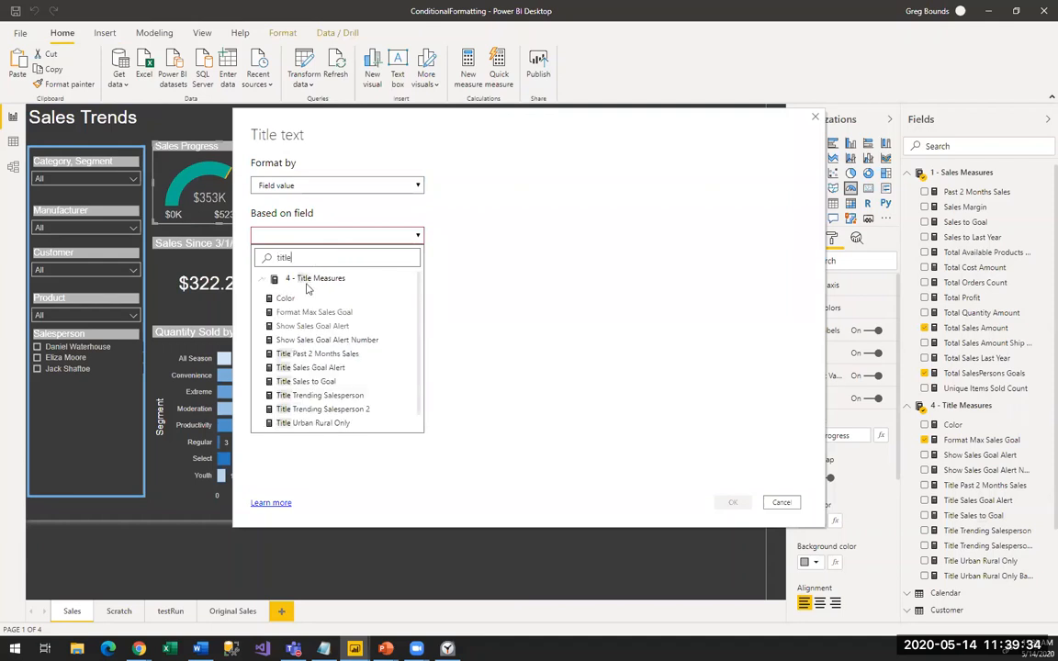
left_click(335, 382)
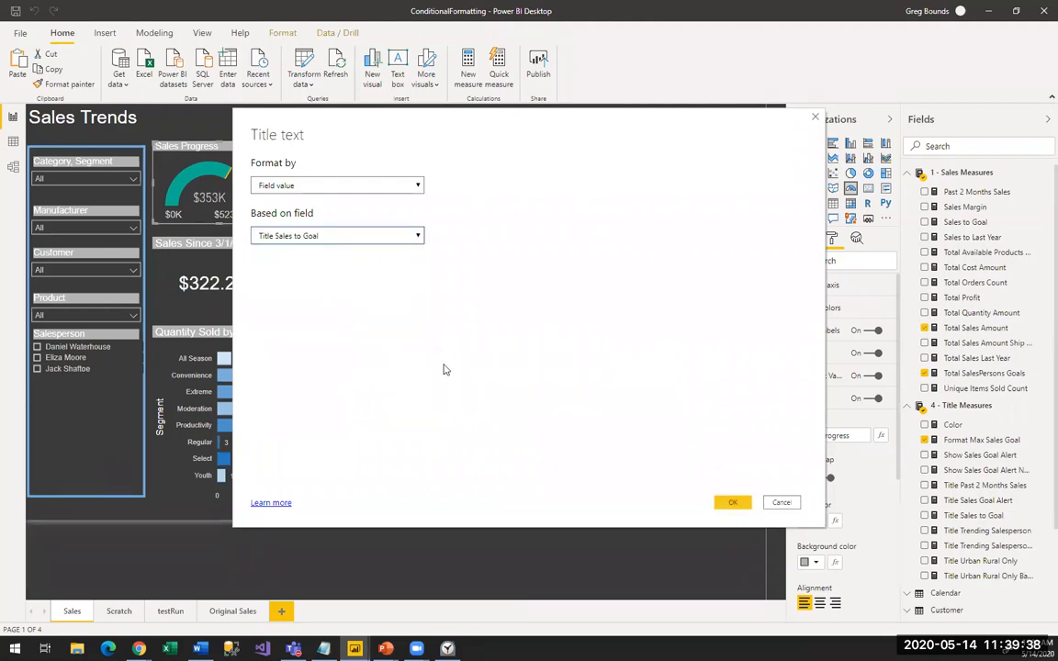
left_click(734, 504)
left_click(458, 576)
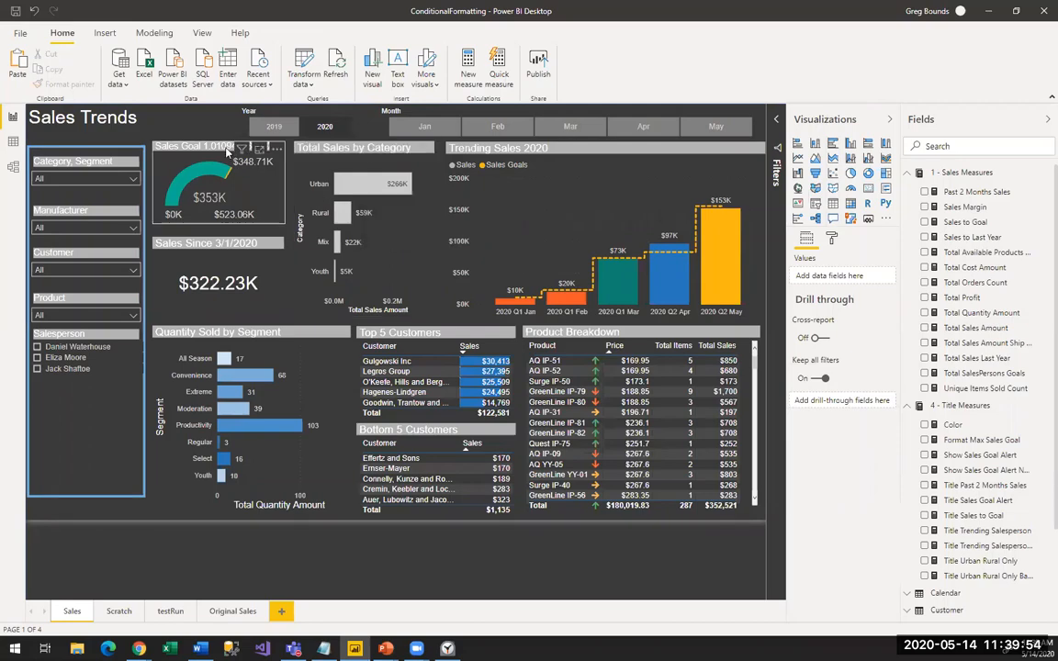
Step: Edit the Title Sales to Goal measure to read "Sales Goal " & FORMAT([Sales to Goal],"Percent") and commit it
left_click(987, 519)
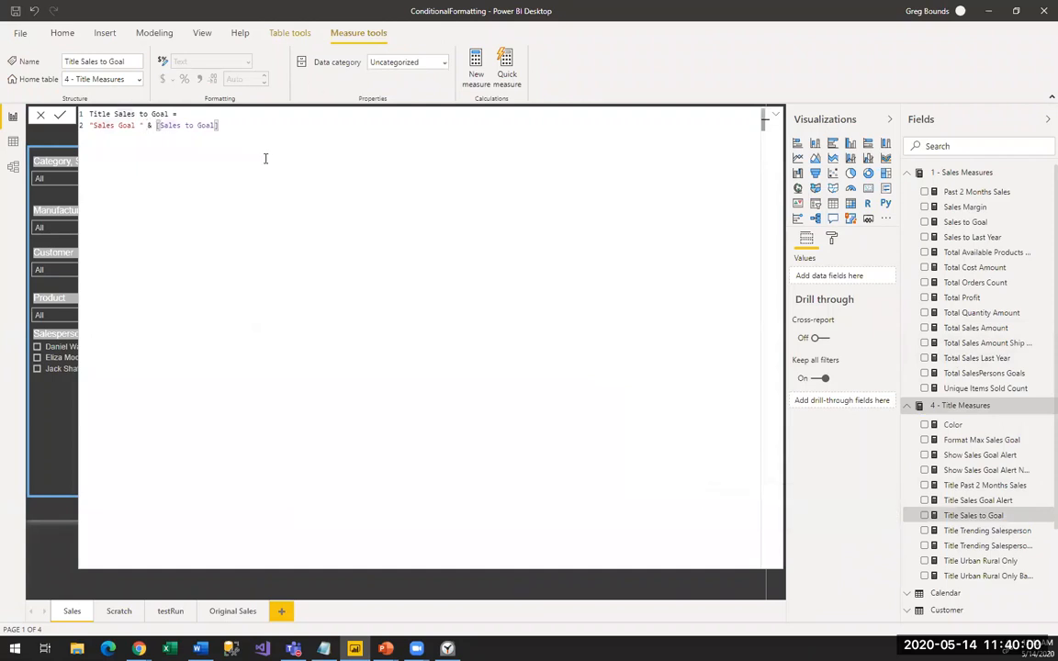
type("FORMAT([Sales to Goal]")
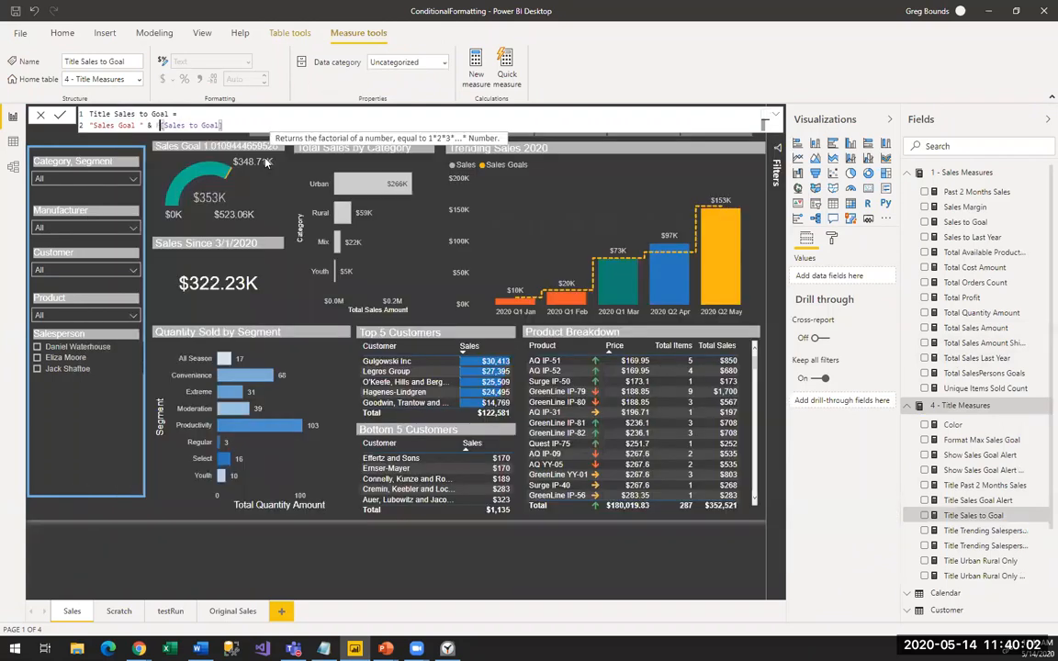
type(",")
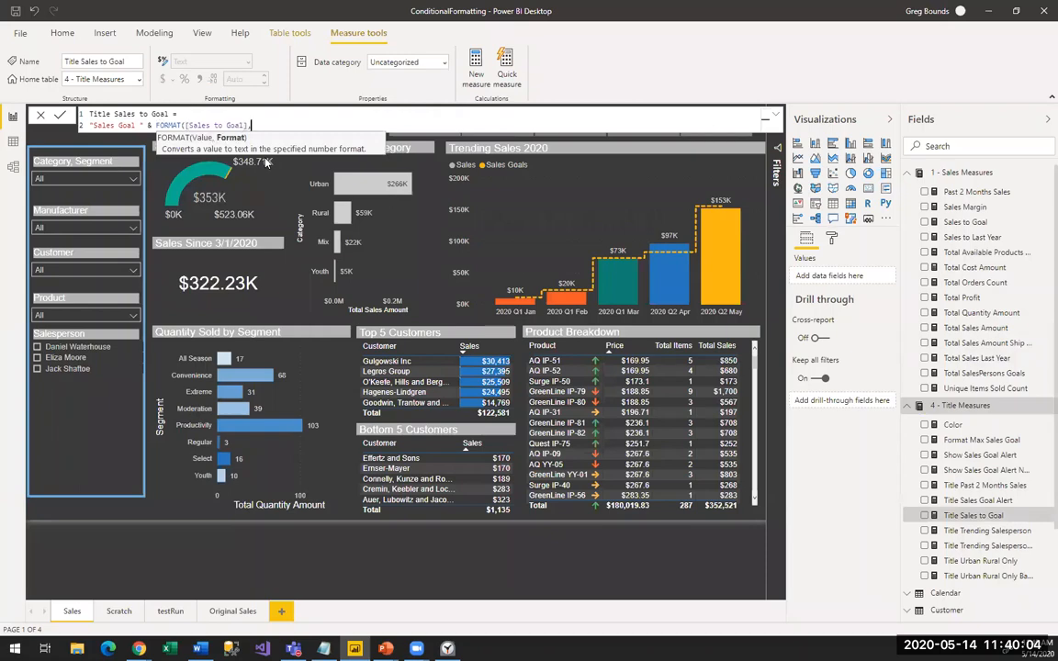
type("\"Percent\")")
key("Return")
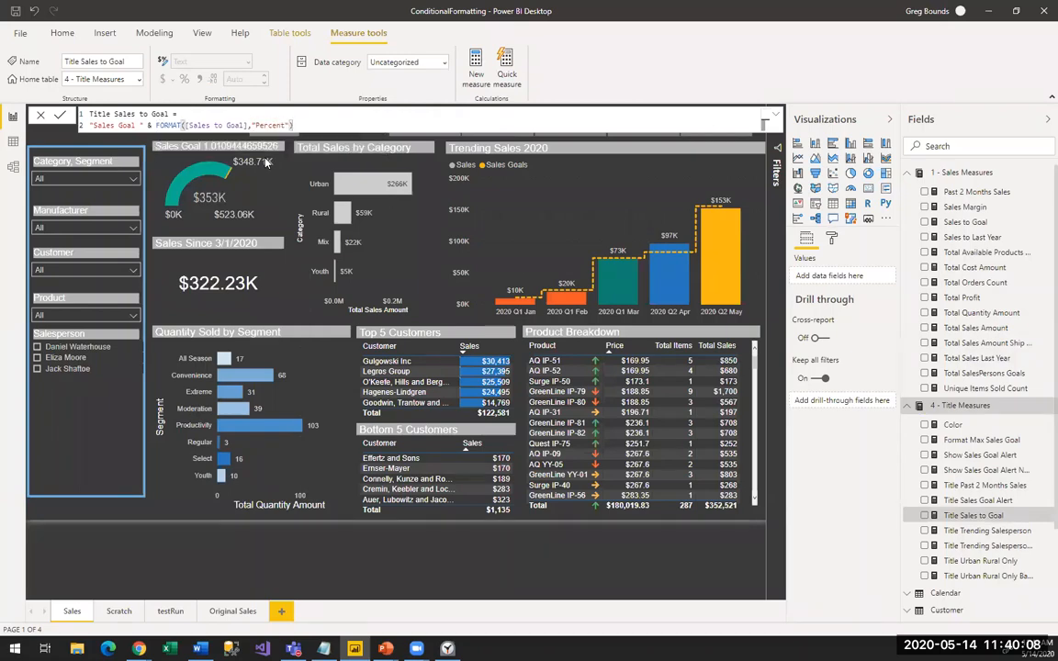
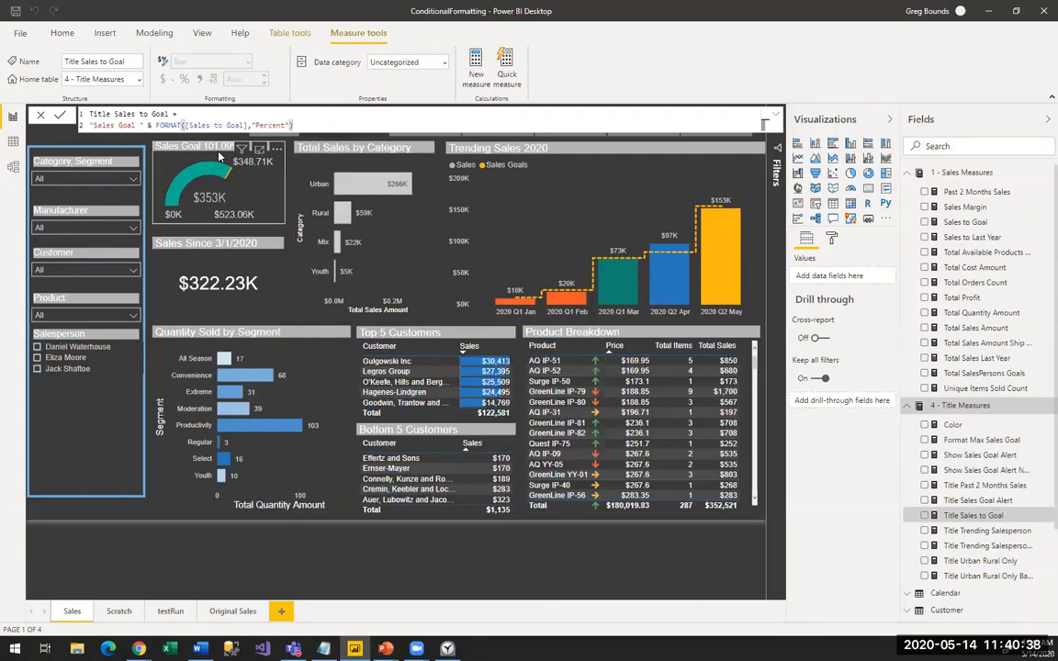
left_click(252, 563)
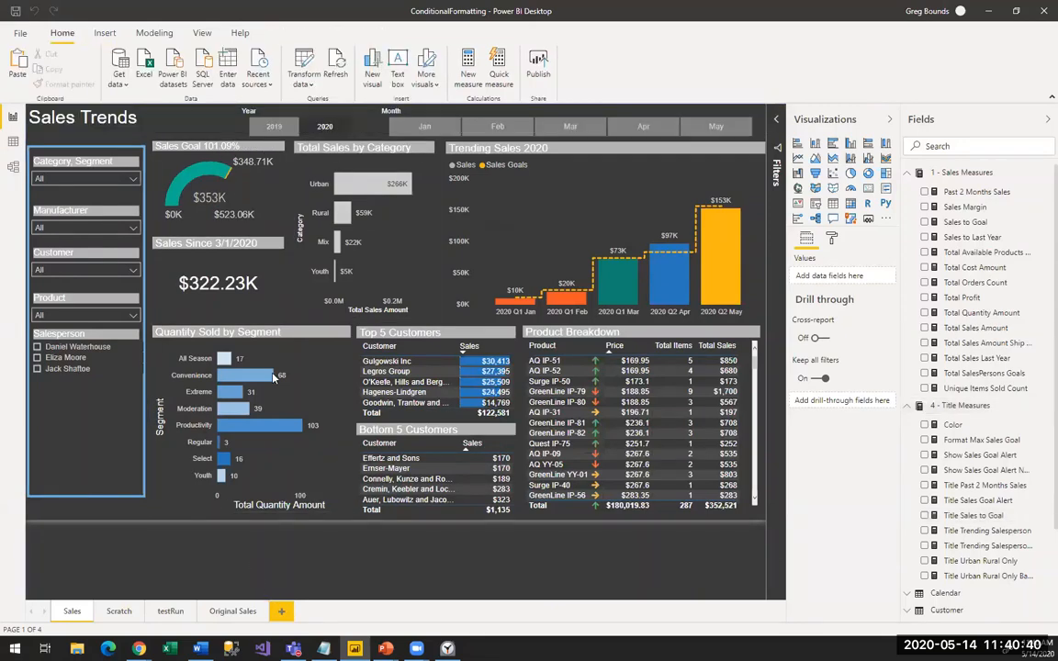
Step: Check the gauge's title by filtering to the second and the third listed salesperson in turn, and clear the Salesperson filter
left_click(55, 358)
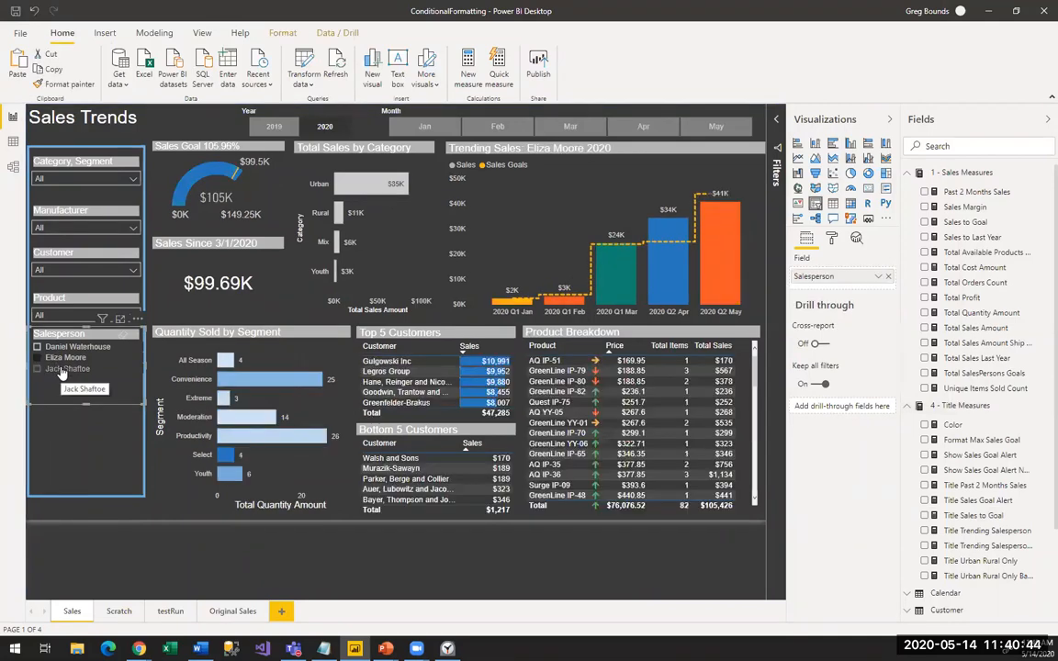
left_click(62, 370)
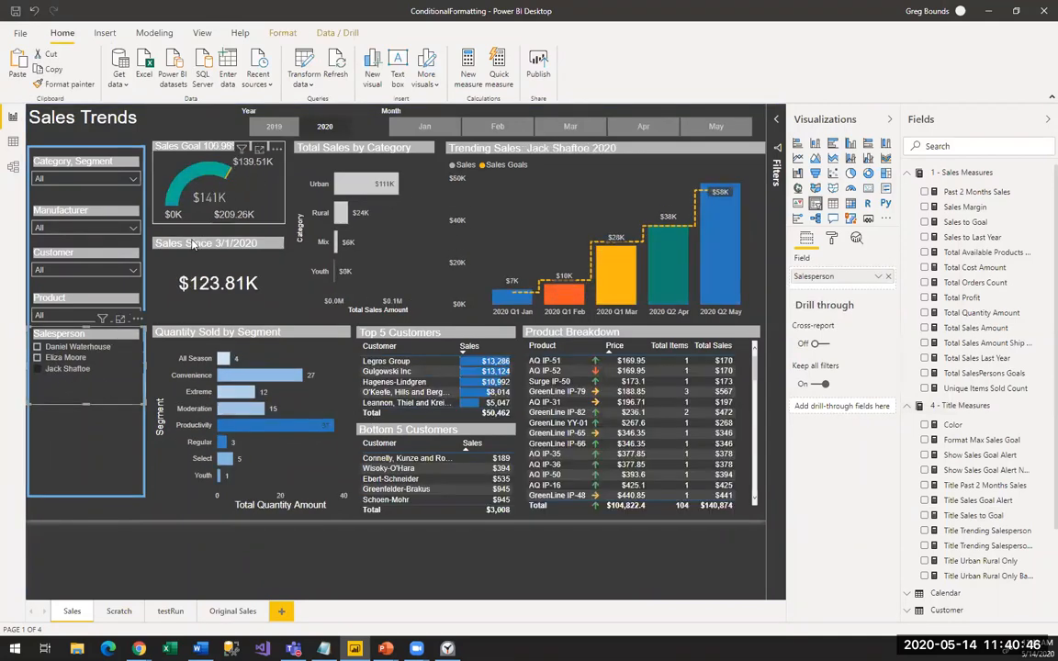
left_click(74, 368)
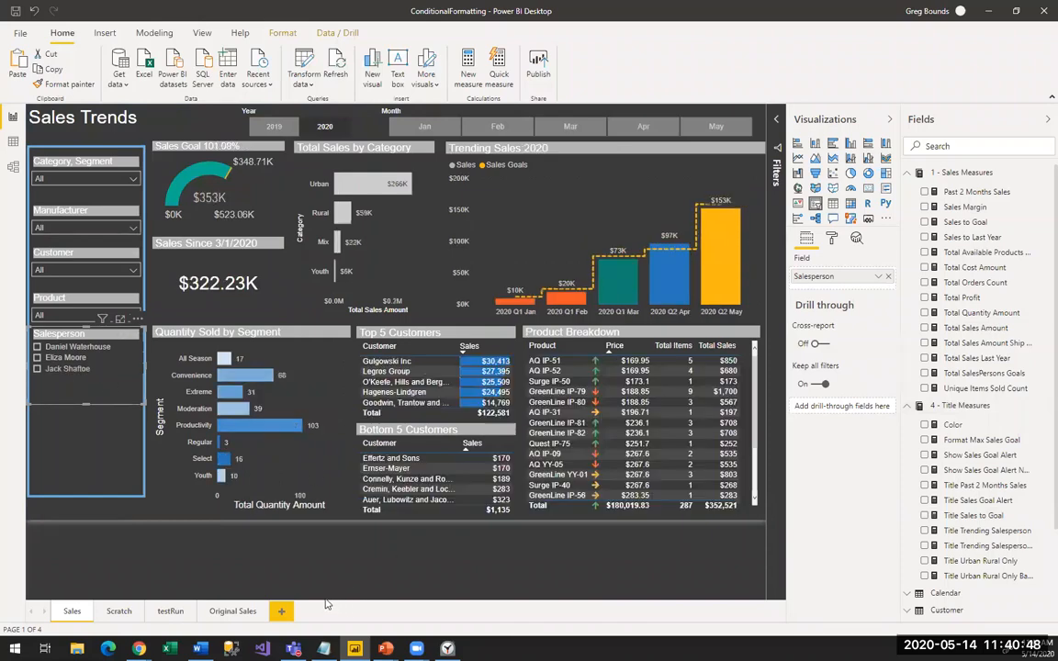
left_click(319, 592)
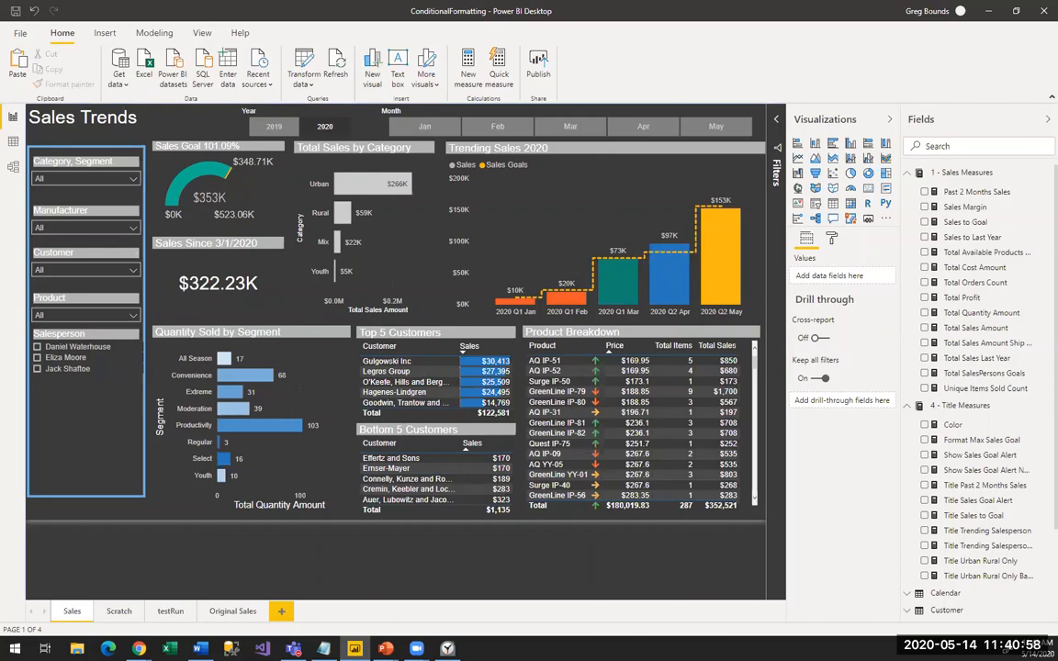
Step: Copy the Show Sales Goal Alert Number card from the Scratch page to the Sales page, placing it over the Trending Sales chart's upper-left area
left_click(118, 611)
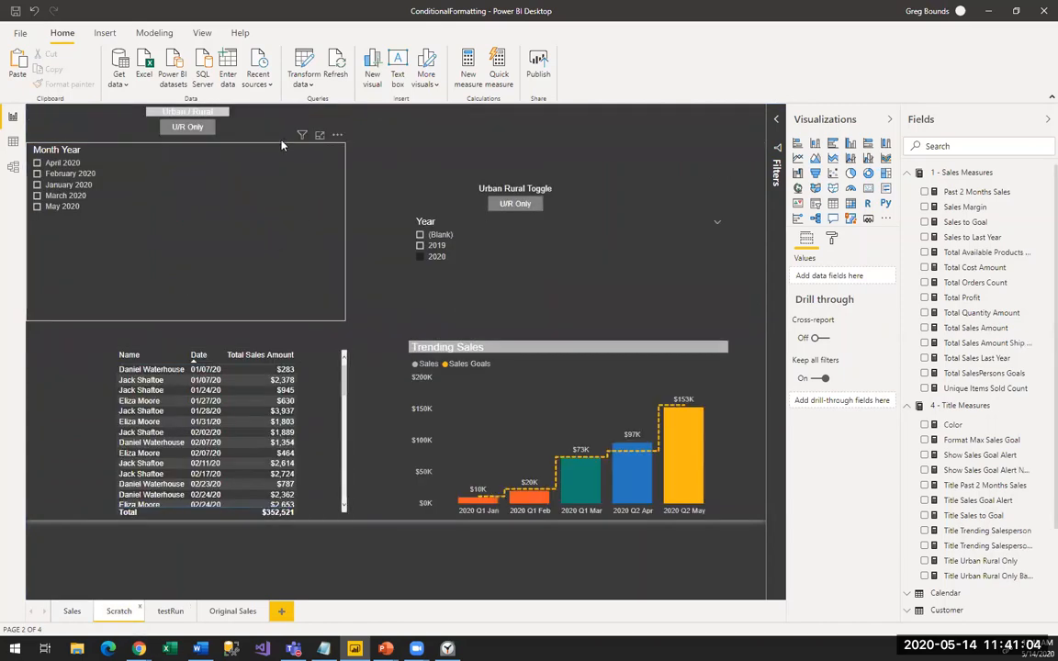
left_click(339, 114)
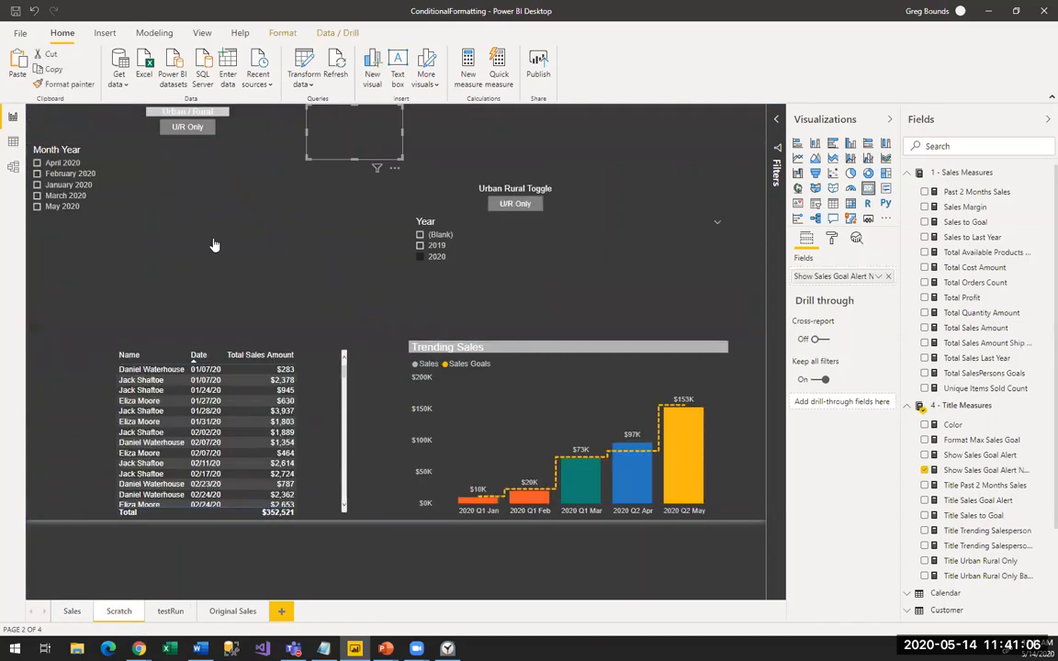
left_click(71, 610)
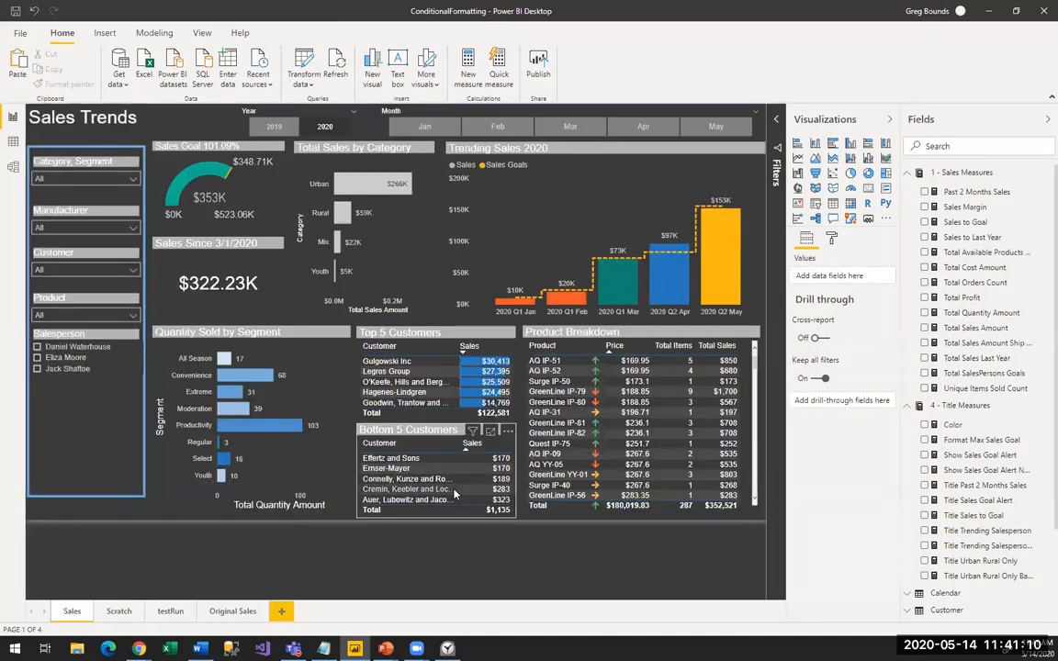
key("ctrl+v")
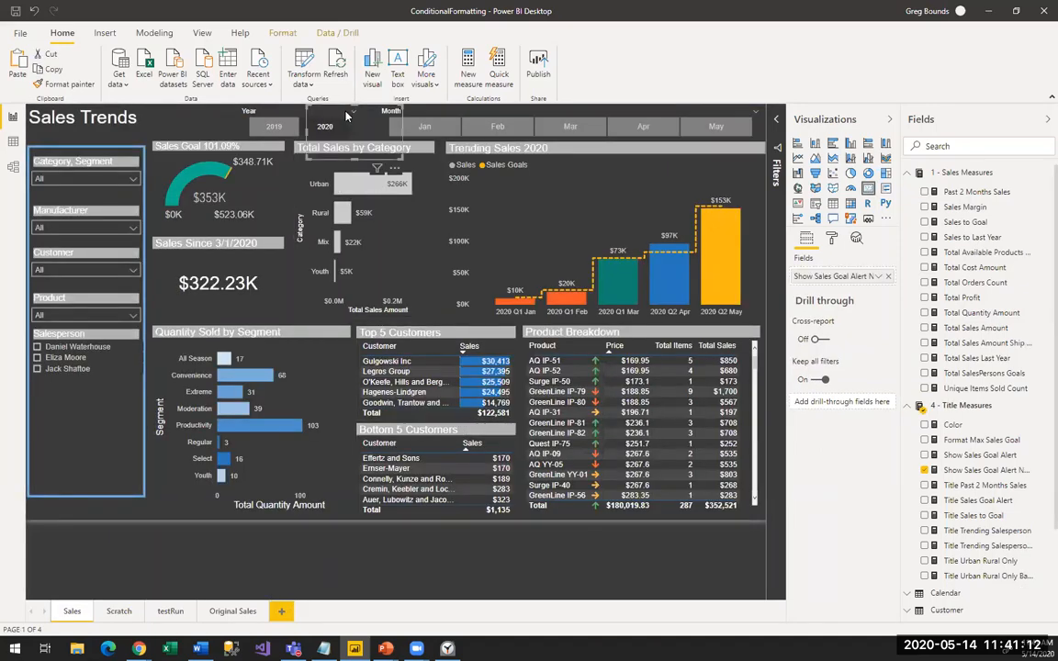
left_click_drag(345, 116, 524, 185)
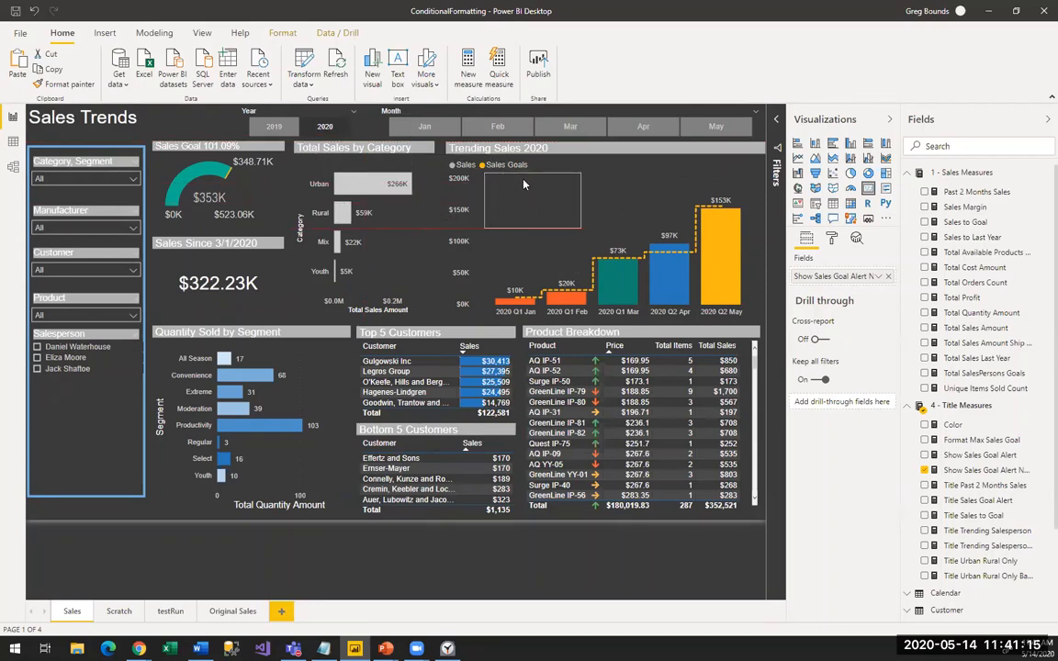
left_click(617, 582)
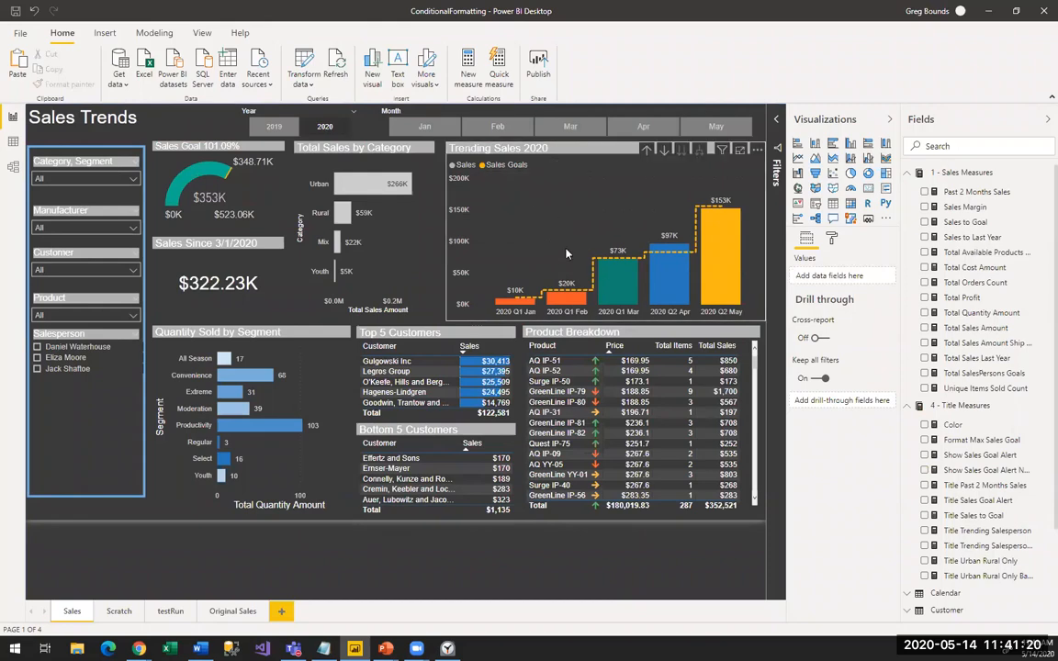
Step: Test the pasted alert card by selecting the March column and the February column of the Trending Sales chart in turn
left_click(531, 189)
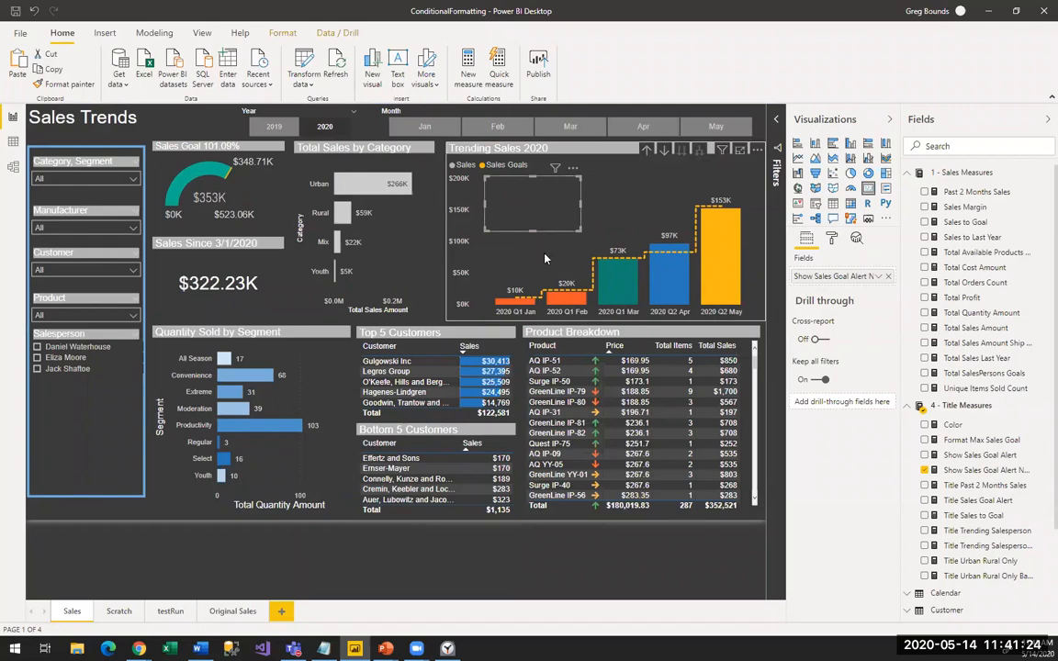
left_click(627, 302)
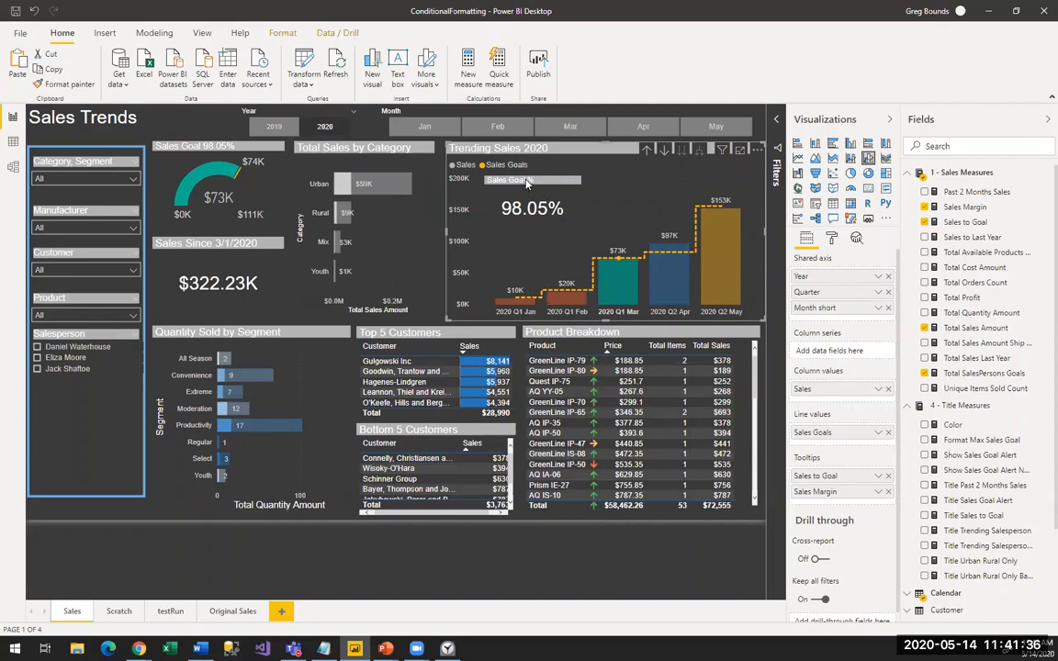
left_click(571, 302)
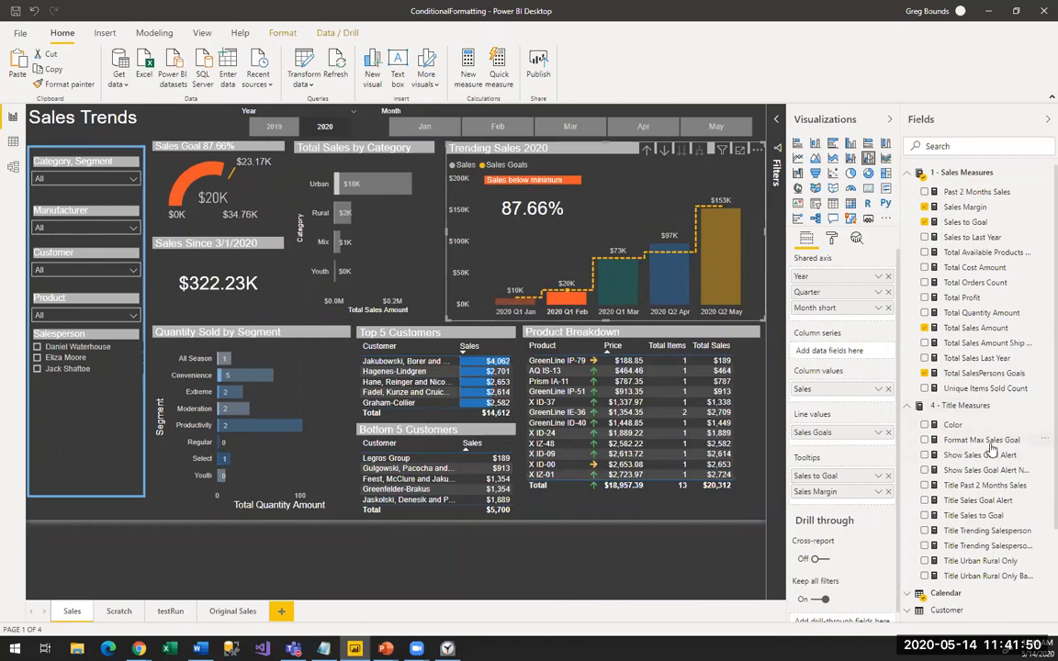
Step: Review the Show Sales Goal Alert Number measure's formula: the selMonth variable, the ISBLANK test, the empty-text result and the percent-formatted Sales to Goal
left_click(979, 470)
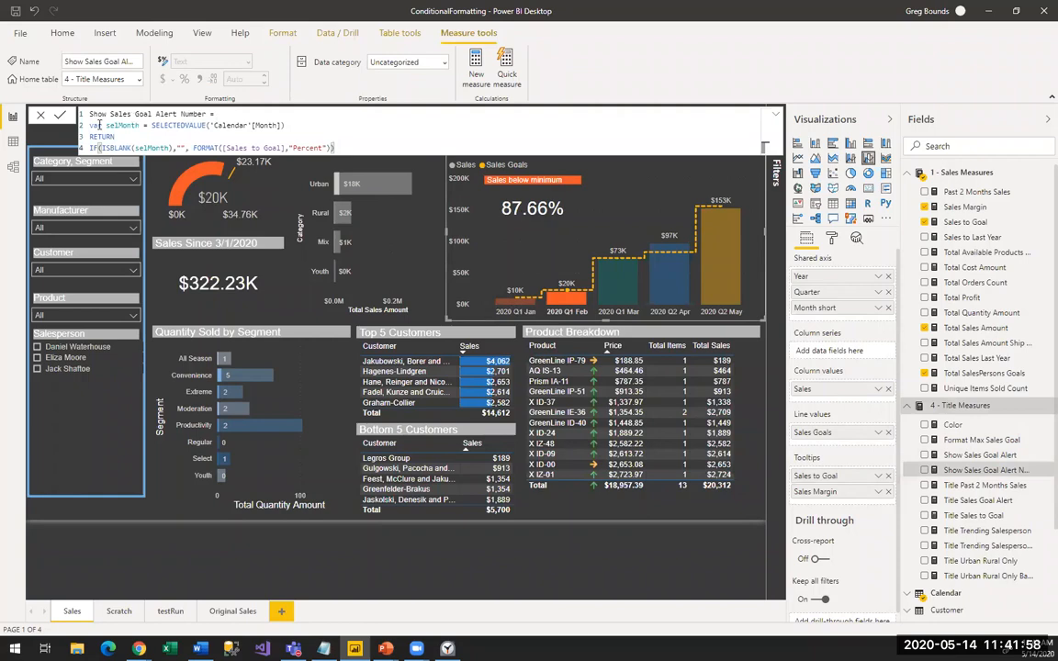
left_click_drag(89, 125, 304, 128)
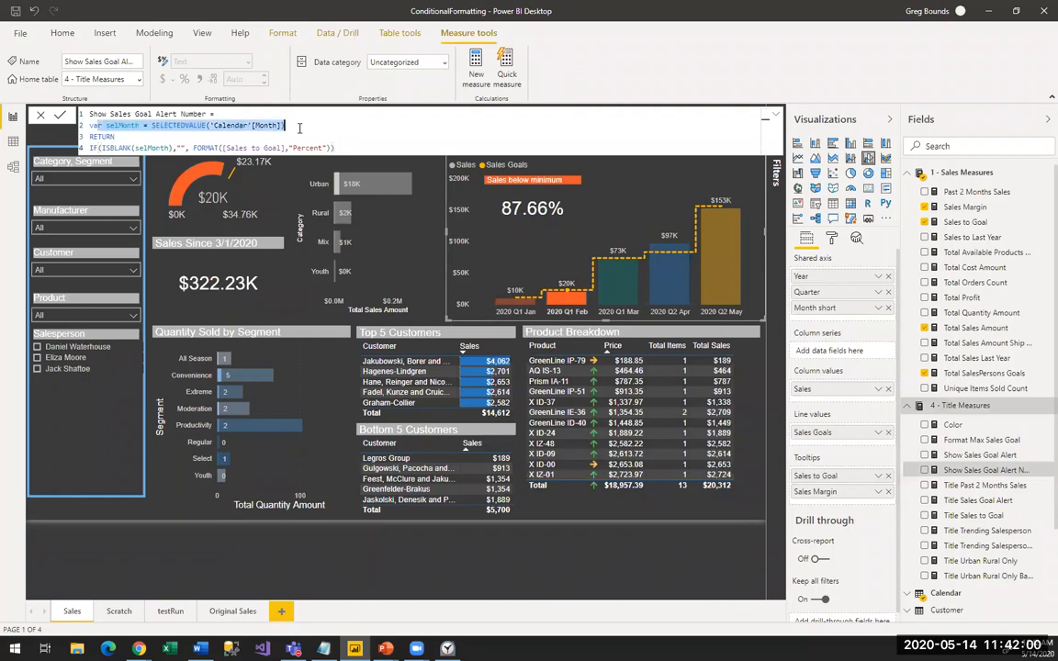
left_click_drag(110, 147, 177, 147)
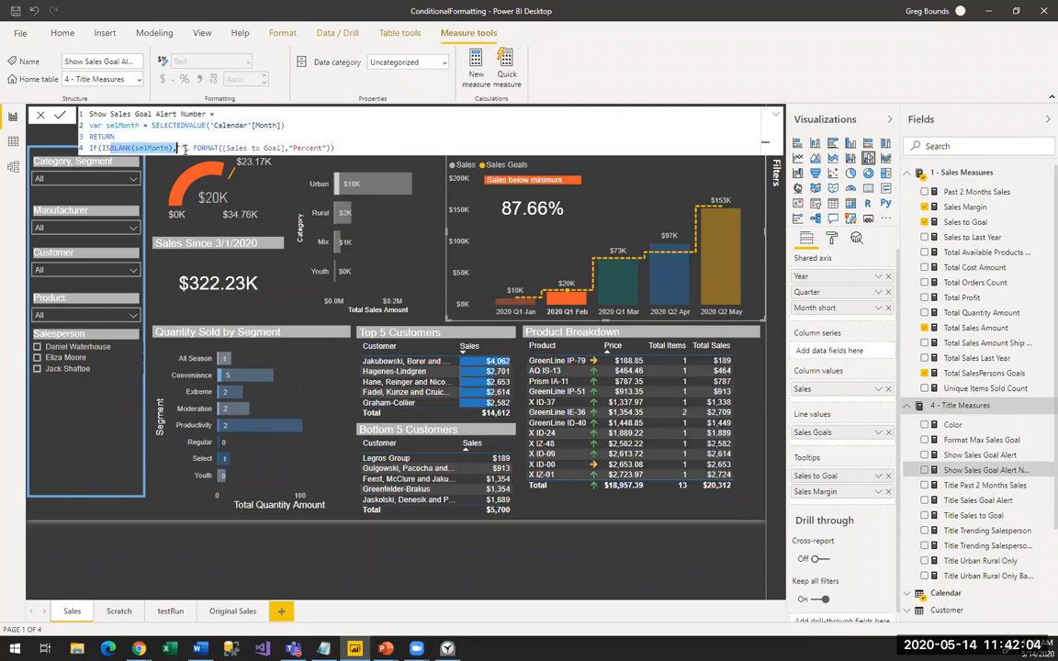
left_click(177, 148)
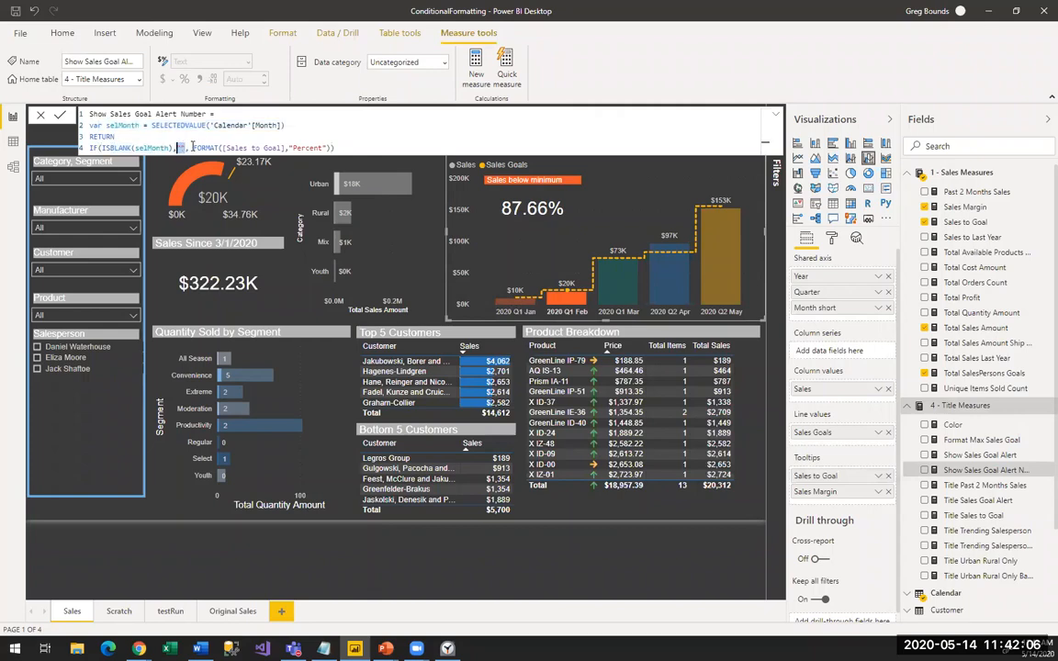
left_click_drag(193, 147, 332, 147)
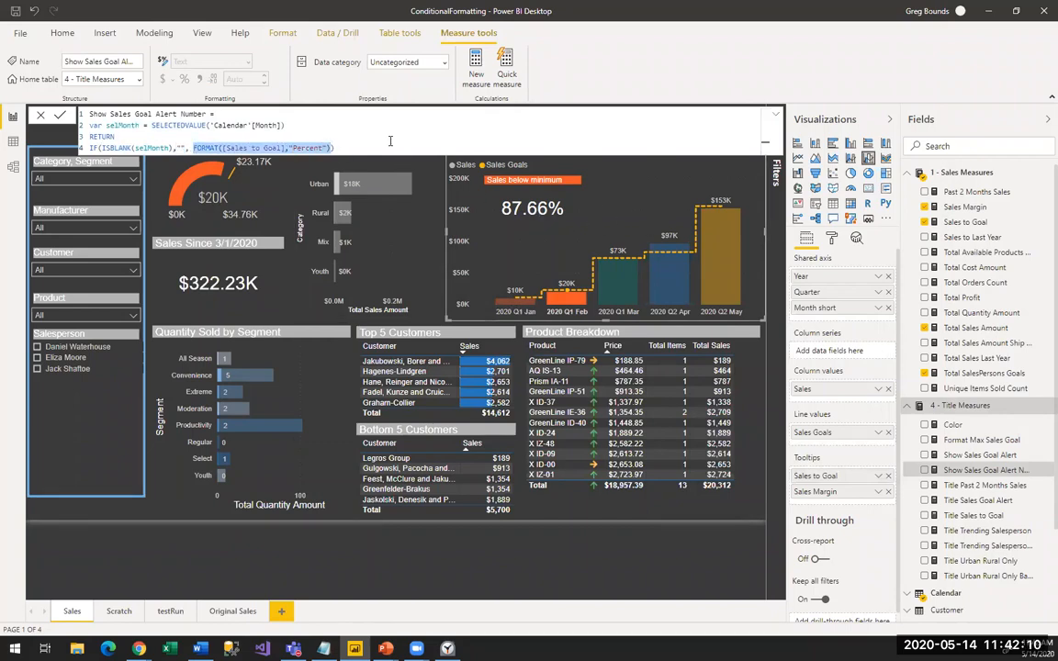
Step: Close the measure's formula and clear the February selection in the Trending Sales chart to check the alert card without a selected month
left_click(611, 298)
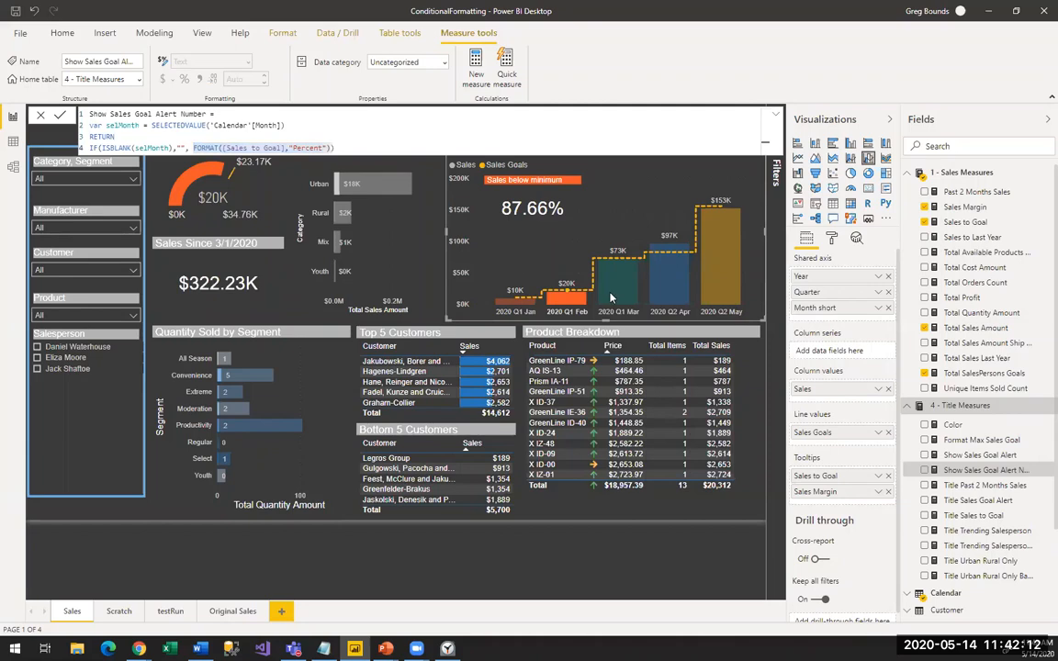
left_click(591, 576)
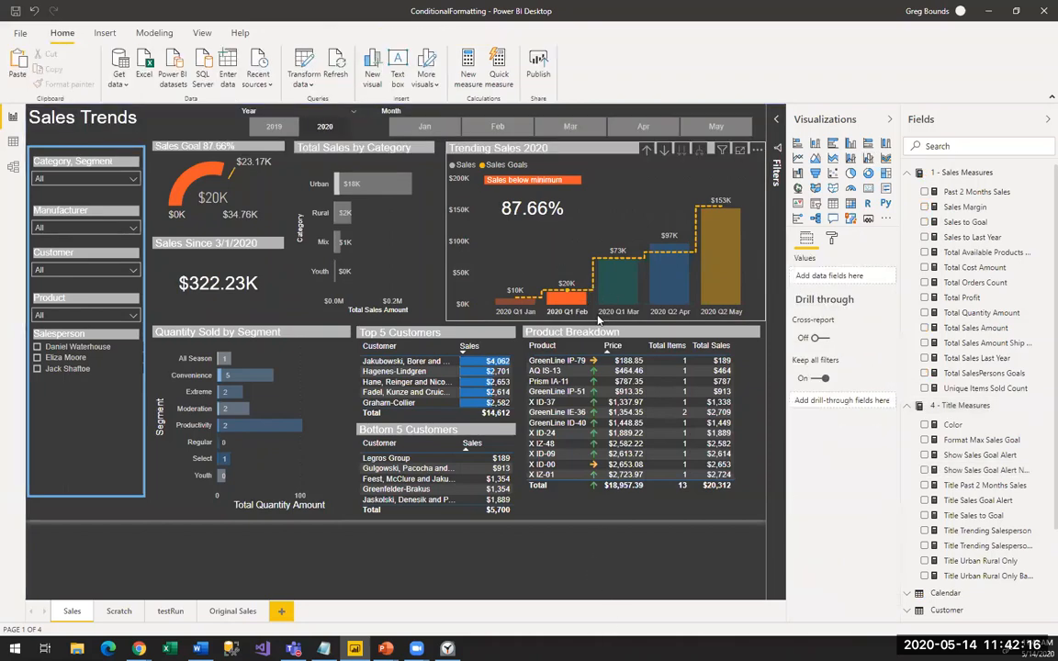
left_click(581, 301)
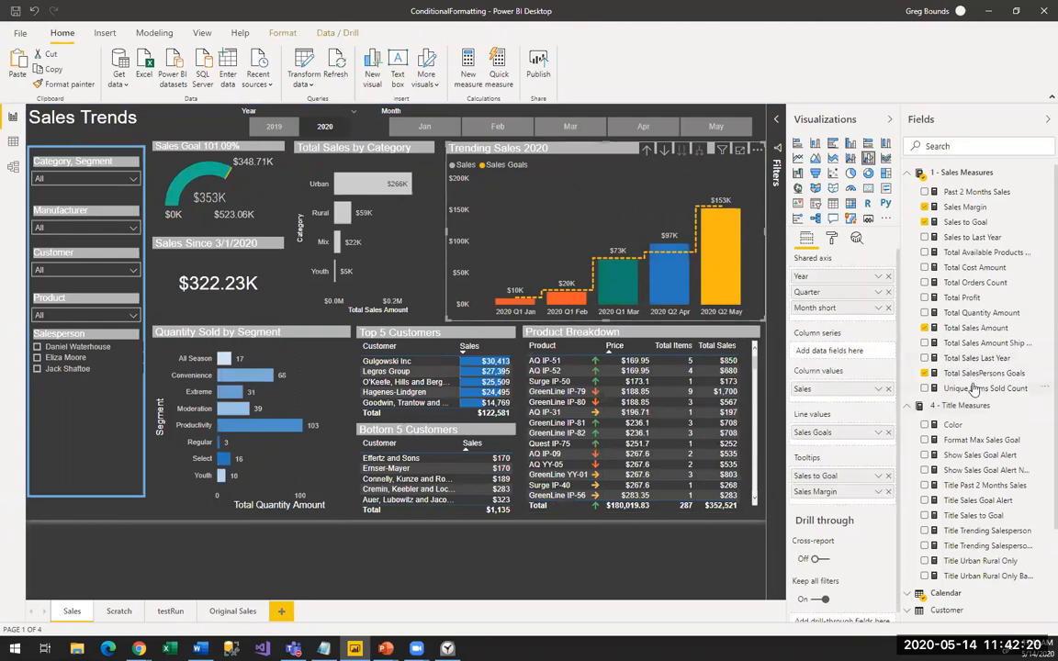
Step: Review the Title Sales Goal Alert measure's formula, highlighting its "Sales below minimum" text, and close the formula
left_click(990, 504)
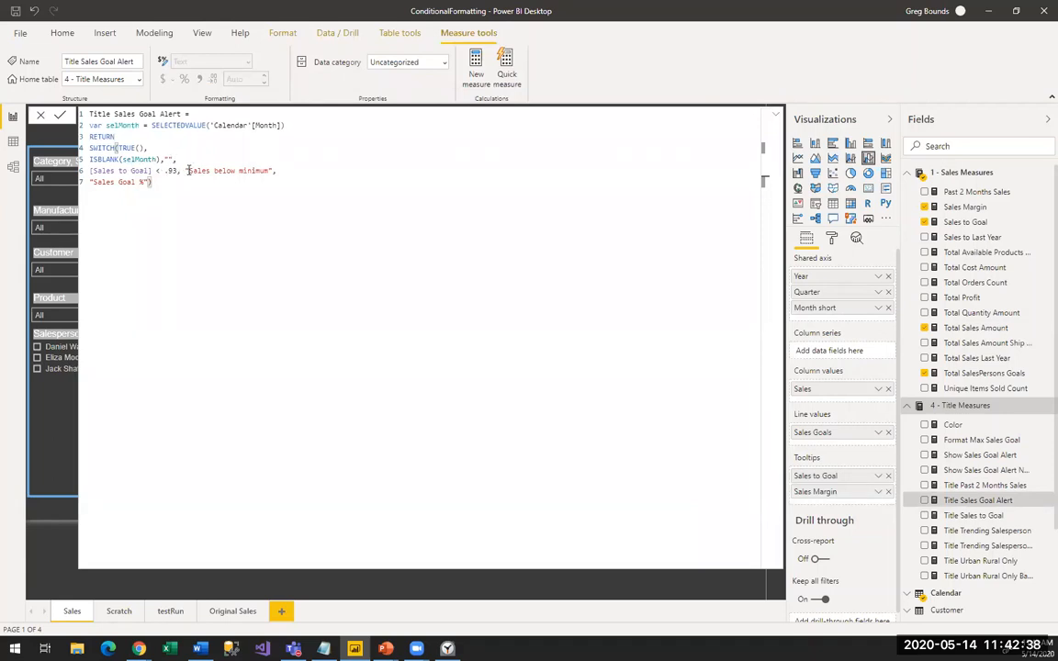
left_click_drag(189, 171, 275, 172)
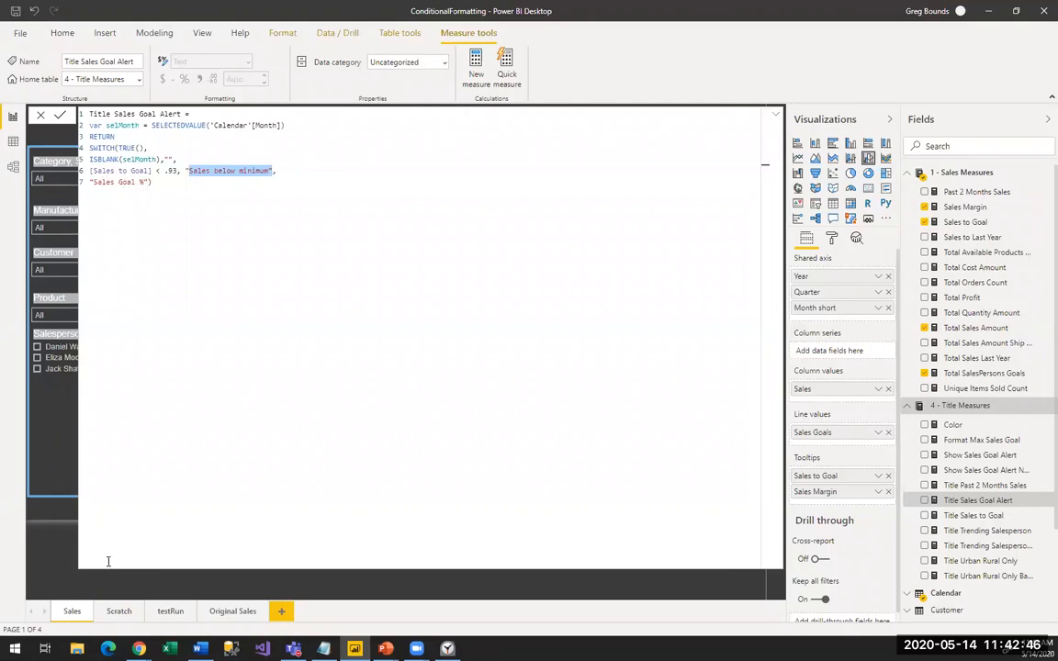
left_click(50, 577)
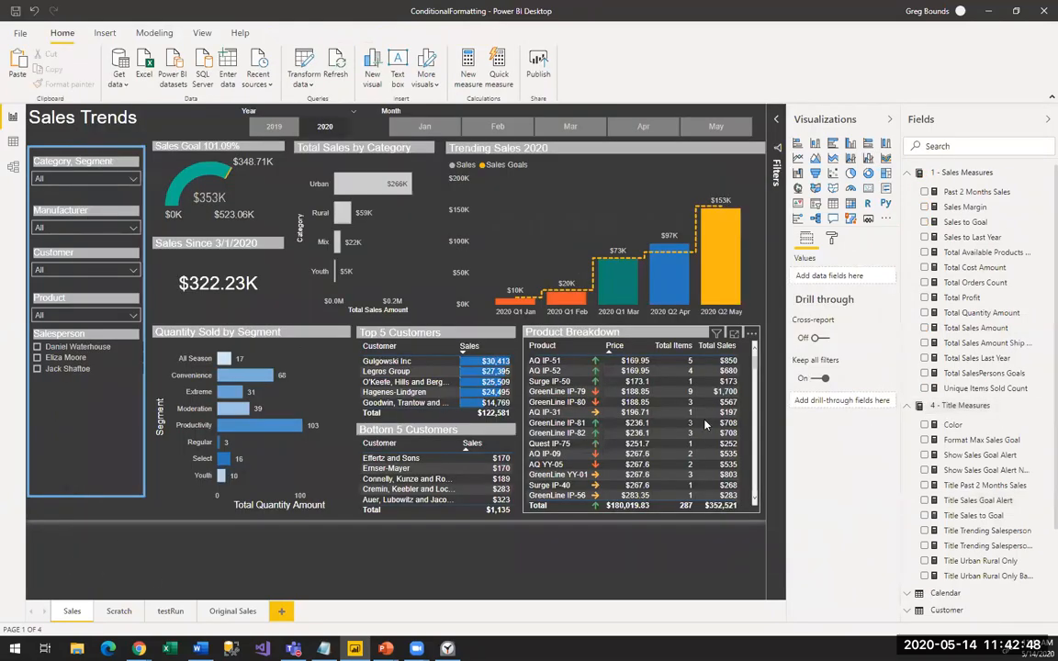
Step: Review the selMonth variable and ISBLANK test in Show Sales Goal Alert Number, and the formula of the Show Sales Goal Alert measure
left_click(972, 470)
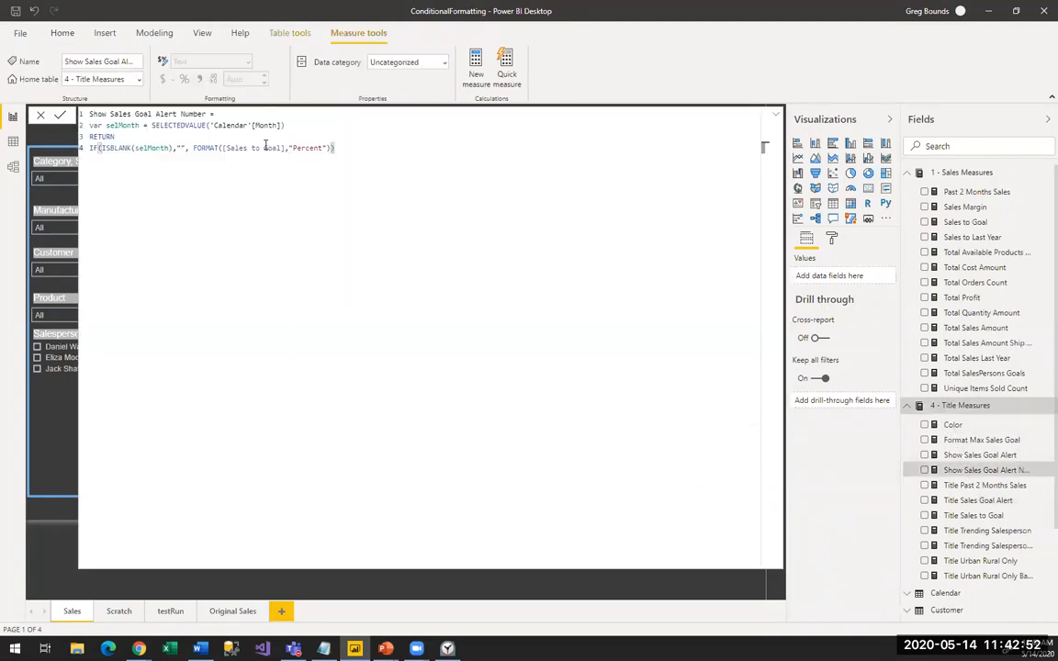
left_click_drag(106, 125, 287, 125)
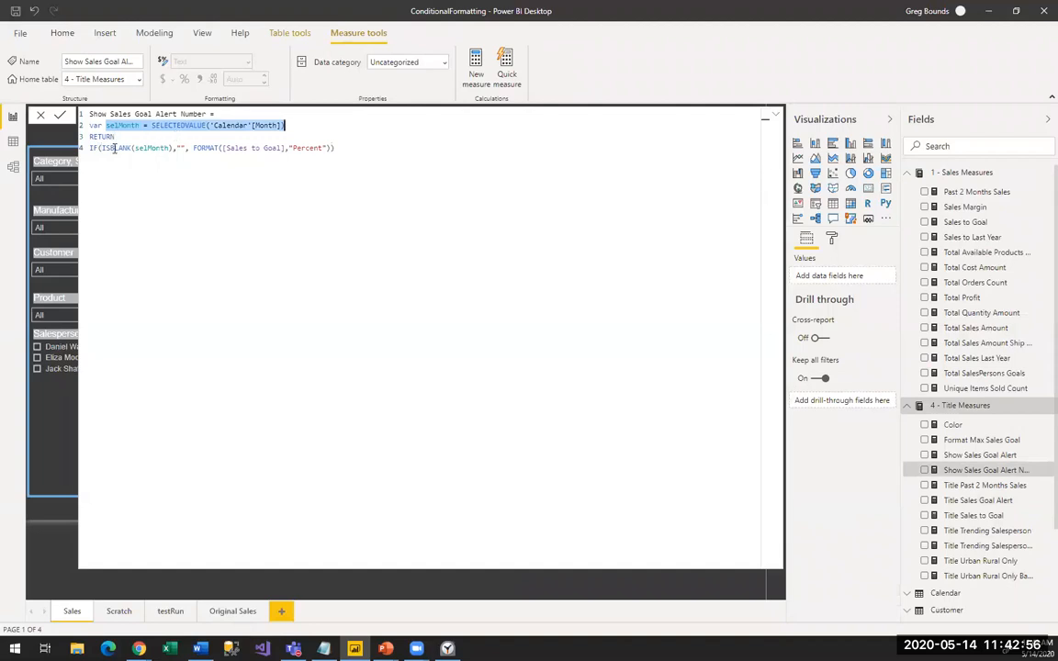
left_click_drag(110, 148, 173, 148)
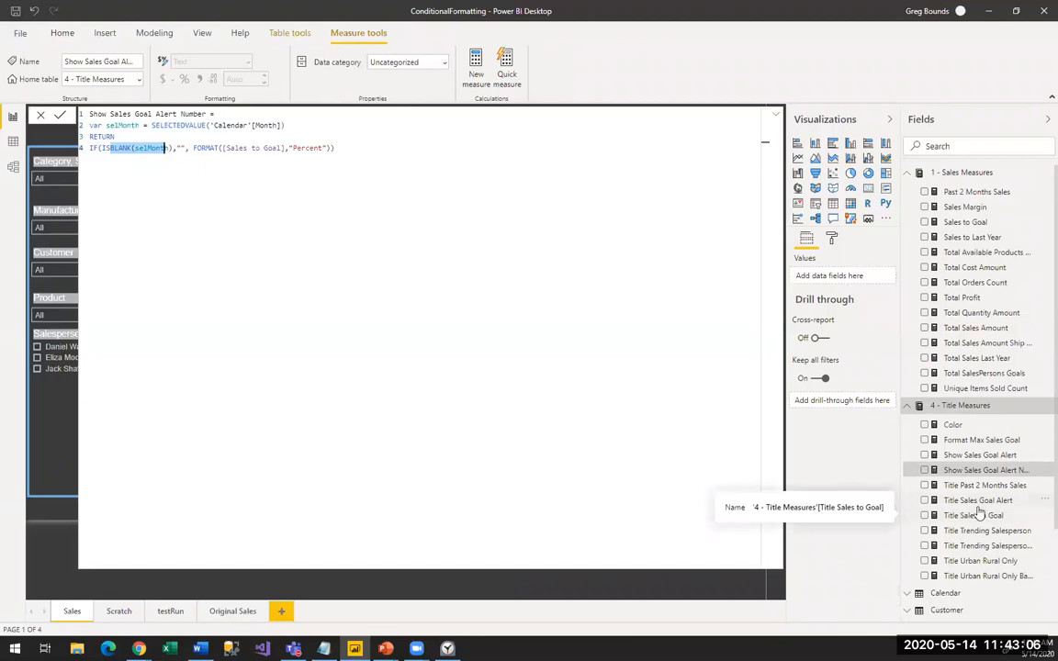
left_click(973, 456)
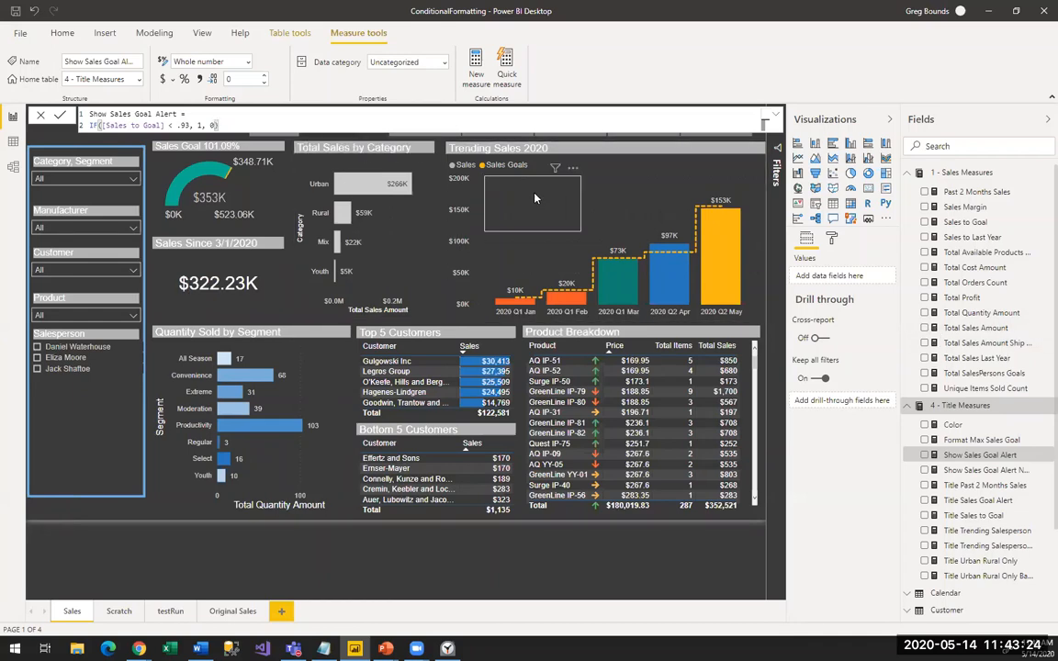
Step: Examine the alert card's title background color rules based on Show Sales Goal Alert, leaving them without changes
left_click(535, 197)
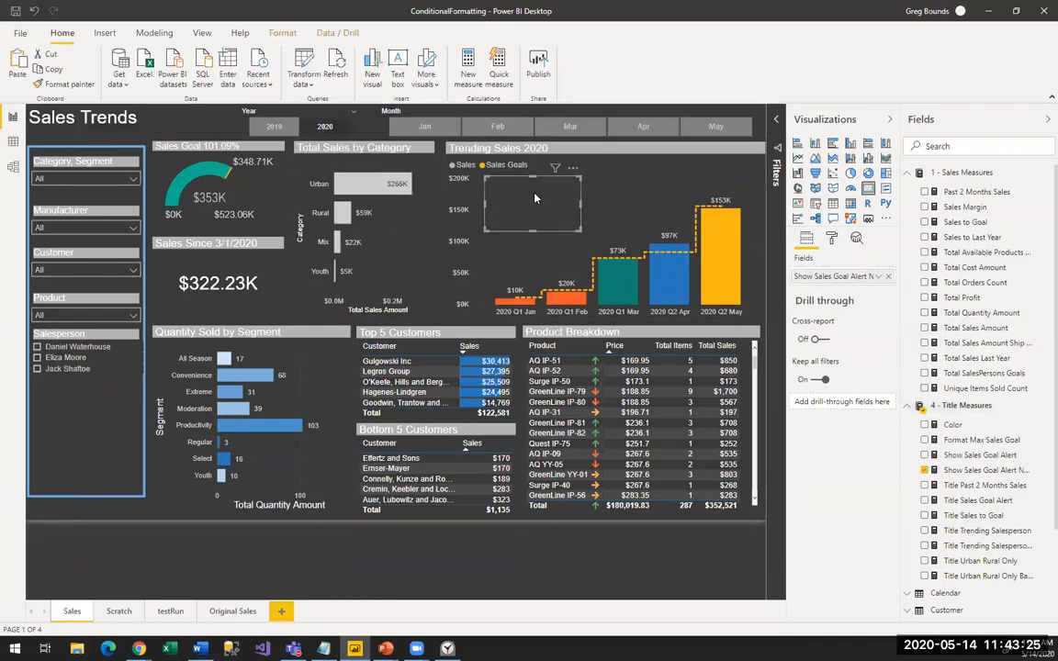
left_click(832, 239)
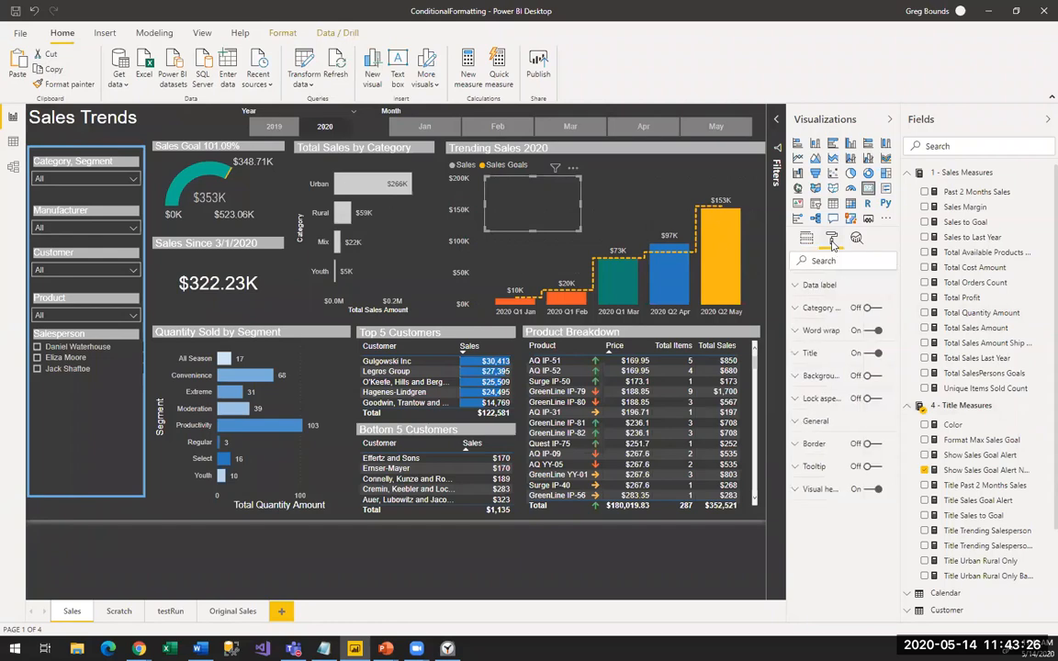
left_click(813, 358)
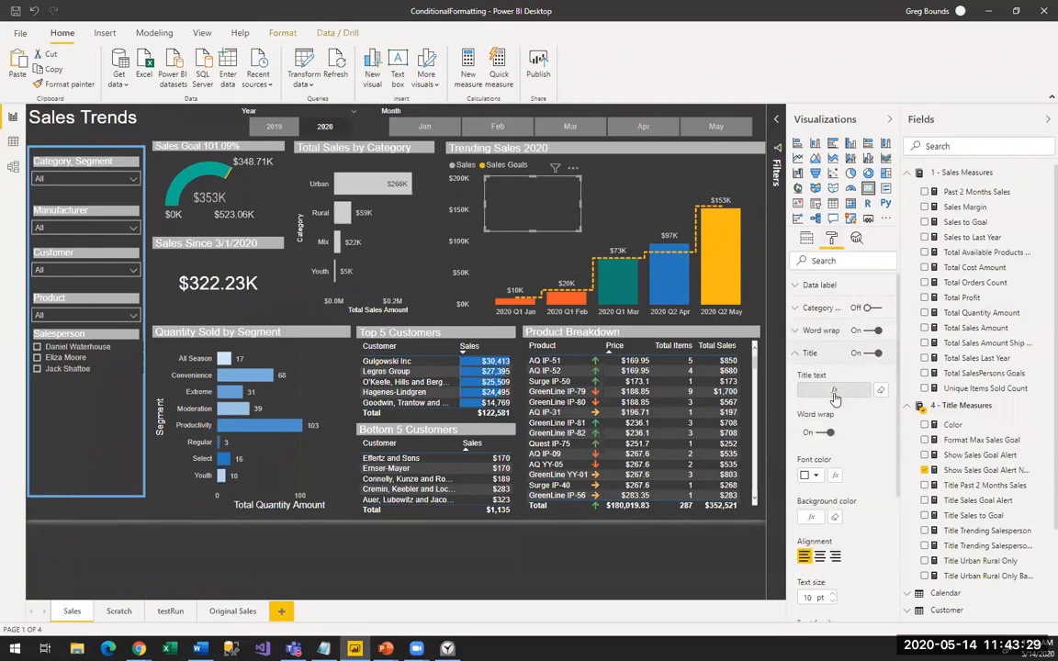
left_click(834, 517)
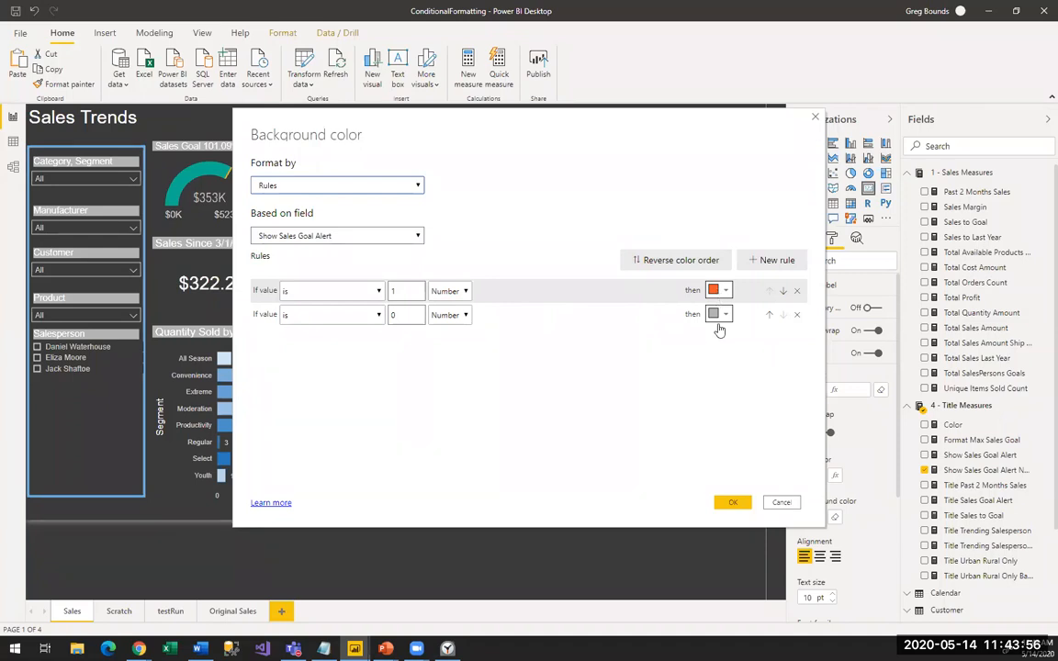
left_click(782, 502)
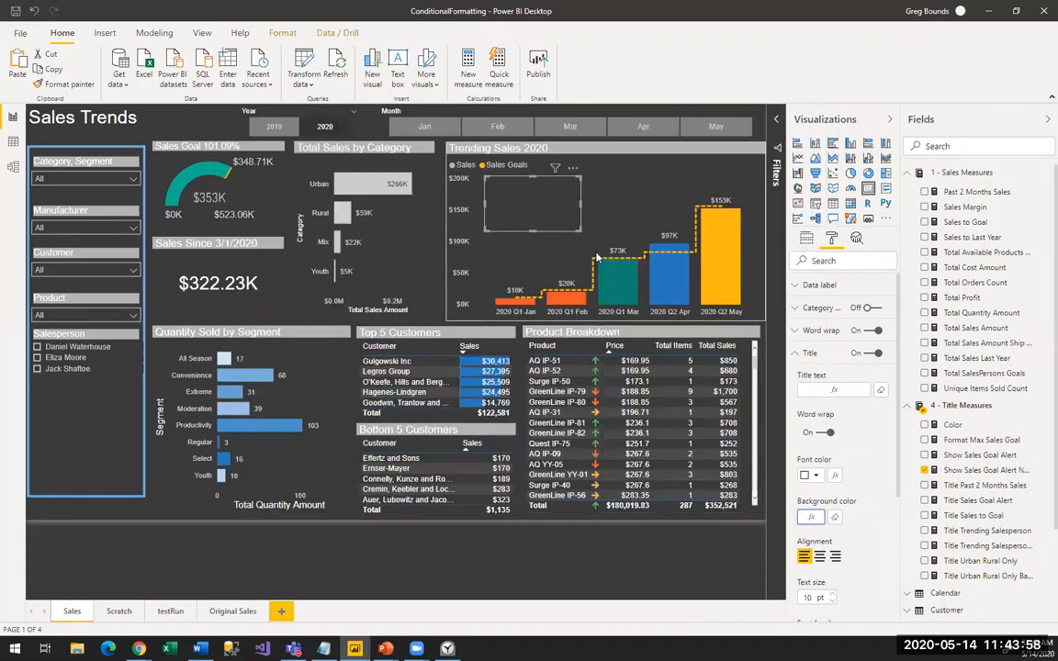
Step: Test the alert card's title and color by filtering the page to March, April, May and February in turn with the Month slicer
left_click(586, 130)
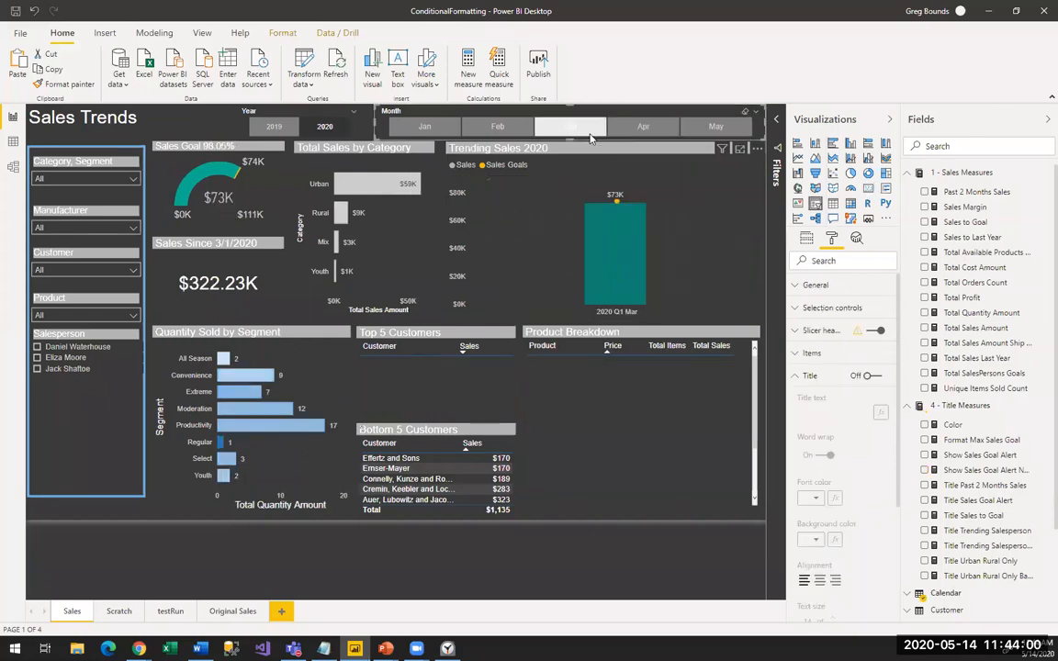
left_click(643, 128)
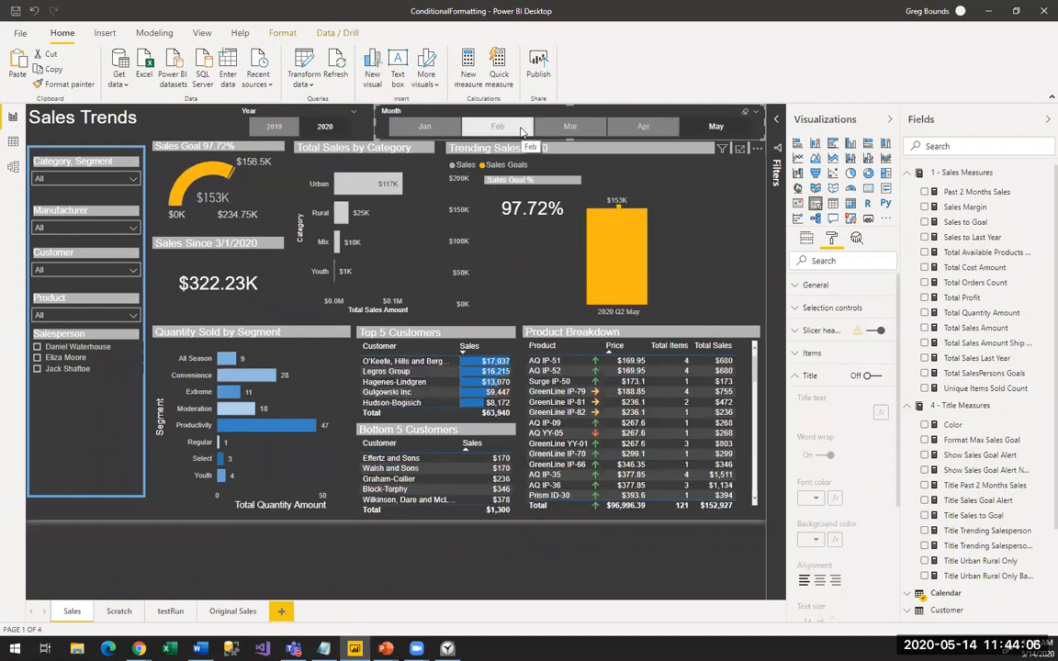
left_click(521, 133)
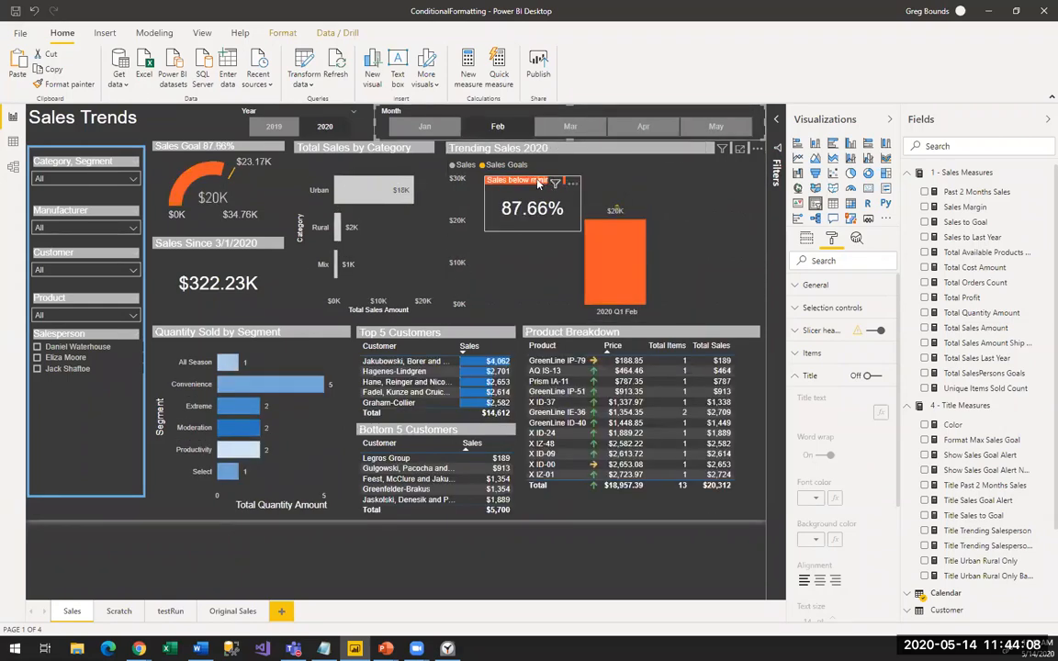